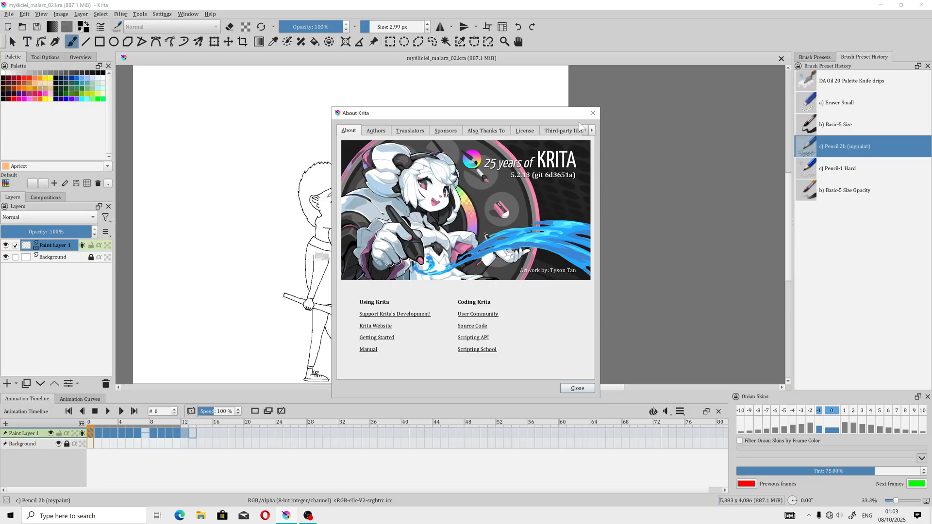
Close the About window, play the animation from frame 0 and pause it.
{"action": "left_click", "coordinate": [592, 113]}
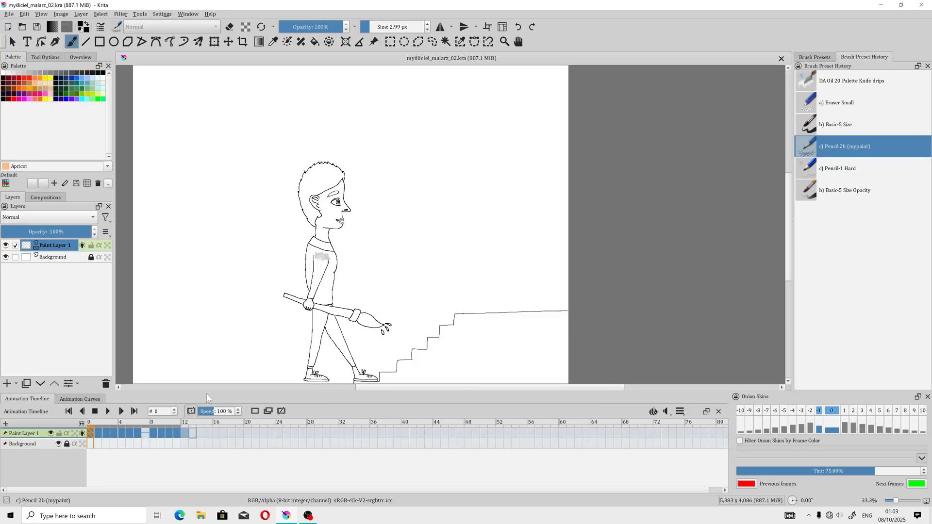
{"action": "left_click", "coordinate": [160, 14]}
{"action": "left_click", "coordinate": [109, 415]}
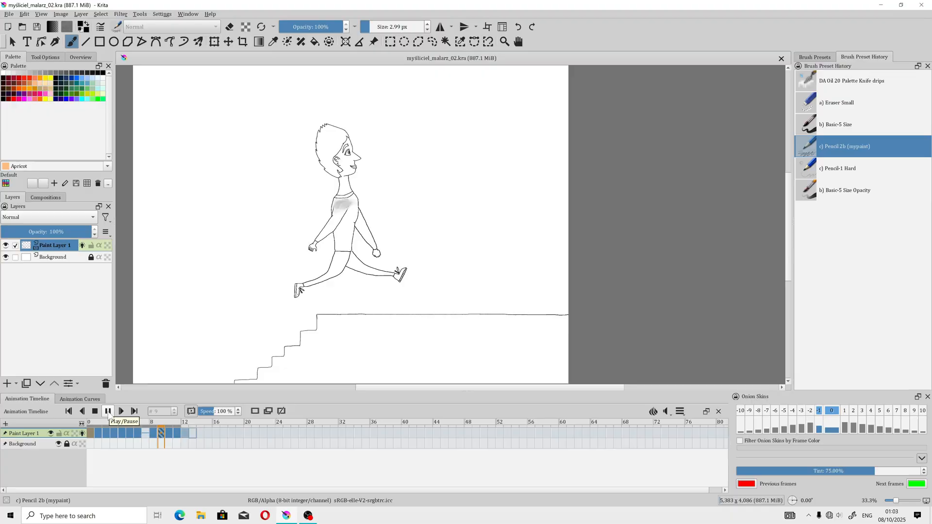
{"action": "left_click", "coordinate": [108, 415]}
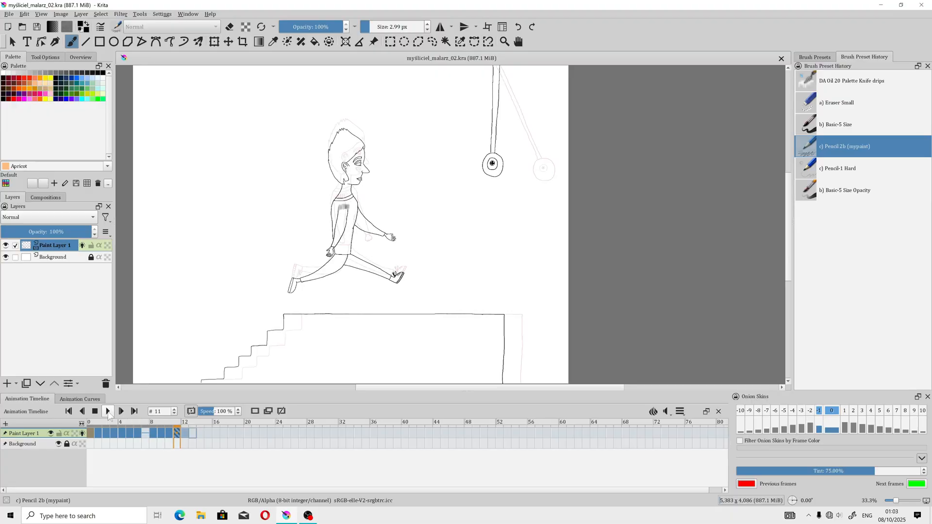
Examine the Paint Layer 1 drawings on frames 0, 4, 5, 12 and 11 of the animation.
{"action": "left_click", "coordinate": [90, 435]}
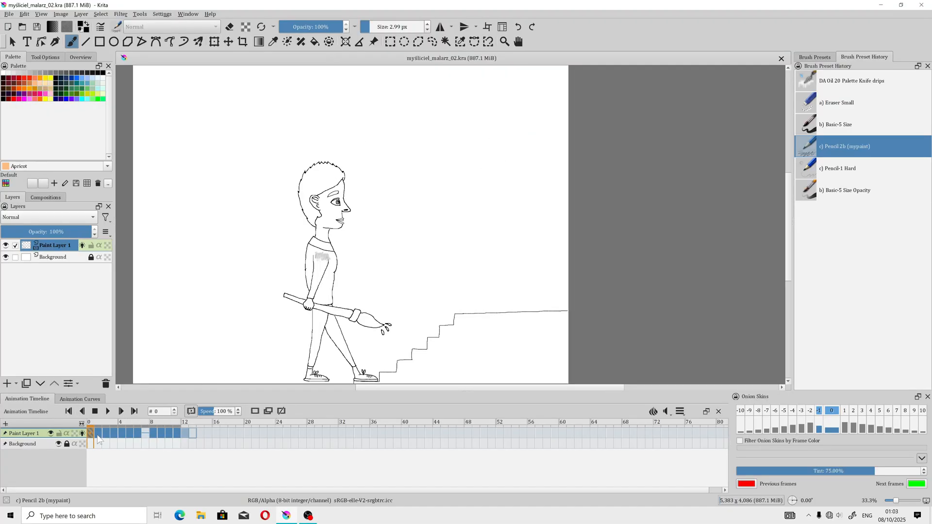
{"action": "left_click", "coordinate": [121, 434]}
{"action": "left_click", "coordinate": [133, 433]}
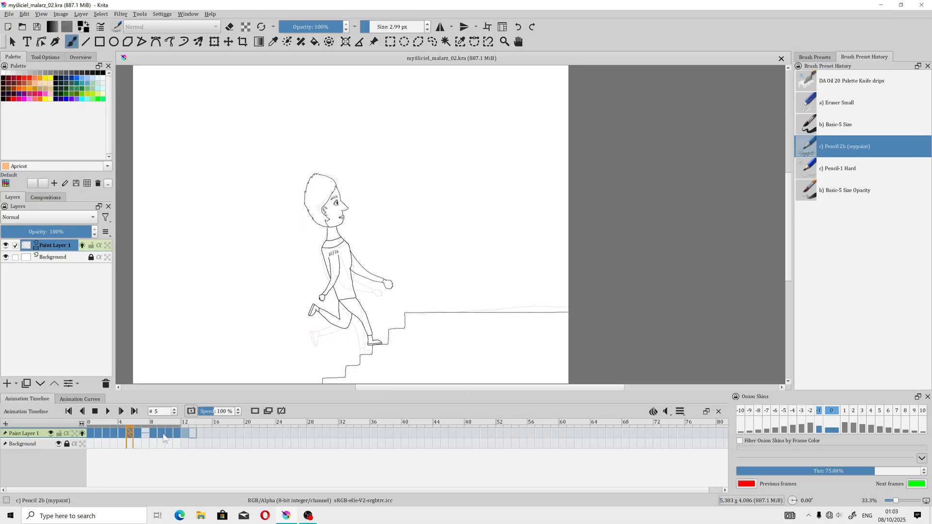
{"action": "left_click", "coordinate": [186, 433]}
{"action": "left_click", "coordinate": [178, 433]}
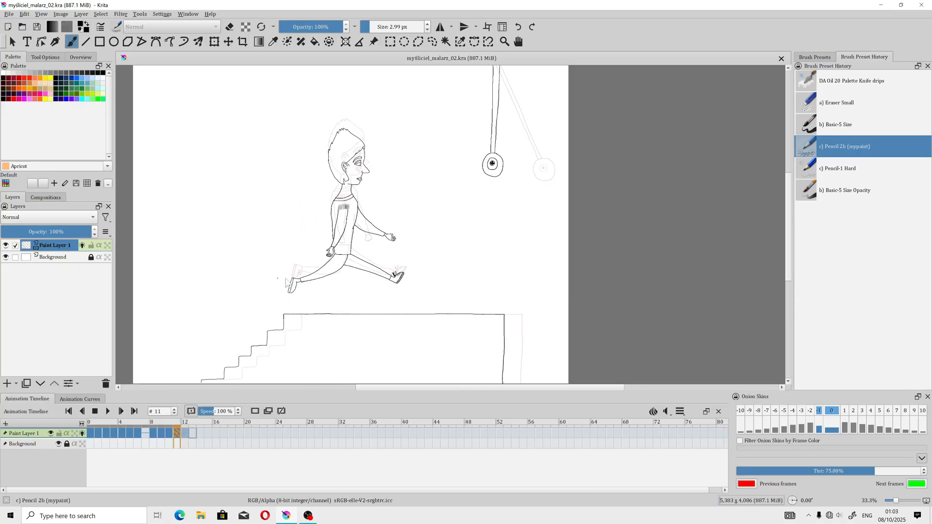
{"action": "scroll", "coordinate": [289, 283], "scroll_direction": "up", "scroll_amount": 1}
{"action": "scroll", "coordinate": [176, 438], "scroll_direction": "right", "scroll_amount": 2}
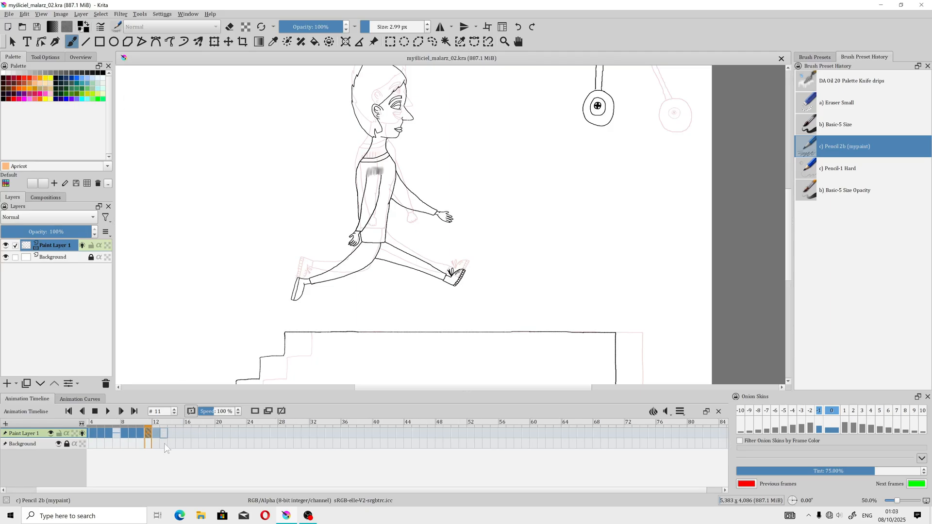
{"action": "left_click", "coordinate": [163, 432]}
{"action": "right_click", "coordinate": [163, 433]}
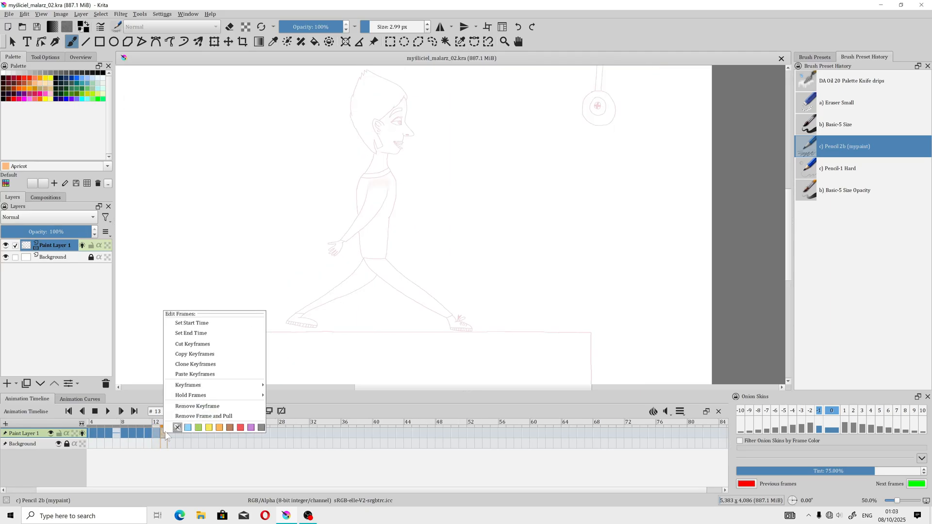
{"action": "mouse_move", "coordinate": [192, 384]}
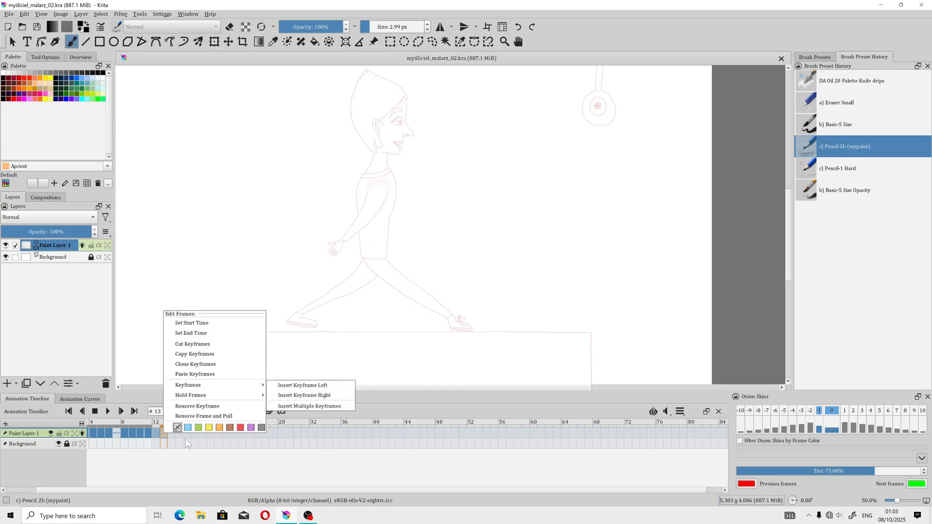
{"action": "left_click", "coordinate": [172, 435]}
{"action": "right_click", "coordinate": [170, 435]}
{"action": "key", "text": "Escape"}
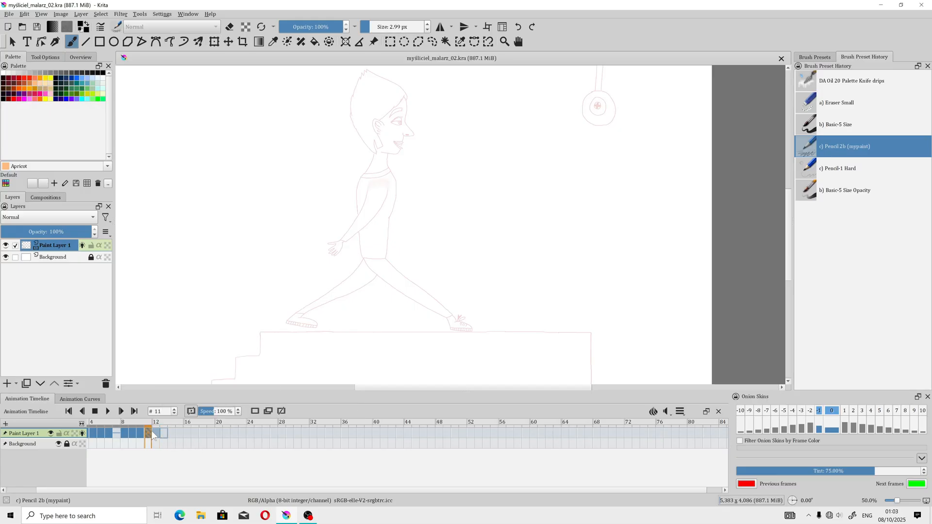
{"action": "left_click", "coordinate": [164, 433]}
{"action": "right_click", "coordinate": [163, 432]}
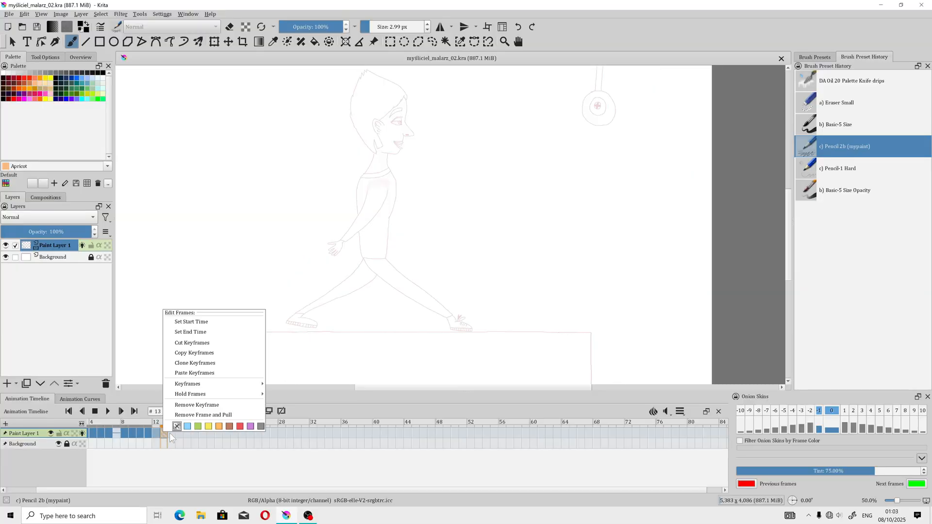
{"action": "key", "text": "Escape"}
Show frames 12 and 11 of Paint Layer 1 and play the animation again.
{"action": "left_click", "coordinate": [155, 434]}
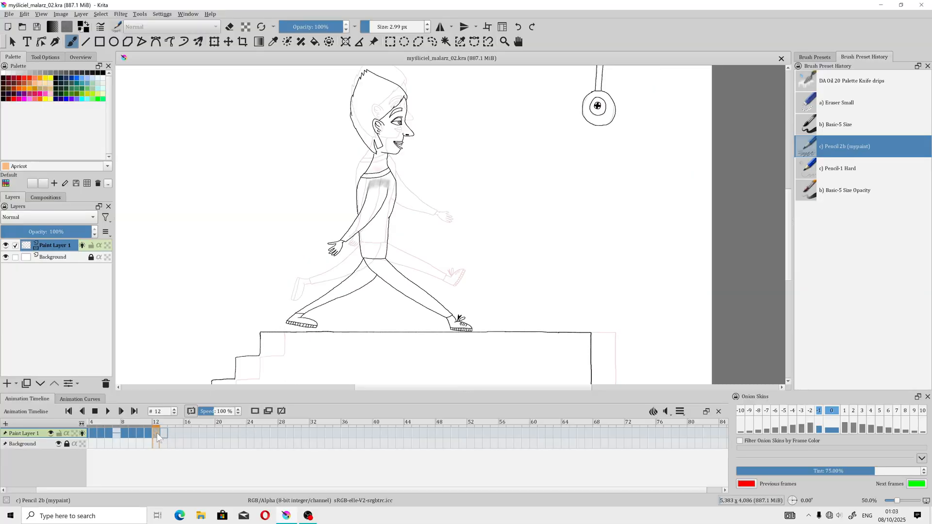
{"action": "left_click", "coordinate": [148, 432]}
{"action": "left_click", "coordinate": [107, 413]}
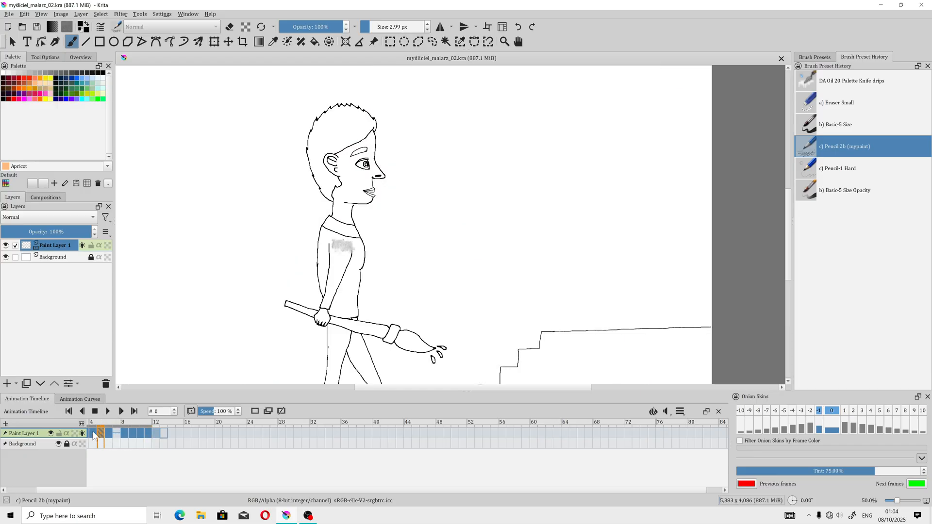
Examine the character's poses on frames 4, 9, 10 and 11 of Paint Layer 1, ending on frame 9.
{"action": "left_click", "coordinate": [93, 433]}
{"action": "left_click", "coordinate": [132, 434]}
{"action": "left_click_drag", "start_coordinate": [198, 335], "coordinate": [209, 371]}
{"action": "scroll", "coordinate": [211, 370], "scroll_direction": "down", "scroll_amount": 2}
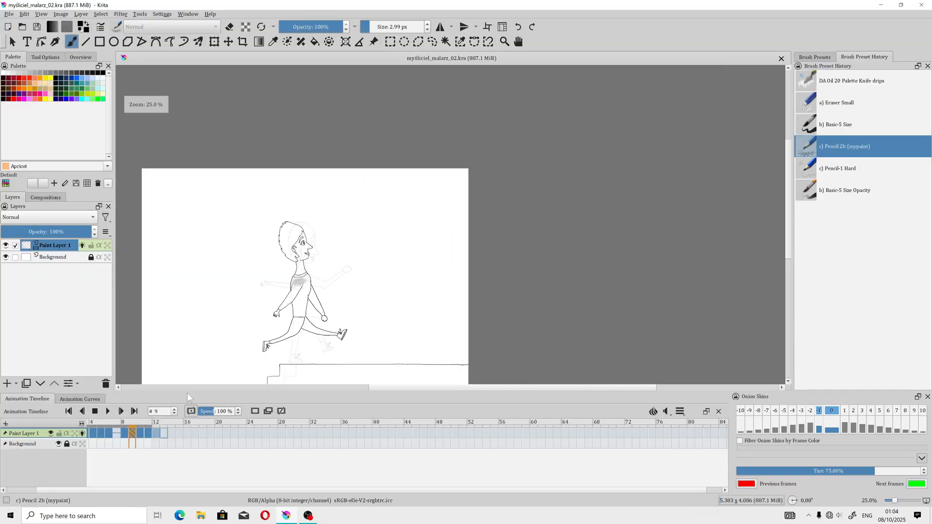
{"action": "scroll", "coordinate": [202, 369], "scroll_direction": "up", "scroll_amount": 2}
{"action": "left_click_drag", "start_coordinate": [301, 362], "coordinate": [202, 403]}
{"action": "left_click", "coordinate": [141, 434]}
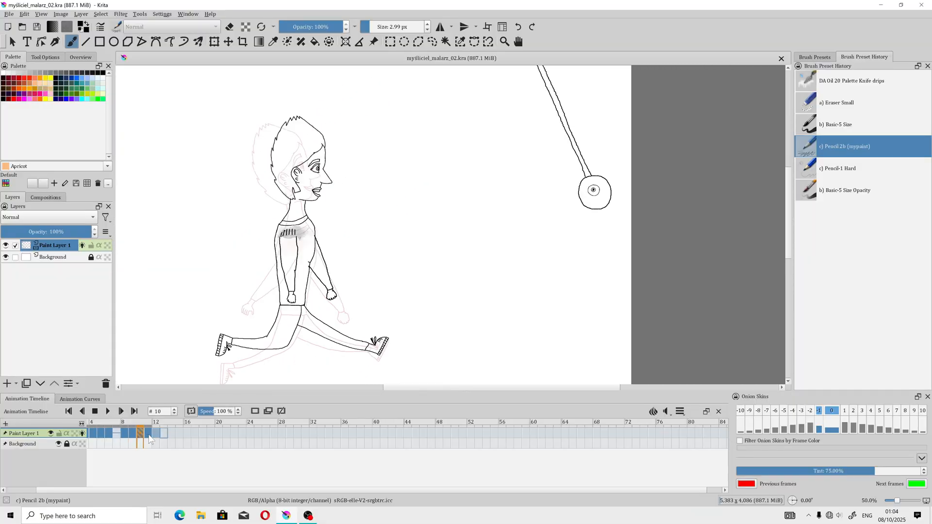
{"action": "left_click", "coordinate": [148, 433]}
{"action": "left_click", "coordinate": [133, 435]}
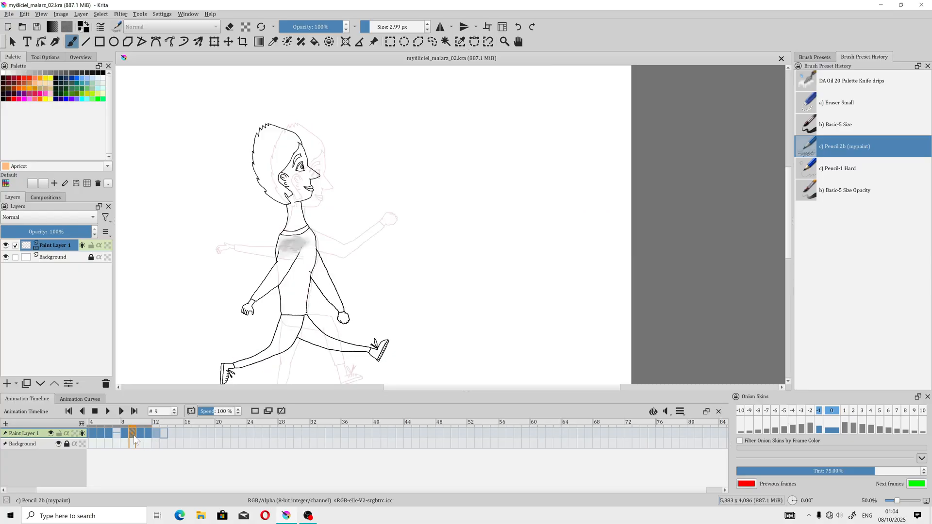
Inspect the early frames 5, 0 and 2 of Paint Layer 1, ending on the stair-climbing drawing in frame 4.
{"action": "left_click", "coordinate": [102, 433]}
{"action": "left_click", "coordinate": [93, 434]}
{"action": "left_click_drag", "start_coordinate": [162, 440], "coordinate": [190, 442]}
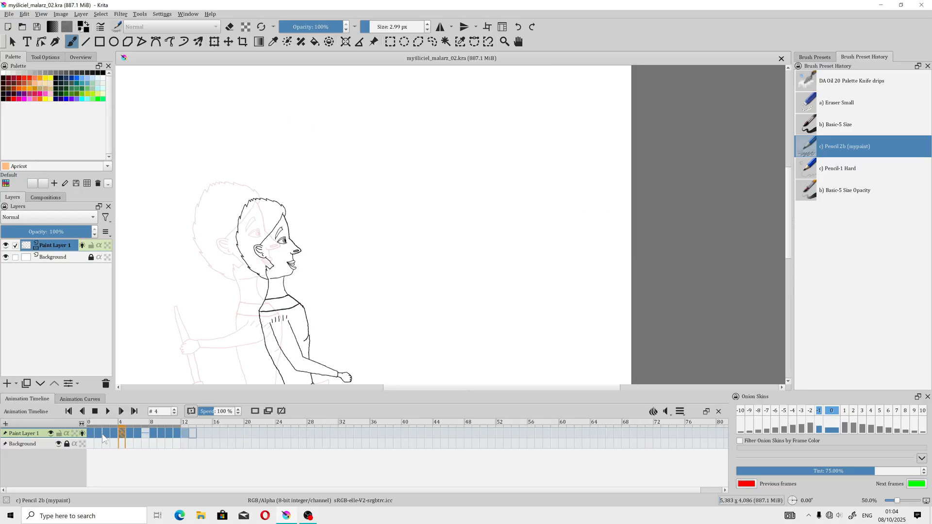
{"action": "left_click", "coordinate": [92, 434]}
{"action": "left_click", "coordinate": [106, 435]}
{"action": "left_click", "coordinate": [122, 435]}
{"action": "left_click_drag", "start_coordinate": [302, 361], "coordinate": [305, 237]}
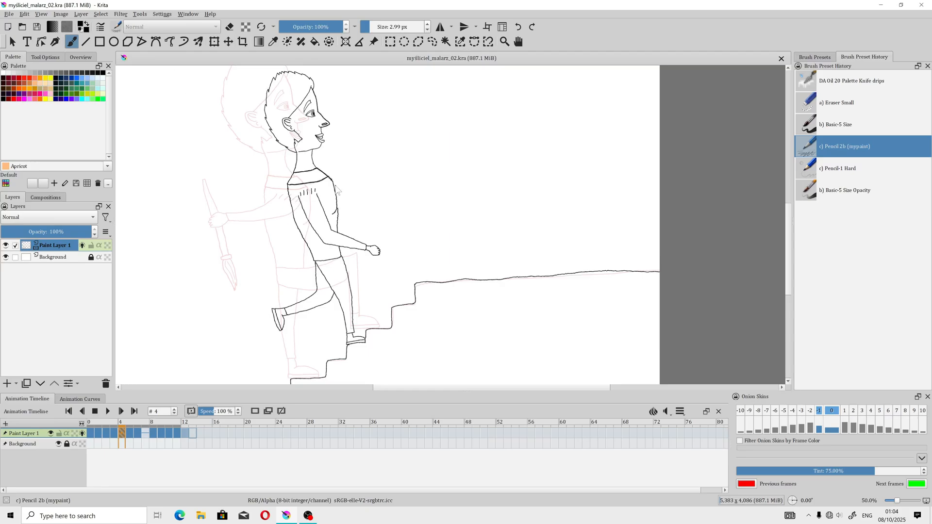
Open the program's performance configuration and show its advanced multithreading and debug options.
{"action": "left_click", "coordinate": [160, 14]}
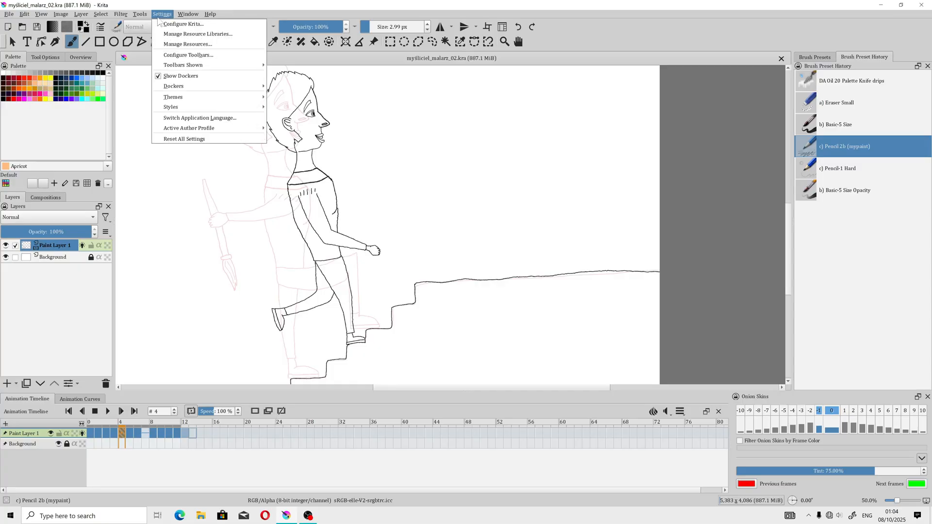
{"action": "left_click", "coordinate": [168, 25]}
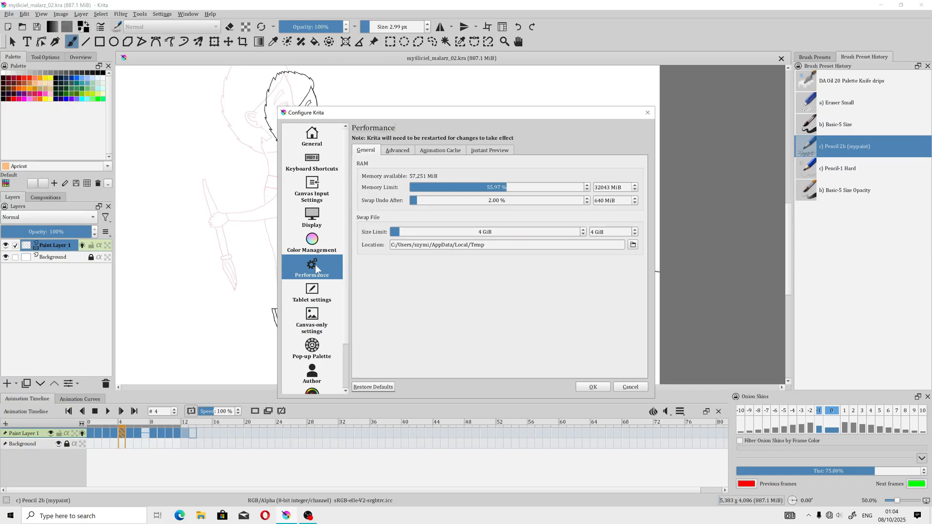
{"action": "left_click", "coordinate": [392, 151]}
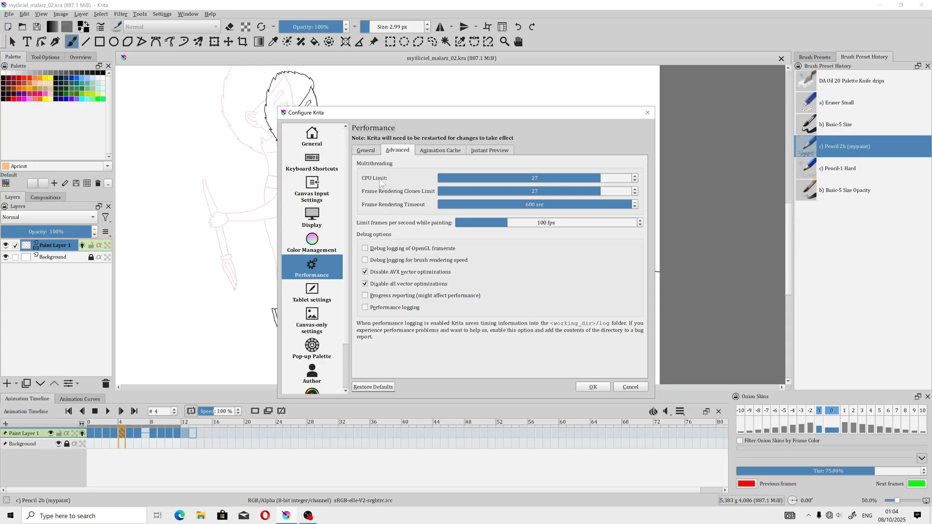
Switch to System Informer to examine the computer's CPU, GPU and memory information, and return to Krita's performance settings.
{"action": "right_click", "coordinate": [352, 518]}
{"action": "left_click", "coordinate": [384, 473]}
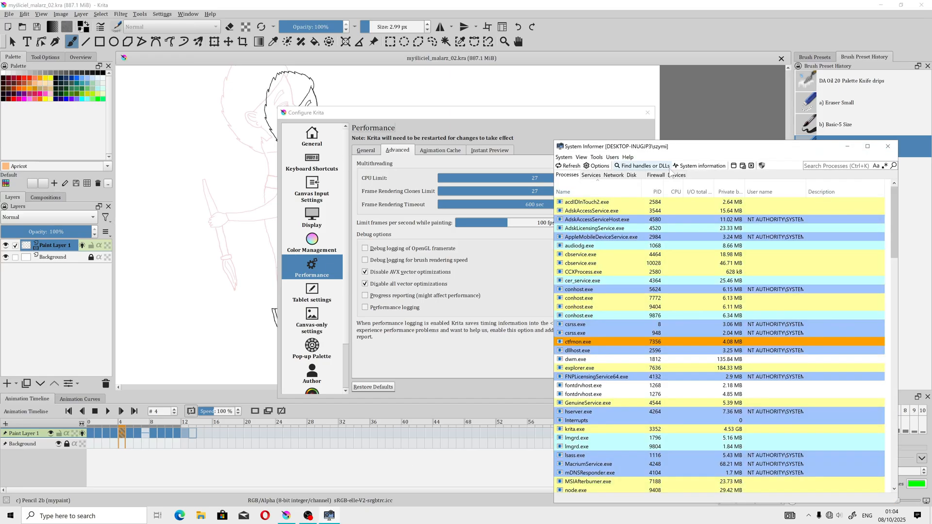
{"action": "left_click", "coordinate": [694, 166]}
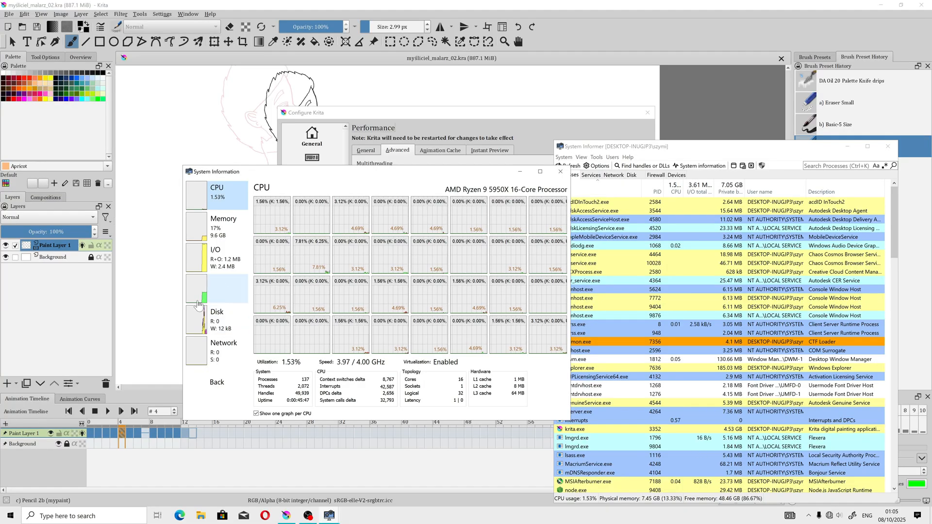
{"action": "left_click", "coordinate": [225, 290]}
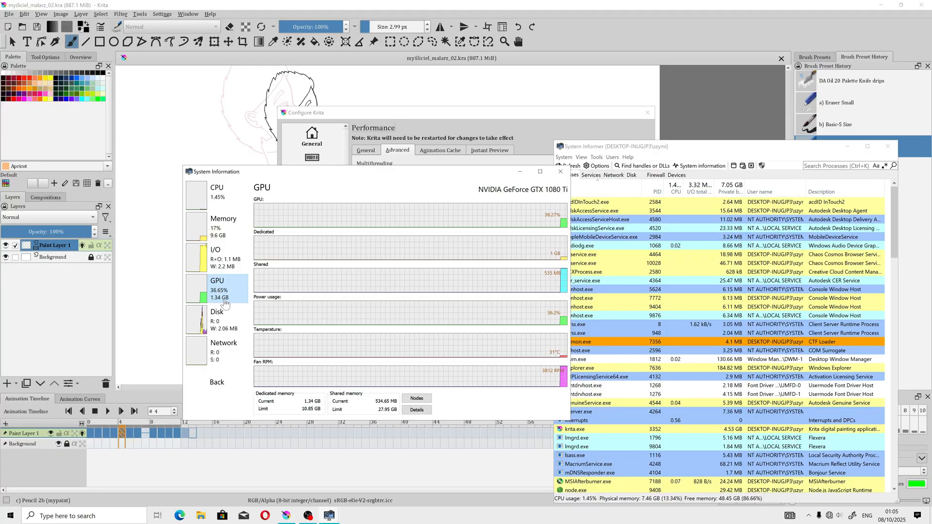
{"action": "left_click", "coordinate": [225, 202]}
{"action": "left_click", "coordinate": [224, 227]}
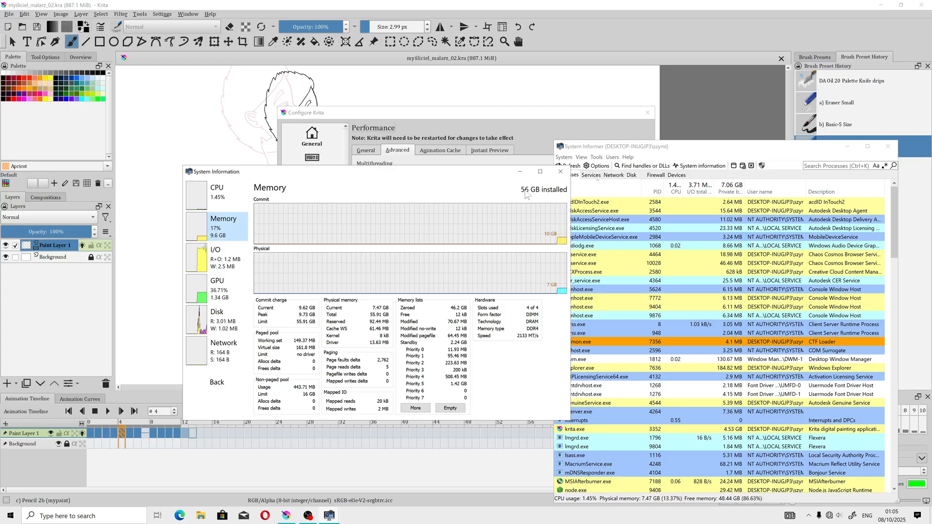
{"action": "left_click", "coordinate": [225, 196]}
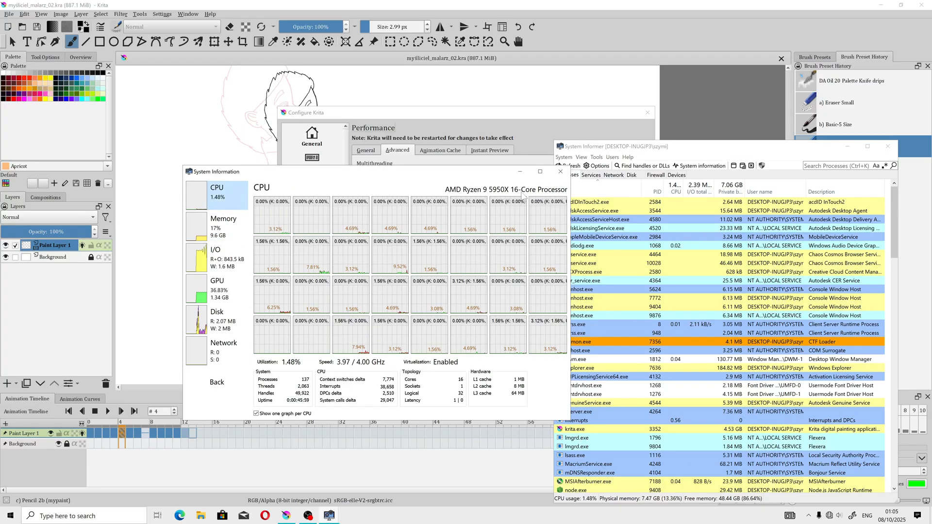
{"action": "left_click", "coordinate": [519, 172]}
{"action": "left_click", "coordinate": [514, 135]}
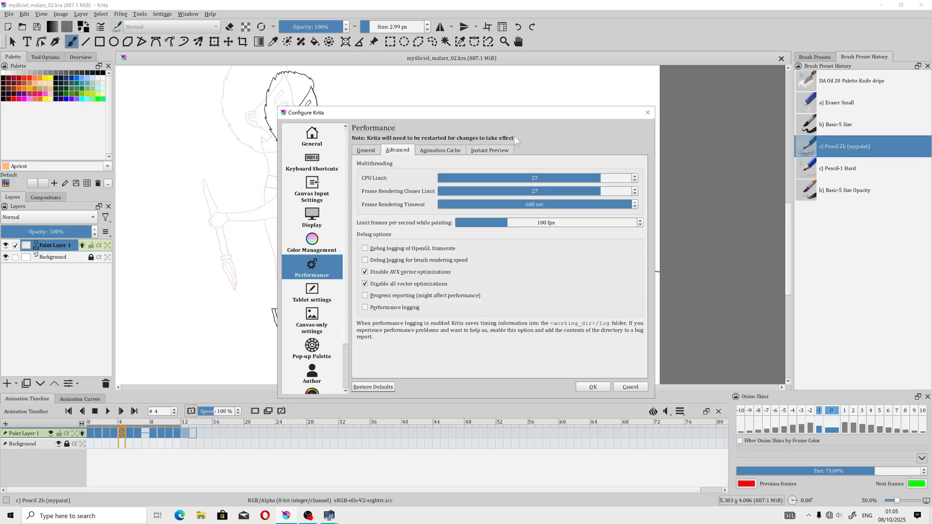
Set the RAM memory limit to 77.36 % and Swap Undo After to 2.64 % in the general performance settings.
{"action": "left_click", "coordinate": [440, 150]}
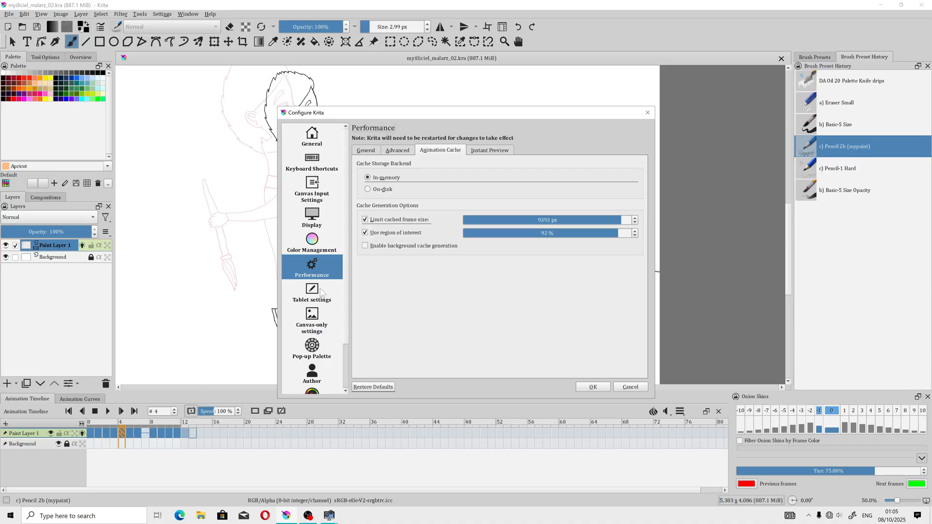
{"action": "left_click", "coordinate": [402, 154]}
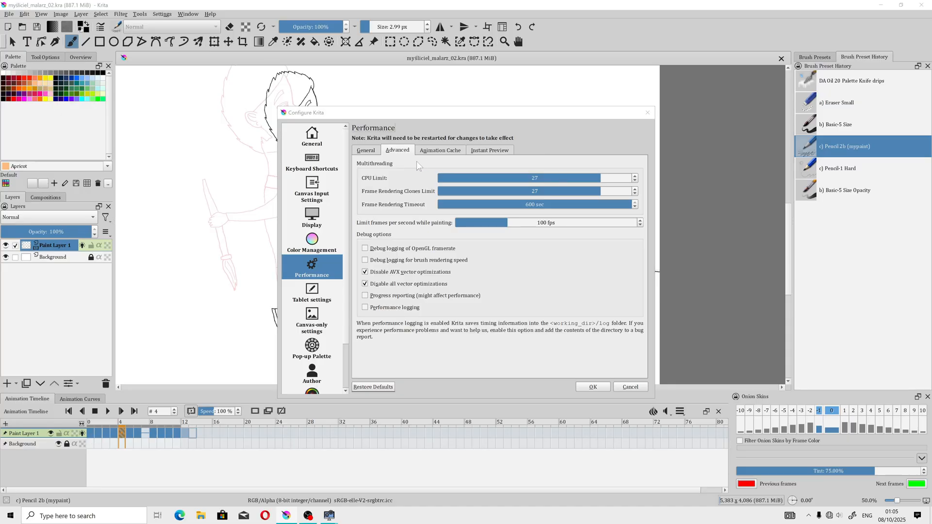
{"action": "left_click", "coordinate": [367, 152]}
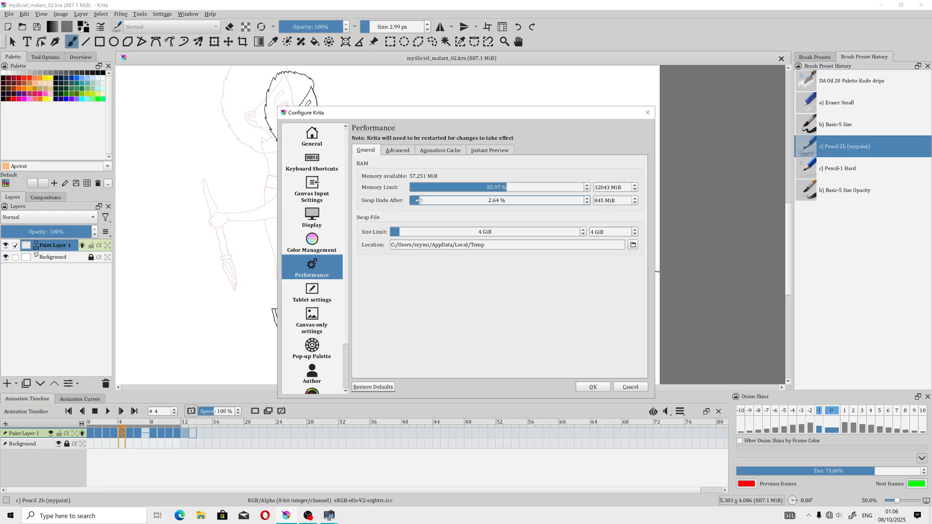
{"action": "left_click_drag", "start_coordinate": [508, 187], "coordinate": [544, 189]}
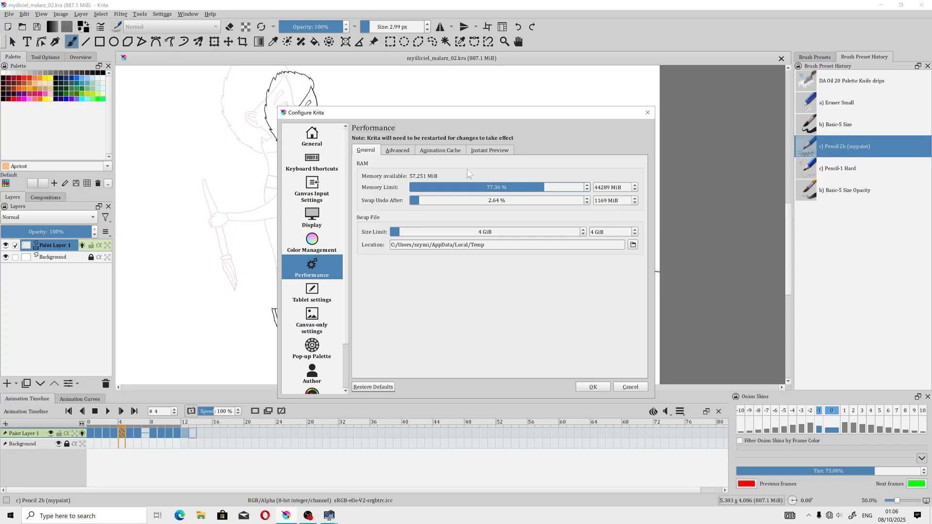
Check the advanced and animation cache performance options and accept the configuration changes.
{"action": "left_click", "coordinate": [401, 151]}
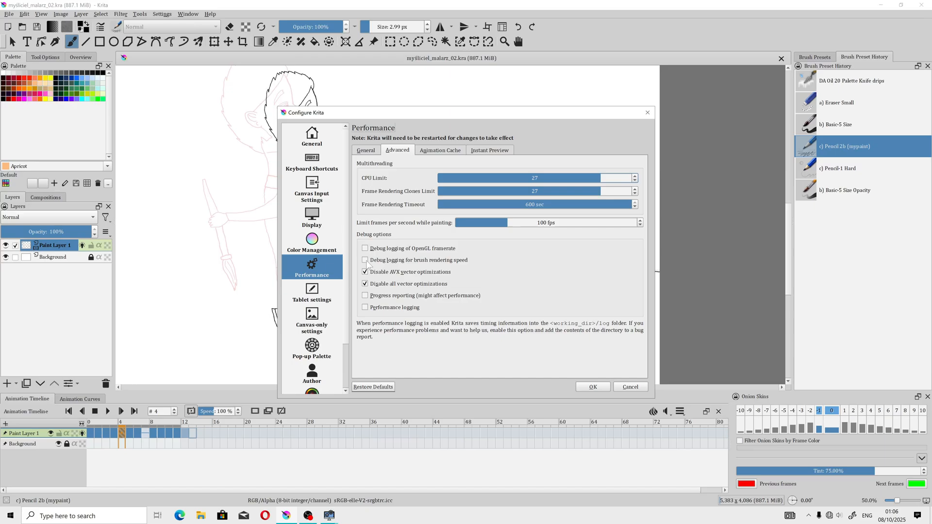
{"action": "left_click", "coordinate": [439, 150]}
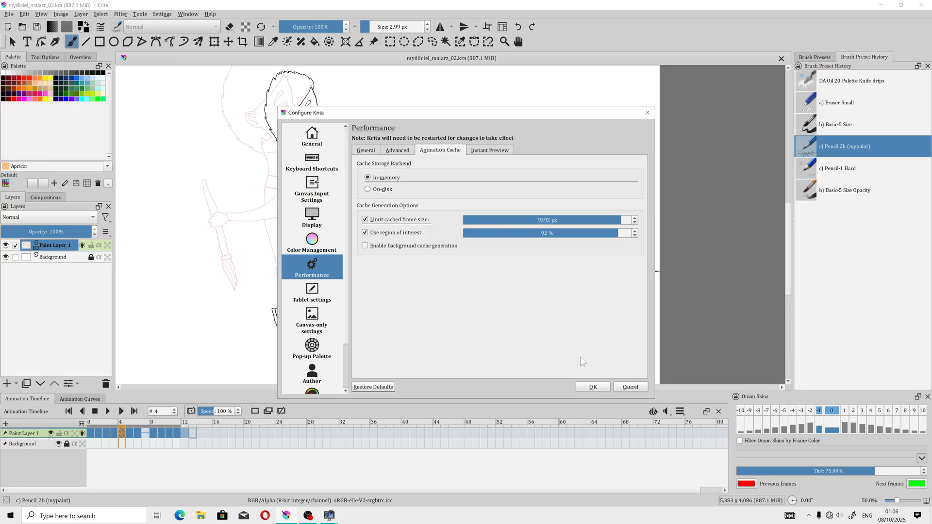
{"action": "left_click", "coordinate": [588, 384]}
Return the animation to frame 0 of Paint Layer 1 with the whole drawing in view.
{"action": "scroll", "coordinate": [282, 252], "scroll_direction": "down", "scroll_amount": 1}
{"action": "left_click_drag", "start_coordinate": [290, 253], "coordinate": [354, 282]}
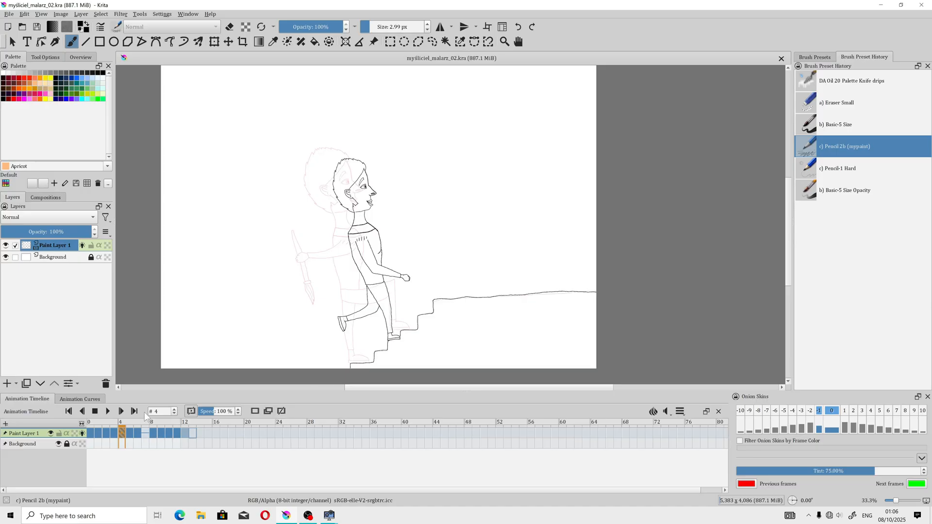
{"action": "left_click", "coordinate": [93, 439]}
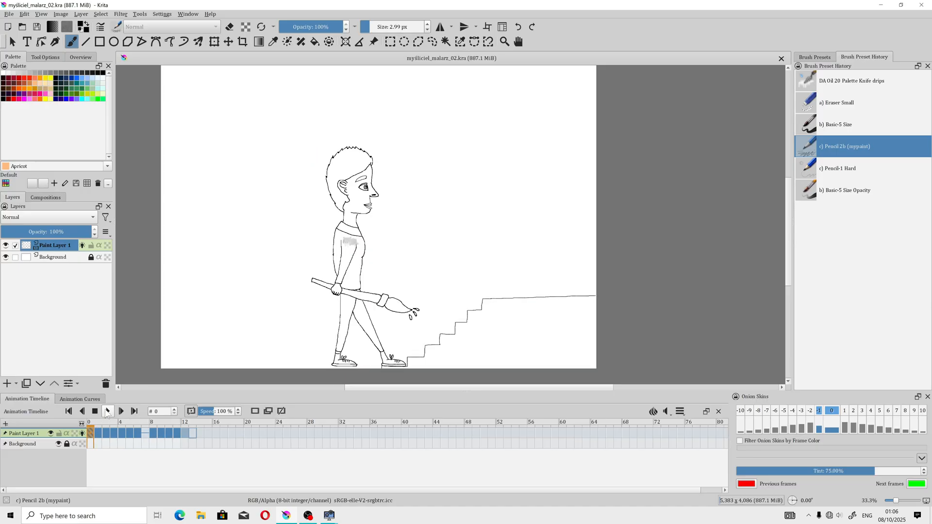
Play the animation, stop it, and compare frames 12 and 13 of Paint Layer 1 at closer zoom.
{"action": "left_click", "coordinate": [108, 411]}
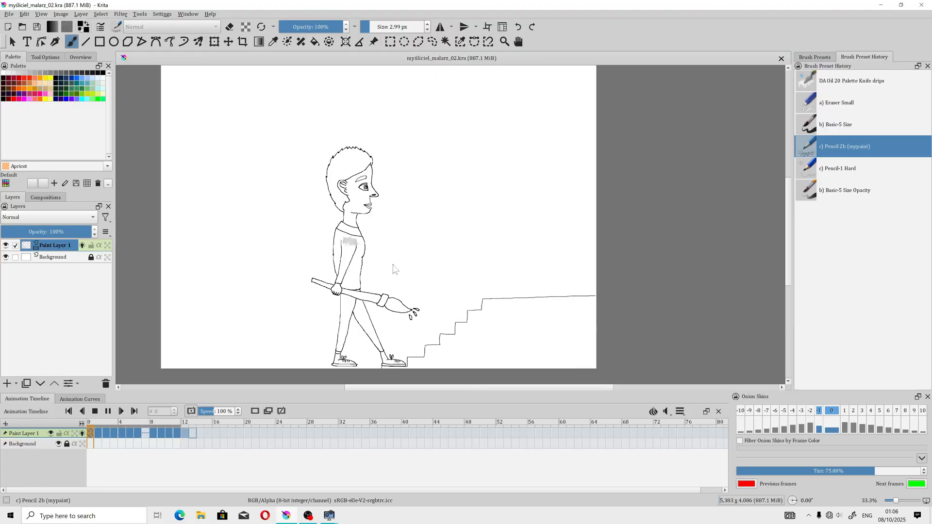
{"action": "left_click", "coordinate": [155, 434]}
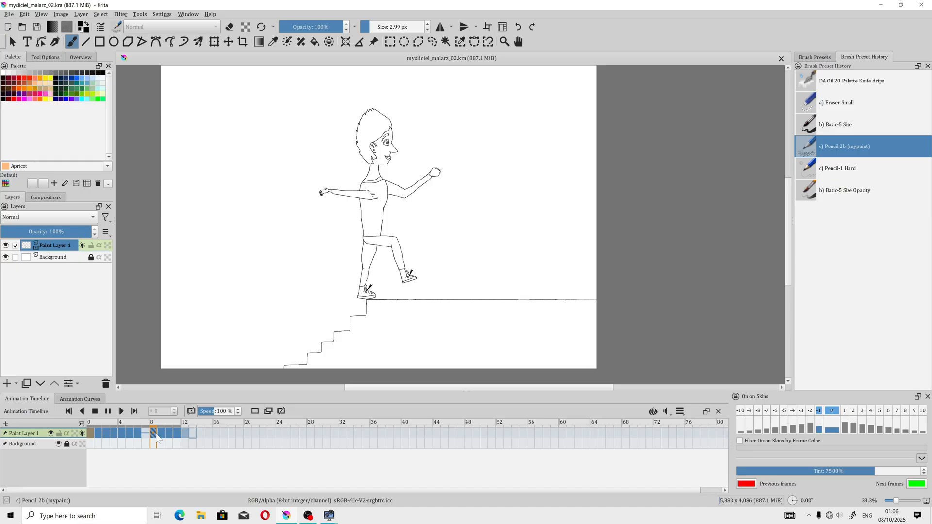
{"action": "left_click", "coordinate": [107, 411]}
{"action": "scroll", "coordinate": [418, 275], "scroll_direction": "up", "scroll_amount": 2}
{"action": "left_click_drag", "start_coordinate": [430, 284], "coordinate": [339, 301]}
{"action": "left_click", "coordinate": [183, 434]}
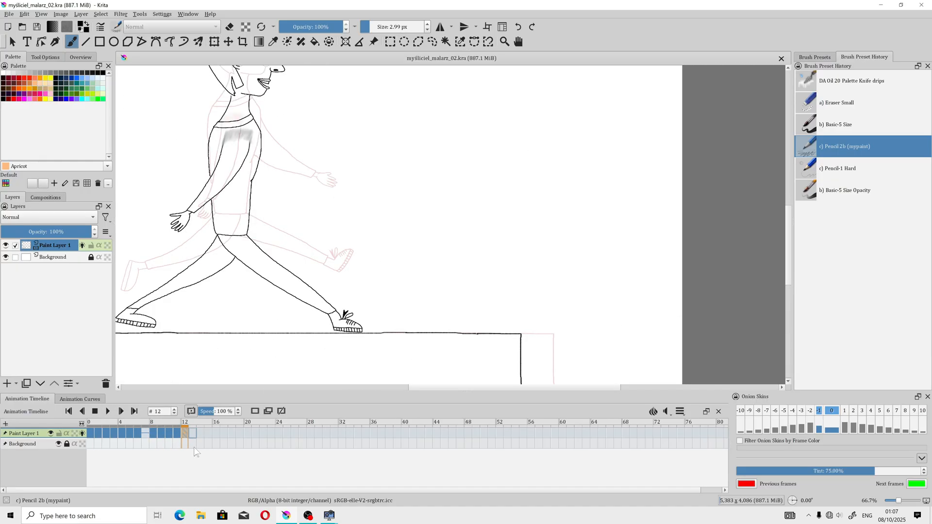
{"action": "left_click", "coordinate": [193, 434]}
{"action": "left_click_drag", "start_coordinate": [277, 279], "coordinate": [417, 290]}
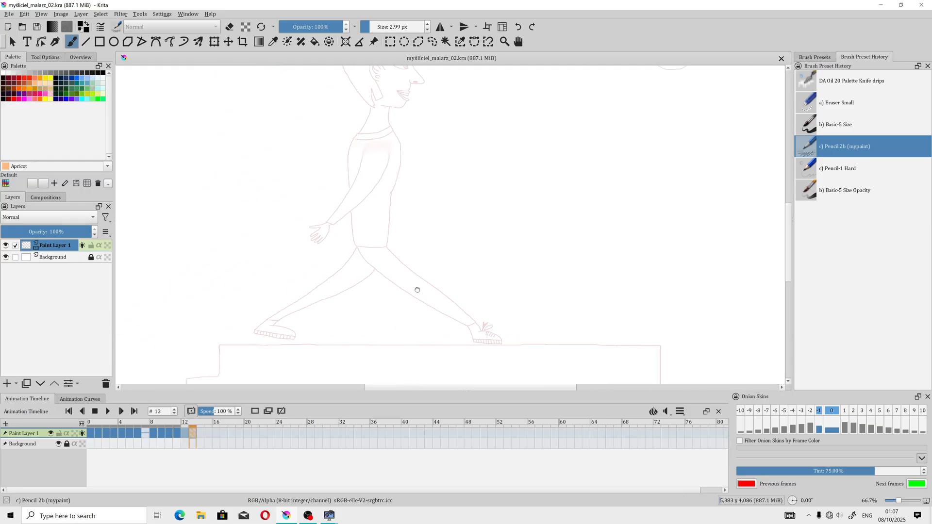
{"action": "scroll", "coordinate": [414, 290], "scroll_direction": "down", "scroll_amount": 1}
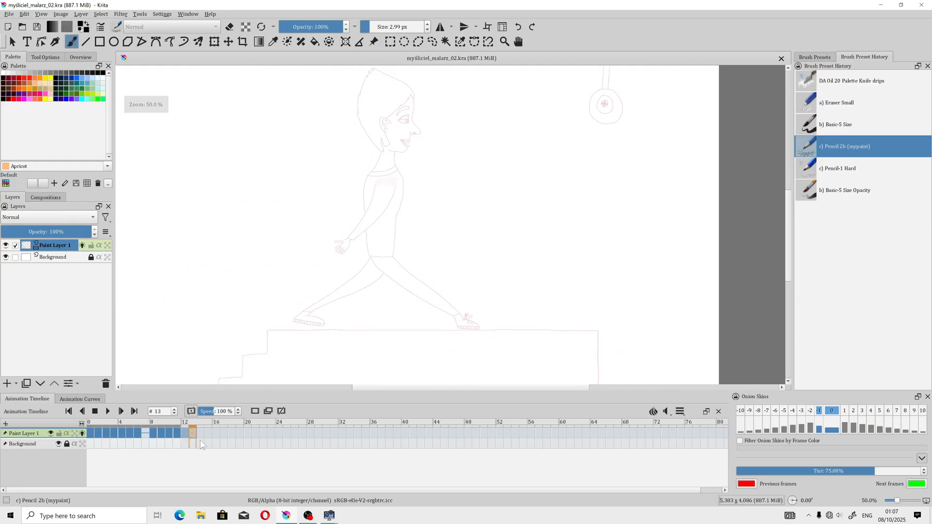
Outline the stairs and platform on frame 12 of Paint Layer 1 with a freehand selection and copy them.
{"action": "left_click", "coordinate": [185, 432]}
{"action": "mouse_move", "coordinate": [319, 326]}
{"action": "left_mouse_down"}
{"action": "mouse_move", "coordinate": [289, 228]}
{"action": "mouse_move", "coordinate": [388, 244]}
{"action": "mouse_move", "coordinate": [348, 249]}
{"action": "left_mouse_up"}
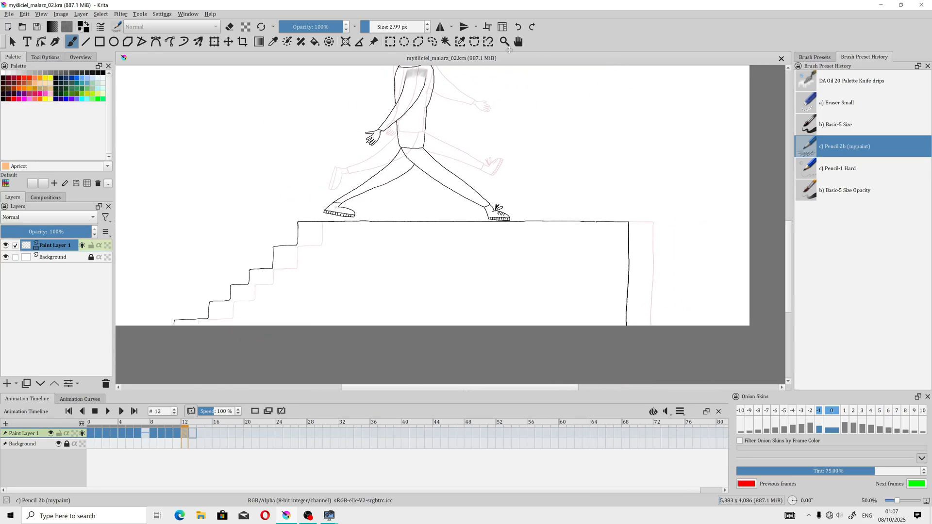
{"action": "left_click", "coordinate": [432, 41]}
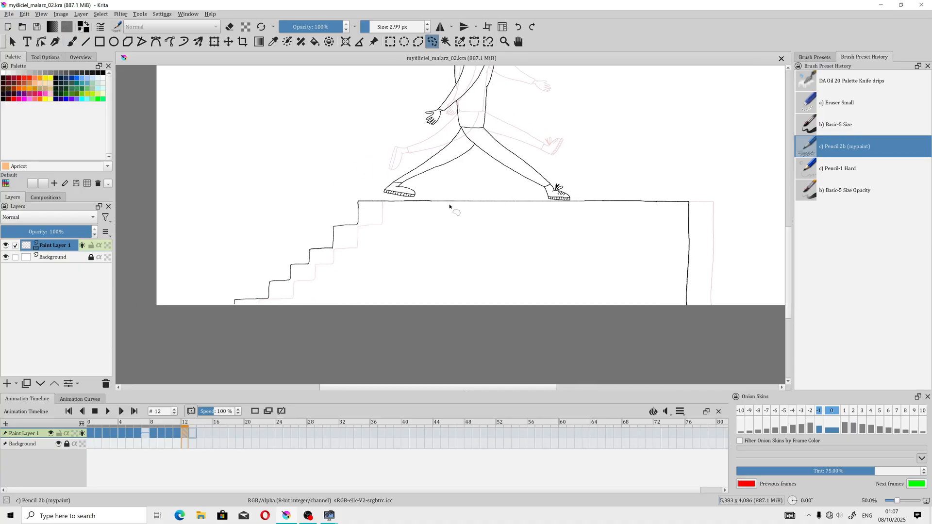
{"action": "mouse_move", "coordinate": [405, 200]}
{"action": "left_mouse_down"}
{"action": "mouse_move", "coordinate": [301, 205]}
{"action": "mouse_move", "coordinate": [233, 262]}
{"action": "mouse_move", "coordinate": [215, 307]}
{"action": "left_mouse_up"}
{"action": "mouse_move", "coordinate": [668, 318]}
{"action": "left_mouse_down"}
{"action": "mouse_move", "coordinate": [714, 212]}
{"action": "mouse_move", "coordinate": [656, 188]}
{"action": "mouse_move", "coordinate": [555, 201]}
{"action": "mouse_move", "coordinate": [410, 199]}
{"action": "left_mouse_up"}
{"action": "scroll", "coordinate": [354, 156], "scroll_direction": "right", "scroll_amount": 5}
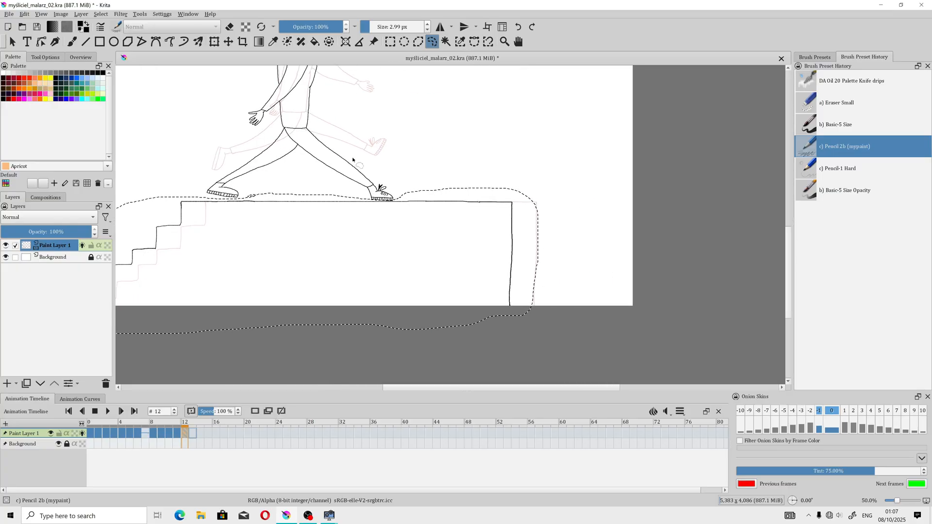
{"action": "left_click", "coordinate": [24, 14]}
{"action": "left_click", "coordinate": [35, 56]}
Paste the copied stairs and platform into the active layer at frame 13 and shift them left of the onion-skin outline.
{"action": "left_click_drag", "start_coordinate": [407, 231], "coordinate": [530, 245]}
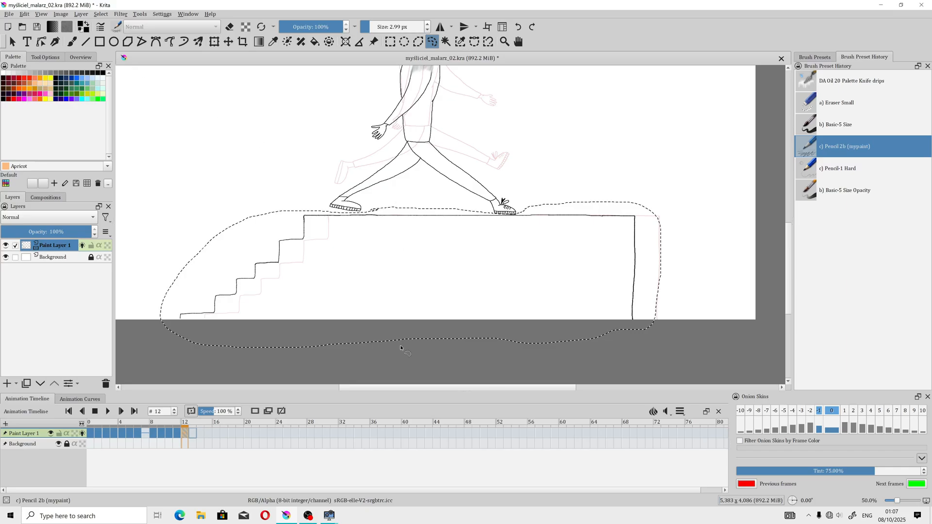
{"action": "left_click", "coordinate": [192, 432]}
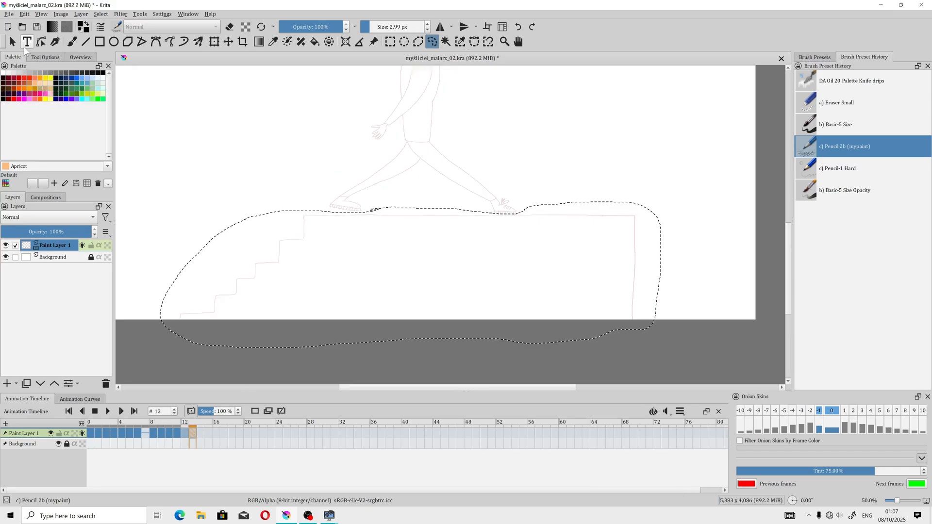
{"action": "left_click", "coordinate": [25, 14]}
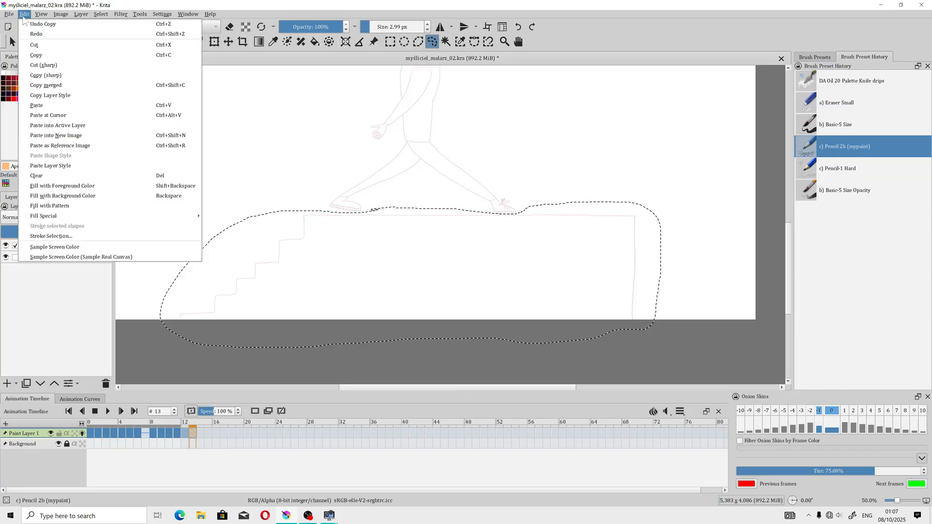
{"action": "left_click", "coordinate": [65, 127]}
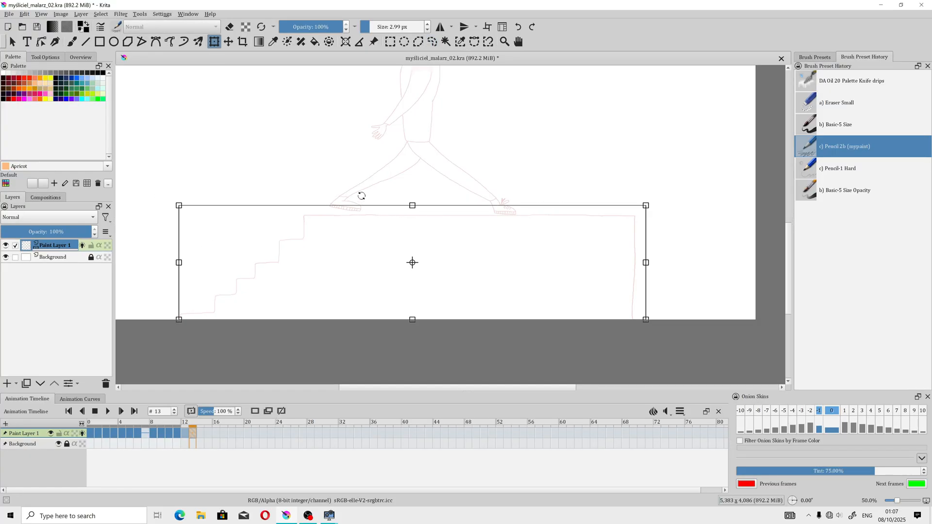
{"action": "left_click_drag", "start_coordinate": [371, 225], "coordinate": [325, 226]}
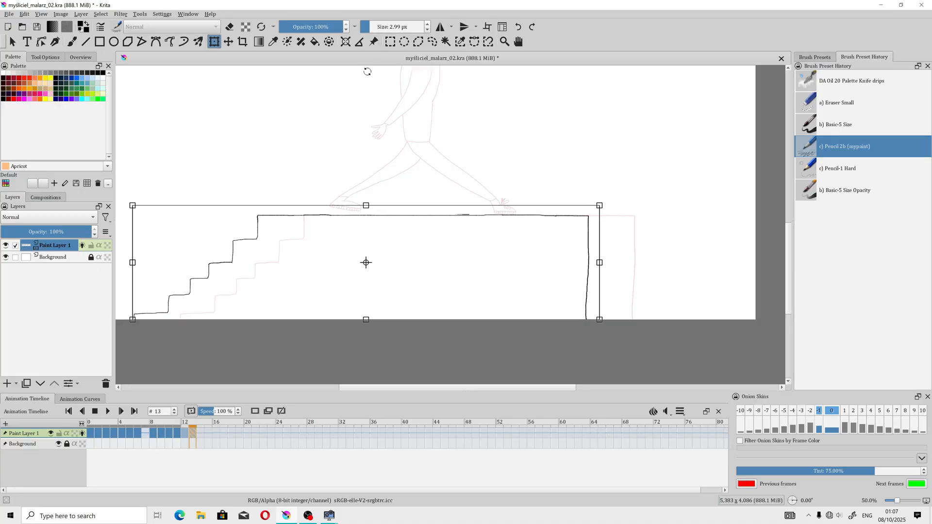
{"action": "left_click", "coordinate": [431, 41]}
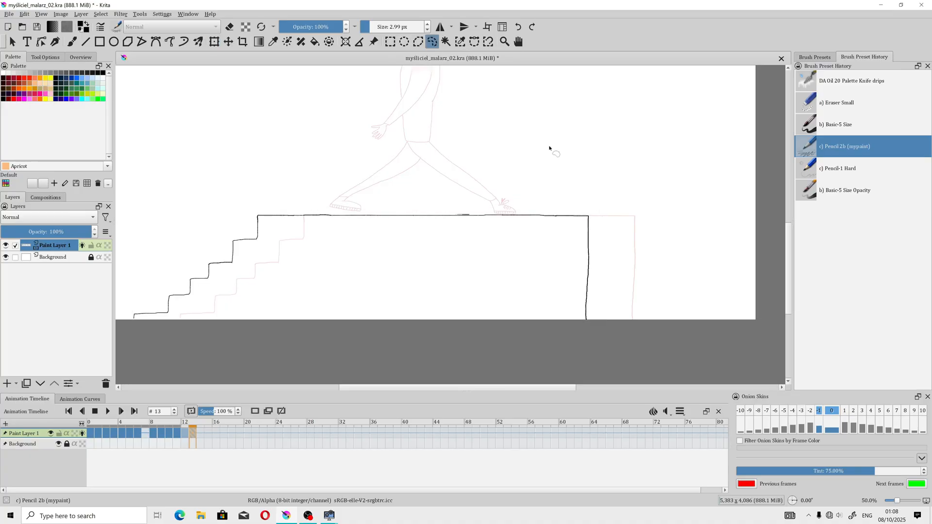
{"action": "right_click", "coordinate": [551, 148]}
{"action": "left_click", "coordinate": [338, 166]}
Save the animation file with the shifted platform in frame 13.
{"action": "scroll", "coordinate": [364, 181], "scroll_direction": "down", "scroll_amount": 2}
{"action": "left_click_drag", "start_coordinate": [375, 179], "coordinate": [407, 259]}
{"action": "scroll", "coordinate": [404, 243], "scroll_direction": "up", "scroll_amount": 1}
{"action": "left_click", "coordinate": [36, 28]}
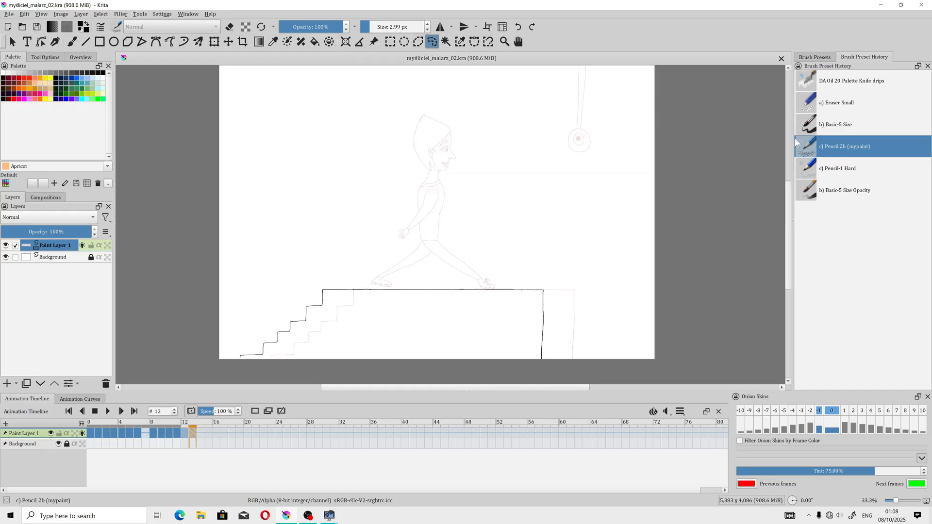
Draw the underside of the front thigh on frame 13 with the Pencil 2b brush, undoing the unwanted strokes.
{"action": "key", "text": "b"}
{"action": "scroll", "coordinate": [421, 226], "scroll_direction": "up", "scroll_amount": 4}
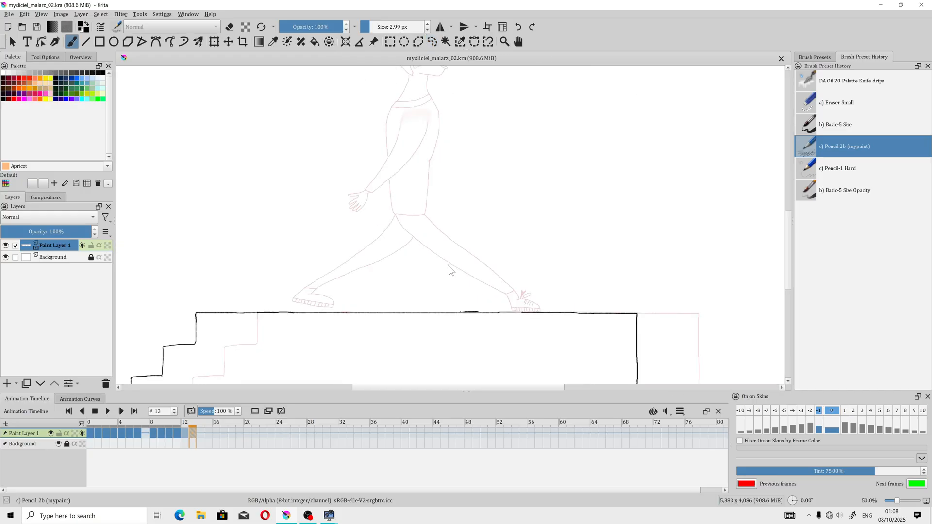
{"action": "left_click_drag", "start_coordinate": [469, 202], "coordinate": [476, 188]}
{"action": "scroll", "coordinate": [436, 185], "scroll_direction": "down", "scroll_amount": 1}
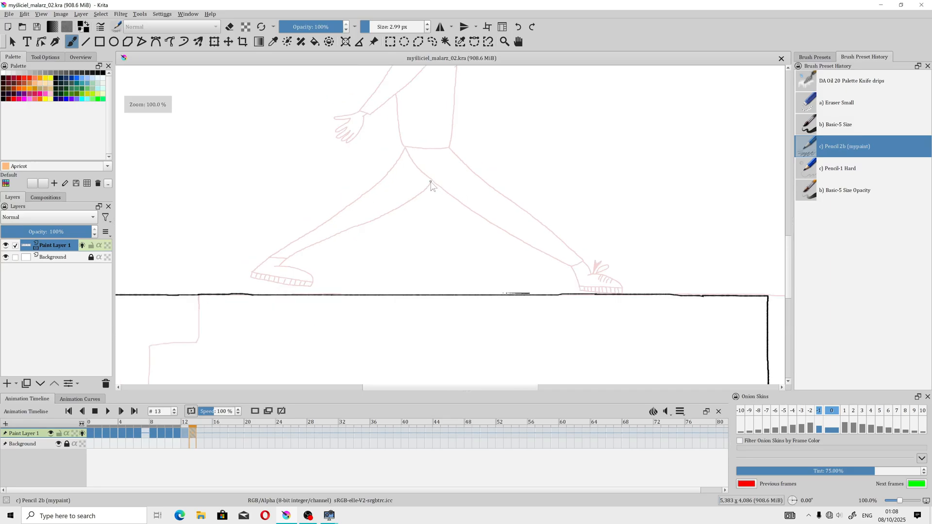
{"action": "scroll", "coordinate": [433, 185], "scroll_direction": "up", "scroll_amount": 1}
{"action": "mouse_move", "coordinate": [397, 134]}
{"action": "left_mouse_down"}
{"action": "mouse_move", "coordinate": [485, 210]}
{"action": "mouse_move", "coordinate": [471, 203]}
{"action": "left_mouse_up"}
{"action": "key", "text": "ctrl+z"}
{"action": "scroll", "coordinate": [428, 209], "scroll_direction": "up", "scroll_amount": 1}
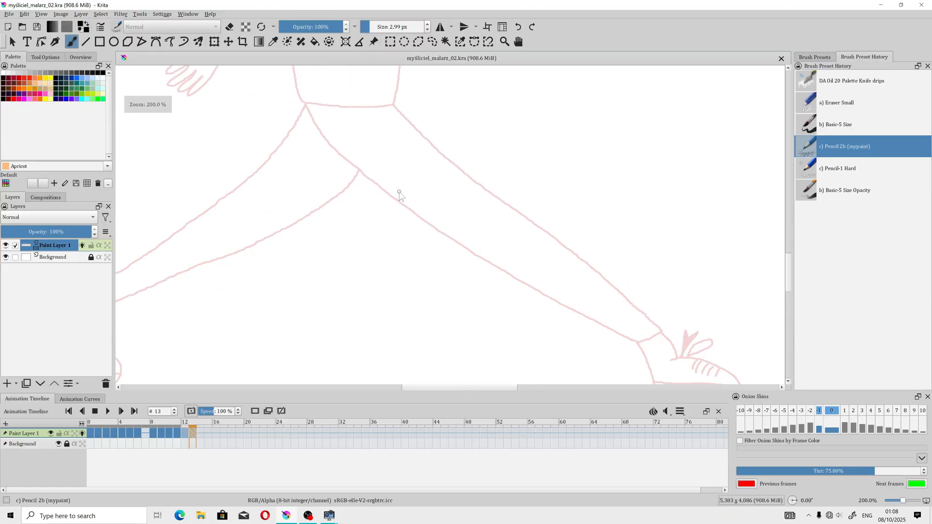
{"action": "scroll", "coordinate": [399, 194], "scroll_direction": "down", "scroll_amount": 1}
{"action": "left_click_drag", "start_coordinate": [385, 181], "coordinate": [357, 176]}
{"action": "mouse_move", "coordinate": [300, 119]}
{"action": "left_mouse_down"}
{"action": "mouse_move", "coordinate": [353, 178]}
{"action": "mouse_move", "coordinate": [433, 228]}
{"action": "mouse_move", "coordinate": [411, 299]}
{"action": "left_mouse_up"}
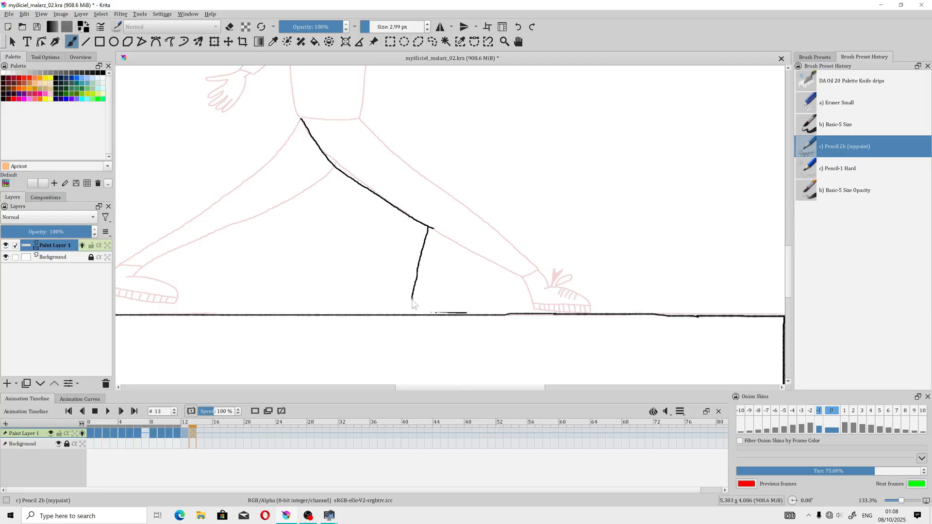
{"action": "key", "text": "ctrl+z"}
Draw the front leg's bent knee, shin, trouser cuff and waistline on frame 13.
{"action": "mouse_move", "coordinate": [427, 228]}
{"action": "left_mouse_down"}
{"action": "mouse_move", "coordinate": [422, 282]}
{"action": "mouse_move", "coordinate": [444, 279]}
{"action": "mouse_move", "coordinate": [464, 215]}
{"action": "mouse_move", "coordinate": [359, 119]}
{"action": "mouse_move", "coordinate": [302, 122]}
{"action": "left_mouse_up"}
{"action": "scroll", "coordinate": [437, 244], "scroll_direction": "up", "scroll_amount": 1}
{"action": "left_click_drag", "start_coordinate": [413, 297], "coordinate": [358, 188]}
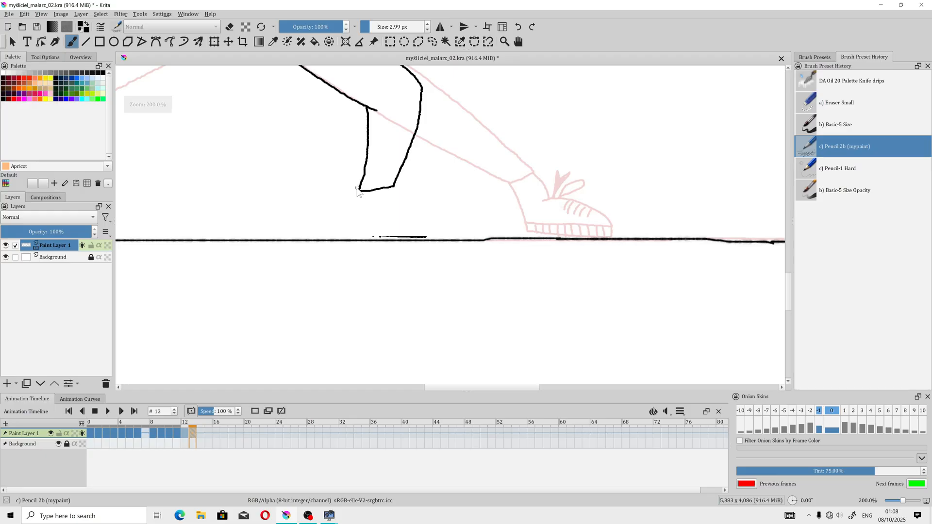
Erase the stray line fragment just above the platform with the Eraser Small brush.
{"action": "scroll", "coordinate": [382, 237], "scroll_direction": "up", "scroll_amount": 1}
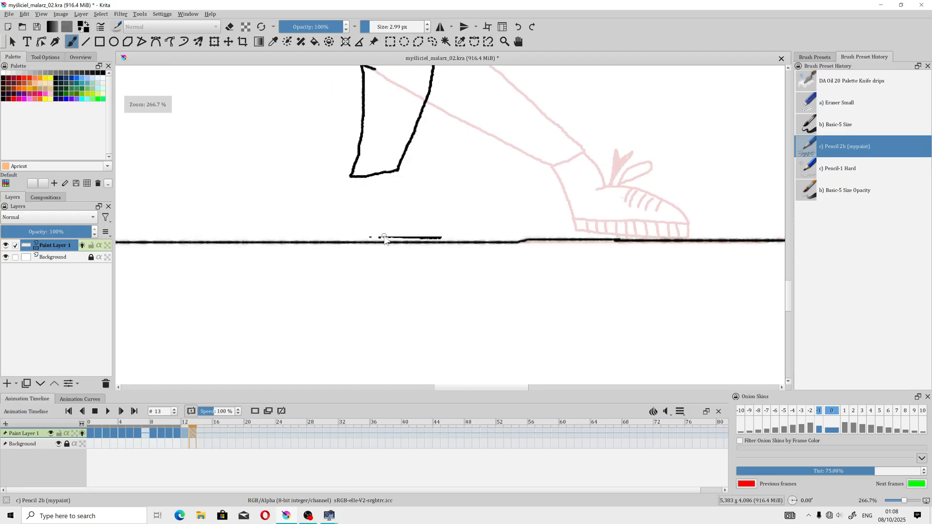
{"action": "left_click", "coordinate": [815, 103]}
{"action": "left_click_drag", "start_coordinate": [369, 237], "coordinate": [442, 239]}
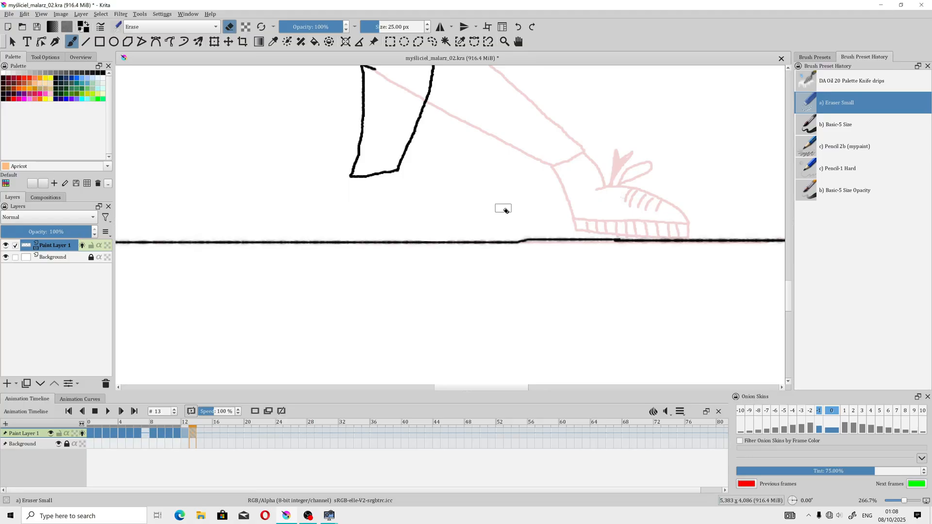
Outline the front shoe below the trouser cuff with the Pencil 2b brush and add its sole line.
{"action": "left_click", "coordinate": [809, 148]}
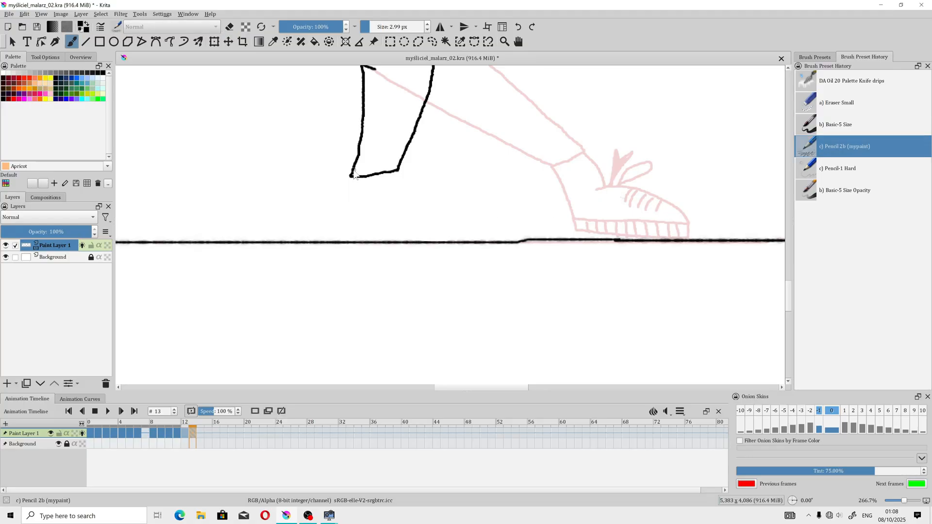
{"action": "mouse_move", "coordinate": [351, 177]}
{"action": "left_mouse_down"}
{"action": "mouse_move", "coordinate": [333, 240]}
{"action": "mouse_move", "coordinate": [474, 243]}
{"action": "mouse_move", "coordinate": [450, 215]}
{"action": "mouse_move", "coordinate": [391, 210]}
{"action": "mouse_move", "coordinate": [396, 170]}
{"action": "left_mouse_up"}
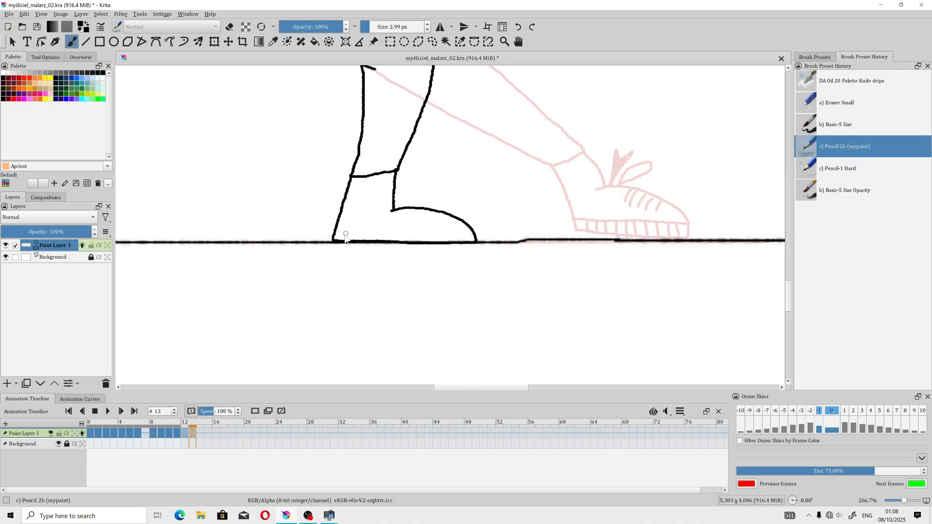
{"action": "left_click_drag", "start_coordinate": [333, 233], "coordinate": [462, 231]}
Add the laces, a bow and vertical sole ridges to the front shoe, undoing the misplaced strokes.
{"action": "mouse_move", "coordinate": [400, 212]}
{"action": "left_mouse_down"}
{"action": "mouse_move", "coordinate": [408, 172]}
{"action": "mouse_move", "coordinate": [407, 186]}
{"action": "mouse_move", "coordinate": [418, 175]}
{"action": "mouse_move", "coordinate": [396, 211]}
{"action": "mouse_move", "coordinate": [408, 182]}
{"action": "mouse_move", "coordinate": [402, 198]}
{"action": "mouse_move", "coordinate": [429, 182]}
{"action": "mouse_move", "coordinate": [418, 217]}
{"action": "left_mouse_up"}
{"action": "key", "text": "ctrl+z"}
{"action": "mouse_move", "coordinate": [429, 210]}
{"action": "left_mouse_down"}
{"action": "mouse_move", "coordinate": [425, 218]}
{"action": "mouse_move", "coordinate": [445, 223]}
{"action": "left_mouse_up"}
{"action": "mouse_move", "coordinate": [345, 231]}
{"action": "left_mouse_down"}
{"action": "mouse_move", "coordinate": [344, 241]}
{"action": "mouse_move", "coordinate": [443, 241]}
{"action": "mouse_move", "coordinate": [451, 251]}
{"action": "left_mouse_up"}
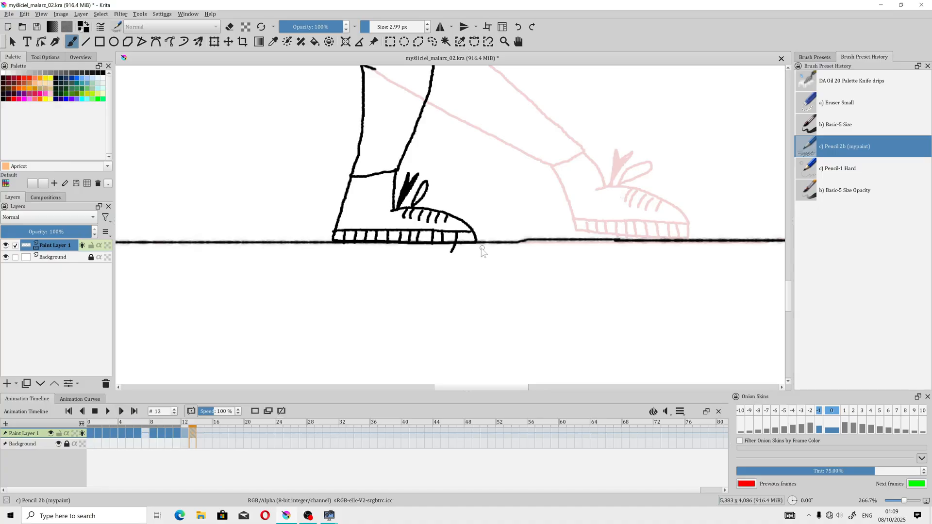
{"action": "key", "text": "ctrl+z"}
{"action": "mouse_move", "coordinate": [464, 231]}
{"action": "left_mouse_down"}
{"action": "mouse_move", "coordinate": [464, 242]}
{"action": "mouse_move", "coordinate": [554, 306]}
{"action": "mouse_move", "coordinate": [550, 328]}
{"action": "left_mouse_up"}
Draw the back leg from the hip down to its trouser cuff, angled closer to the body than the onion-skin leg.
{"action": "scroll", "coordinate": [431, 218], "scroll_direction": "down", "scroll_amount": 3}
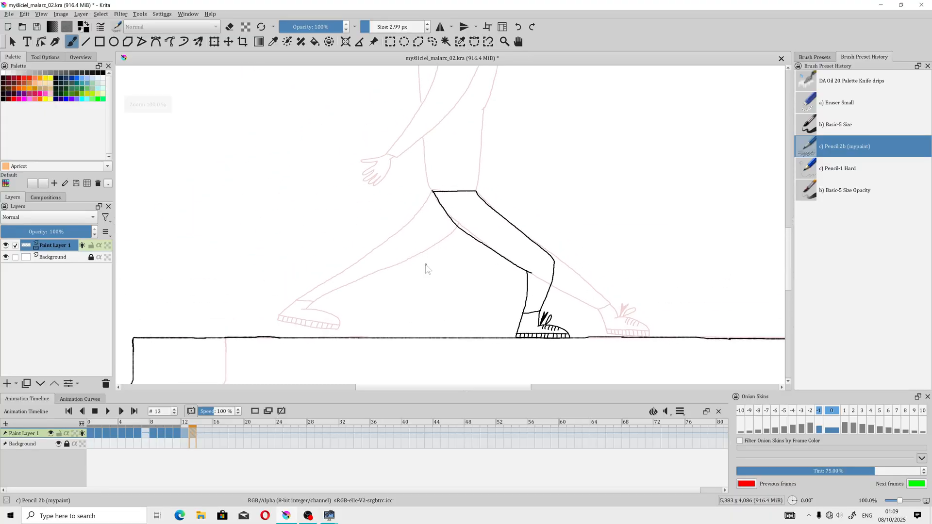
{"action": "scroll", "coordinate": [426, 267], "scroll_direction": "up", "scroll_amount": 2}
{"action": "scroll", "coordinate": [469, 208], "scroll_direction": "down", "scroll_amount": 1}
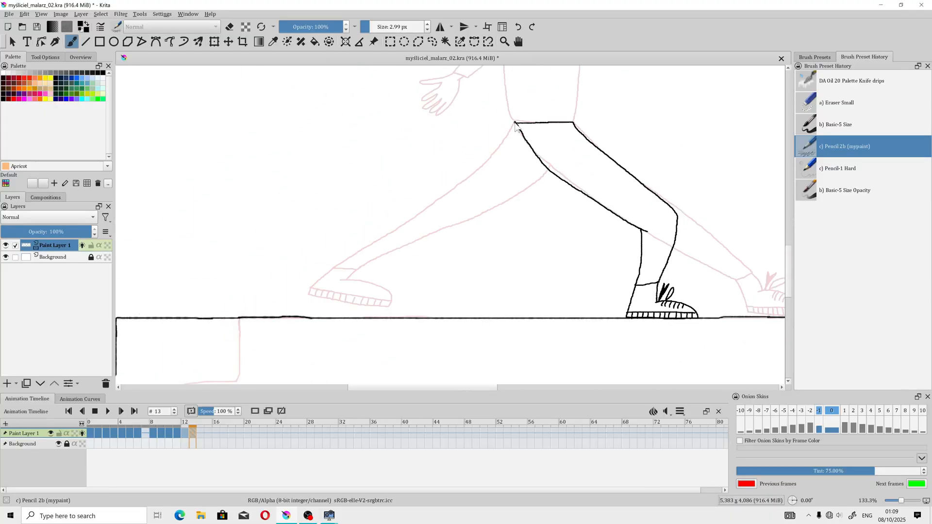
{"action": "mouse_move", "coordinate": [512, 128]}
{"action": "left_mouse_down"}
{"action": "mouse_move", "coordinate": [492, 169]}
{"action": "mouse_move", "coordinate": [405, 275]}
{"action": "mouse_move", "coordinate": [426, 276]}
{"action": "mouse_move", "coordinate": [548, 165]}
{"action": "left_mouse_up"}
Outline the back shoe resting flat on the platform, redrawing it after undoing the first attempt.
{"action": "scroll", "coordinate": [429, 276], "scroll_direction": "up", "scroll_amount": 2}
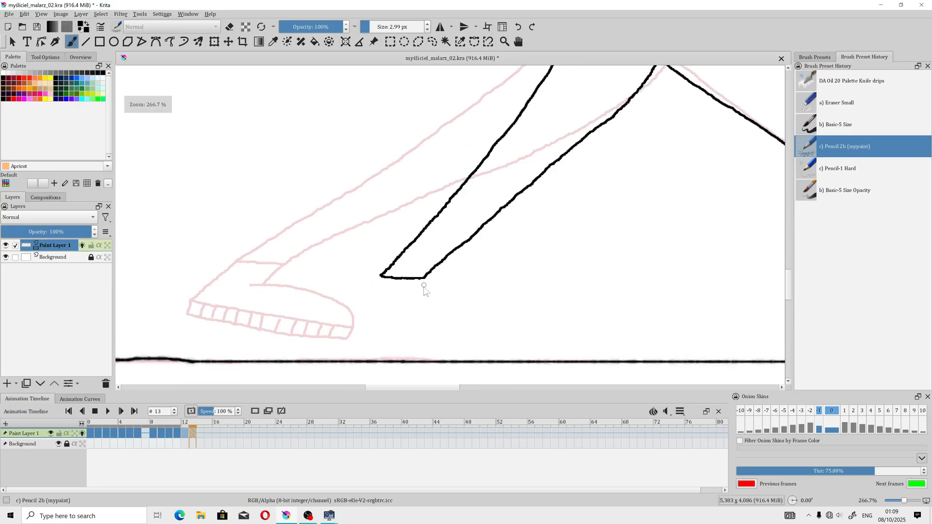
{"action": "mouse_move", "coordinate": [424, 284]}
{"action": "left_mouse_down"}
{"action": "mouse_move", "coordinate": [409, 208]}
{"action": "mouse_move", "coordinate": [326, 220]}
{"action": "mouse_move", "coordinate": [276, 244]}
{"action": "mouse_move", "coordinate": [258, 301]}
{"action": "left_mouse_up"}
{"action": "key", "text": "ctrl+z"}
{"action": "mouse_move", "coordinate": [289, 216]}
{"action": "left_mouse_down"}
{"action": "mouse_move", "coordinate": [253, 295]}
{"action": "mouse_move", "coordinate": [411, 299]}
{"action": "mouse_move", "coordinate": [357, 269]}
{"action": "mouse_move", "coordinate": [306, 269]}
{"action": "mouse_move", "coordinate": [332, 219]}
{"action": "left_mouse_up"}
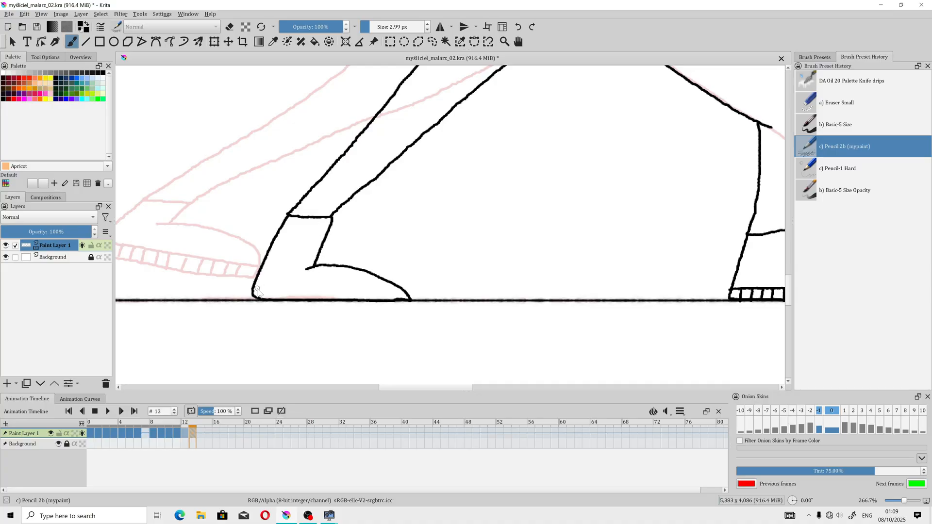
Add the sole line, vertical sole ridges, laces and bow to the back shoe, undoing the misplaced stroke.
{"action": "left_click_drag", "start_coordinate": [257, 290], "coordinate": [402, 296]}
{"action": "mouse_move", "coordinate": [262, 289]}
{"action": "left_mouse_down"}
{"action": "mouse_move", "coordinate": [263, 300]}
{"action": "mouse_move", "coordinate": [381, 301]}
{"action": "left_mouse_up"}
{"action": "left_click_drag", "start_coordinate": [393, 290], "coordinate": [394, 301]}
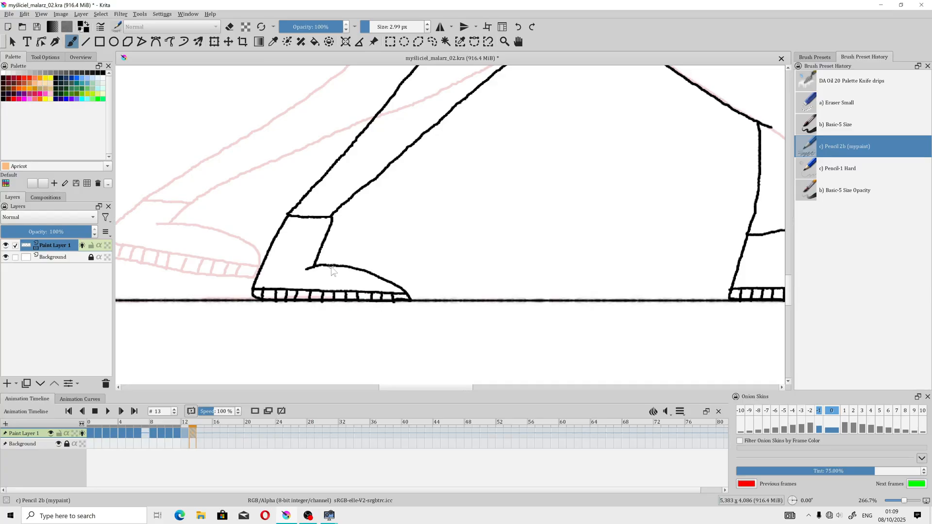
{"action": "mouse_move", "coordinate": [328, 264]}
{"action": "left_mouse_down"}
{"action": "mouse_move", "coordinate": [337, 234]}
{"action": "mouse_move", "coordinate": [337, 244]}
{"action": "mouse_move", "coordinate": [344, 237]}
{"action": "mouse_move", "coordinate": [330, 266]}
{"action": "mouse_move", "coordinate": [338, 241]}
{"action": "mouse_move", "coordinate": [334, 254]}
{"action": "mouse_move", "coordinate": [361, 242]}
{"action": "mouse_move", "coordinate": [335, 265]}
{"action": "mouse_move", "coordinate": [360, 241]}
{"action": "mouse_move", "coordinate": [339, 265]}
{"action": "mouse_move", "coordinate": [343, 276]}
{"action": "mouse_move", "coordinate": [366, 283]}
{"action": "left_mouse_up"}
{"action": "key", "text": "ctrl+z"}
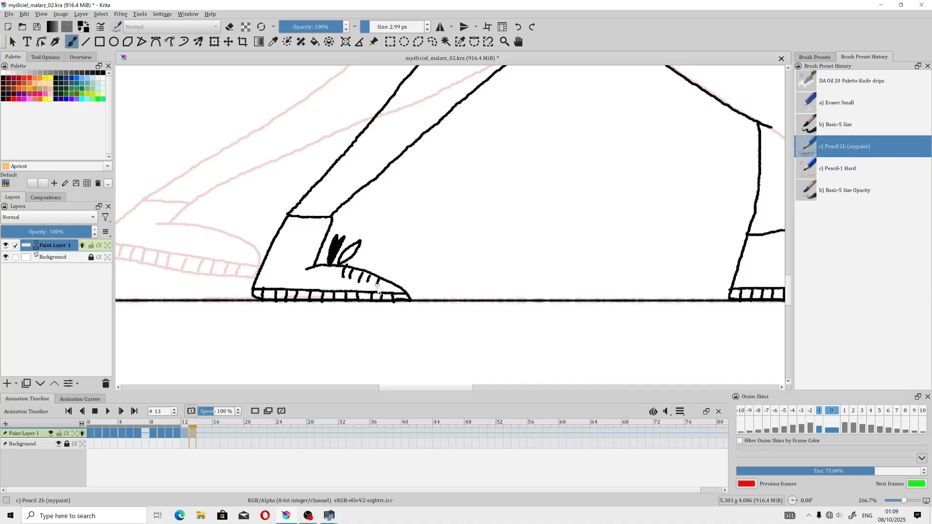
Compare the new legs on frame 13 with frame 12, and return to frame 0 of Paint Layer 1.
{"action": "scroll", "coordinate": [384, 271], "scroll_direction": "down", "scroll_amount": 4}
{"action": "left_click_drag", "start_coordinate": [501, 206], "coordinate": [438, 246]}
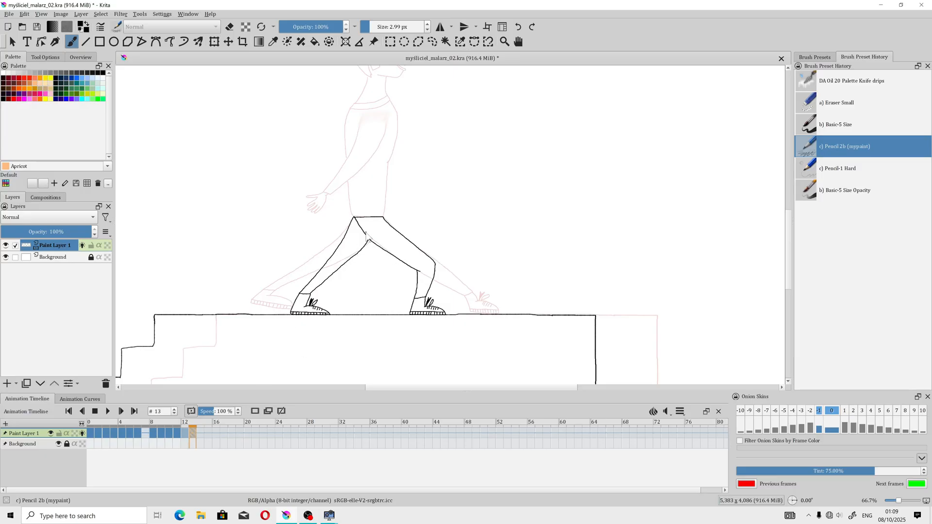
{"action": "left_click_drag", "start_coordinate": [281, 333], "coordinate": [328, 296]}
{"action": "scroll", "coordinate": [331, 324], "scroll_direction": "down", "scroll_amount": 1}
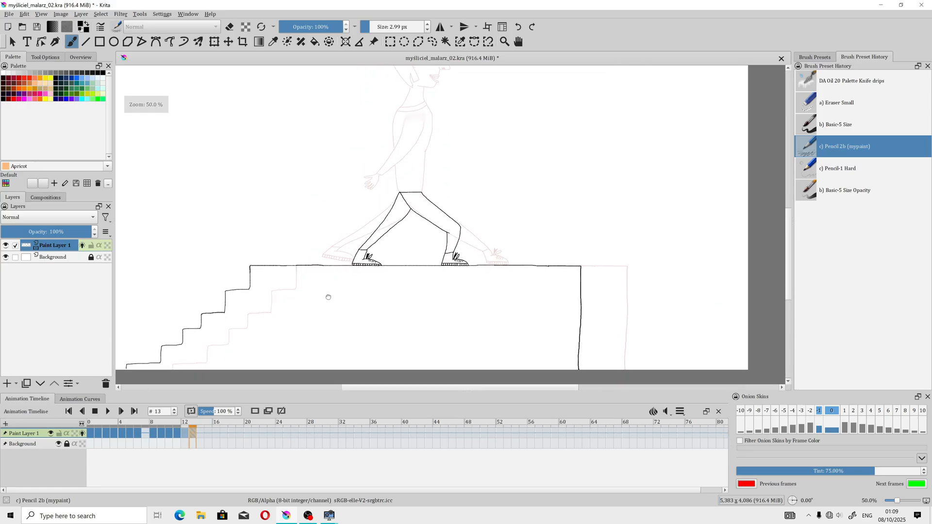
{"action": "left_click", "coordinate": [185, 434]}
{"action": "left_click", "coordinate": [196, 439]}
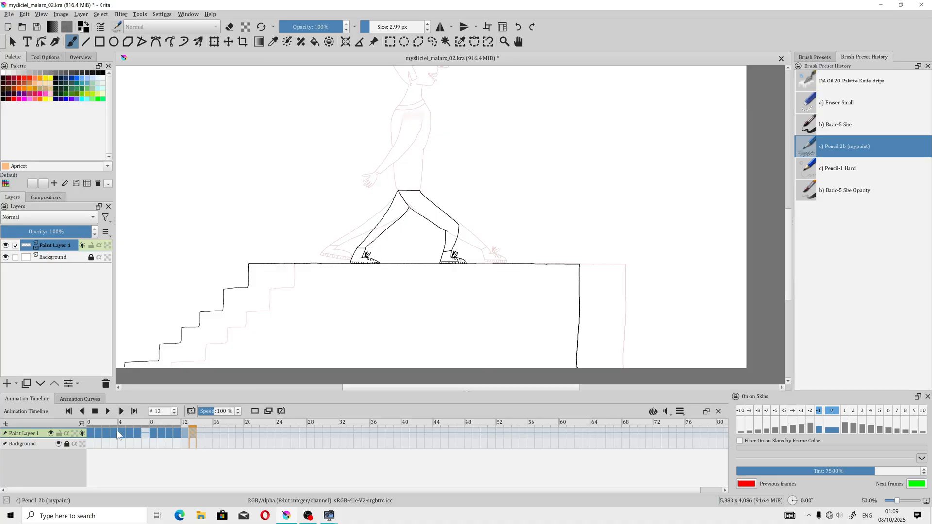
{"action": "left_click", "coordinate": [92, 434]}
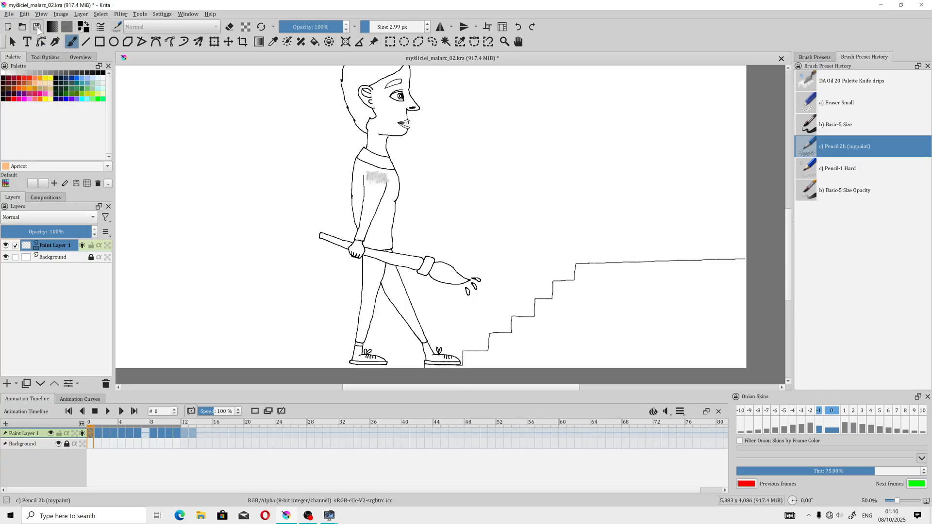
Save the current document, and save it again as myśliciel.kra, overwriting the existing file of that name.
{"action": "left_click", "coordinate": [37, 28]}
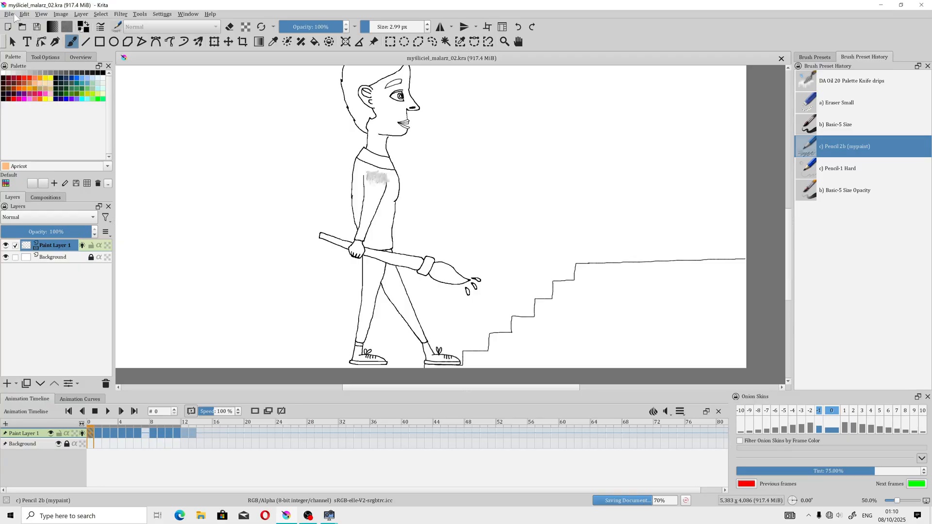
{"action": "left_click", "coordinate": [8, 14]}
{"action": "left_click", "coordinate": [19, 68]}
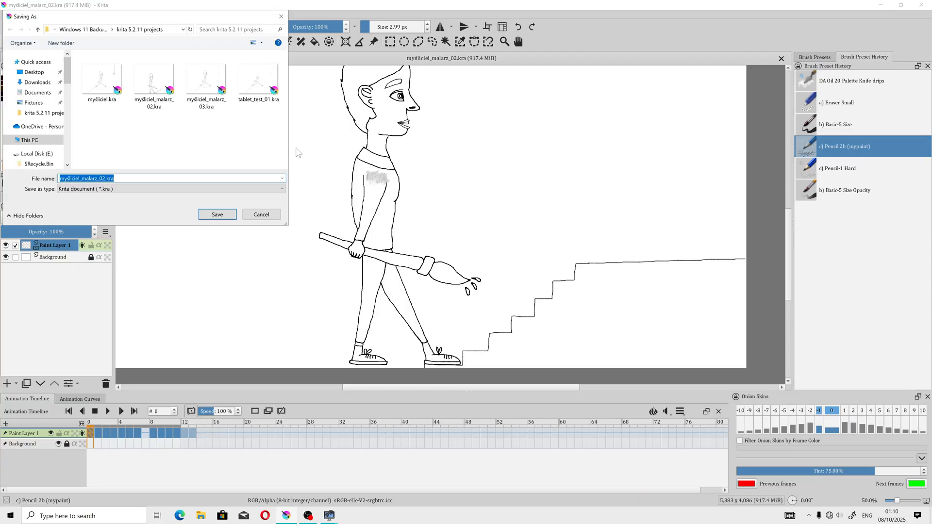
{"action": "left_click", "coordinate": [106, 77]}
{"action": "left_click", "coordinate": [213, 215]}
{"action": "left_click", "coordinate": [487, 259]}
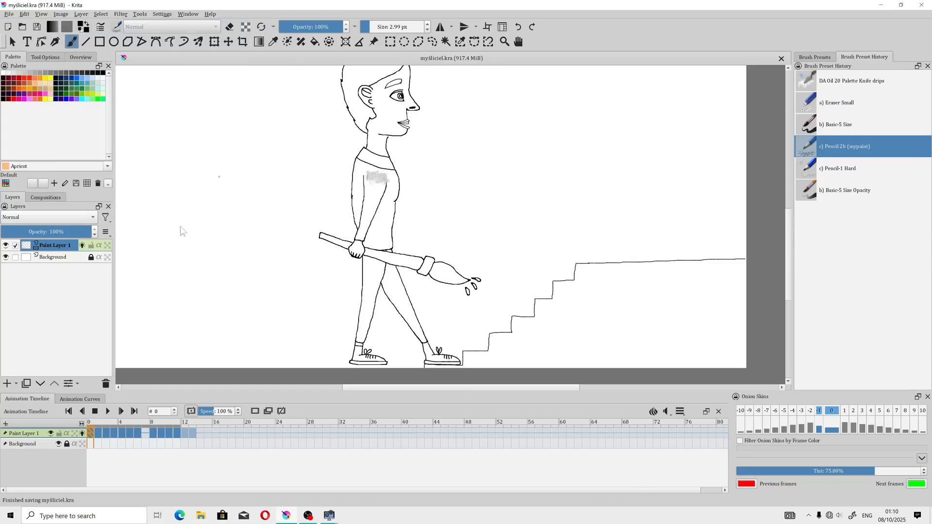
Play back the walk animation with the whole figure in view, and stop playback.
{"action": "scroll", "coordinate": [354, 278], "scroll_direction": "down", "scroll_amount": 2}
{"action": "scroll", "coordinate": [354, 278], "scroll_direction": "up", "scroll_amount": 1}
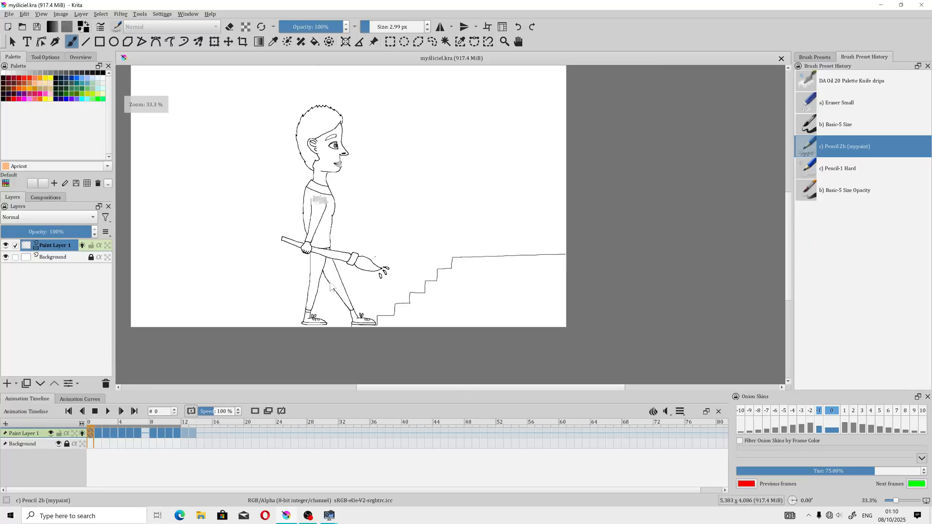
{"action": "left_click", "coordinate": [107, 411]}
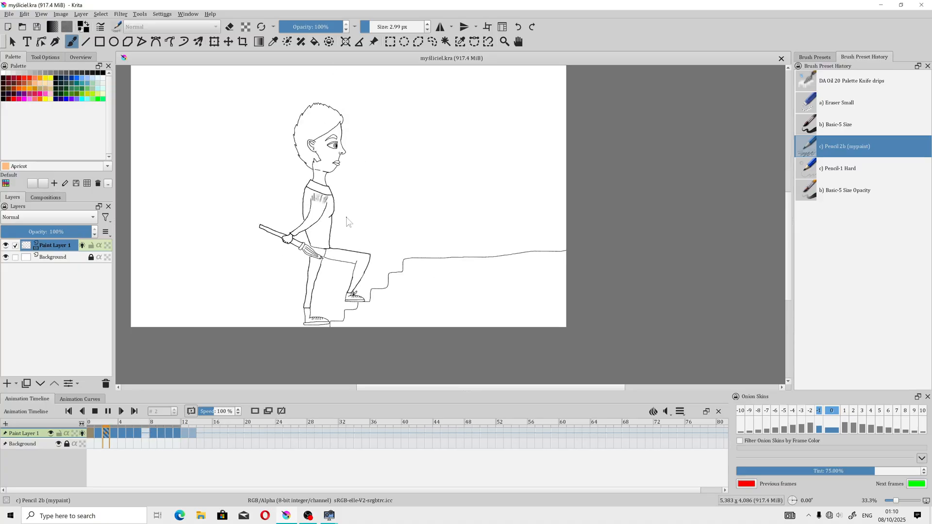
{"action": "left_click", "coordinate": [94, 411]}
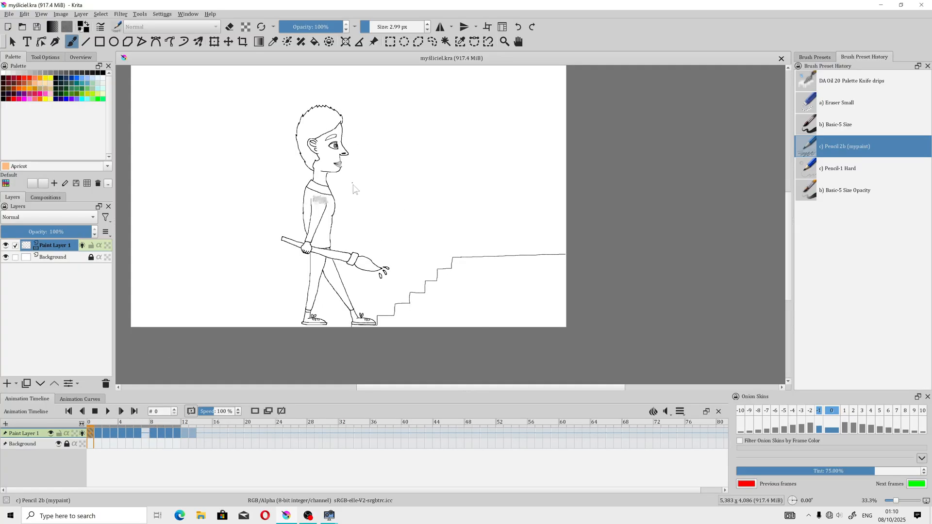
{"action": "scroll", "coordinate": [291, 233], "scroll_direction": "up", "scroll_amount": 3}
{"action": "scroll", "coordinate": [329, 173], "scroll_direction": "down", "scroll_amount": 2}
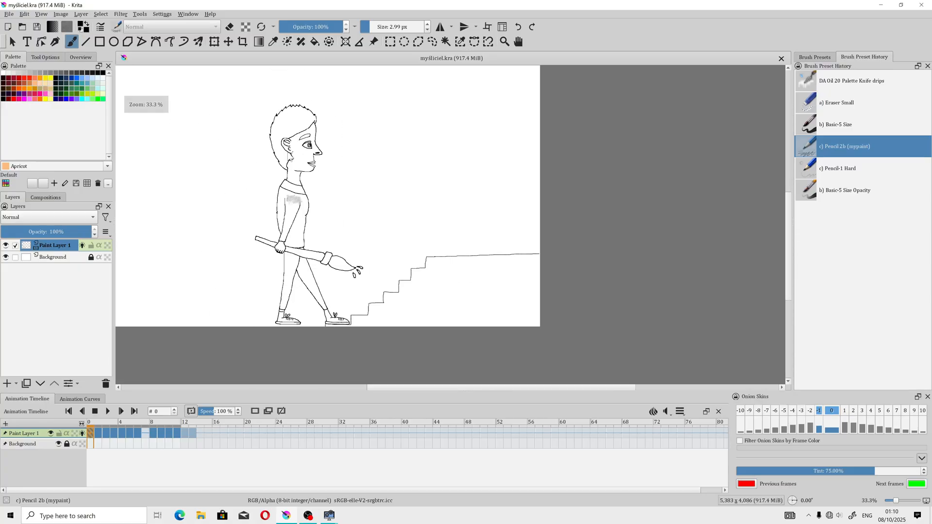
Open the Performance section of the Krita configuration.
{"action": "left_click", "coordinate": [164, 15]}
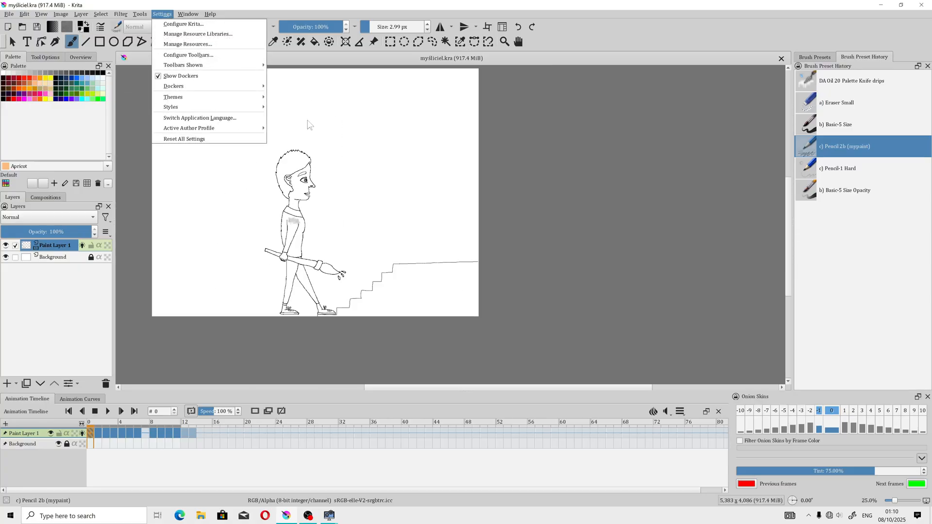
{"action": "left_click", "coordinate": [622, 28]}
{"action": "scroll", "coordinate": [306, 190], "scroll_direction": "up", "scroll_amount": 1}
{"action": "left_click_drag", "start_coordinate": [306, 190], "coordinate": [370, 183]}
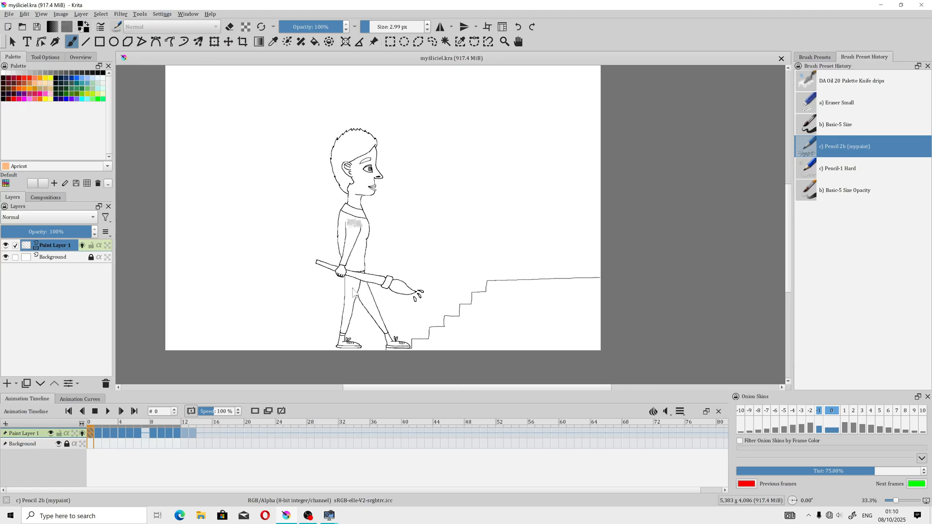
{"action": "left_click", "coordinate": [168, 14]}
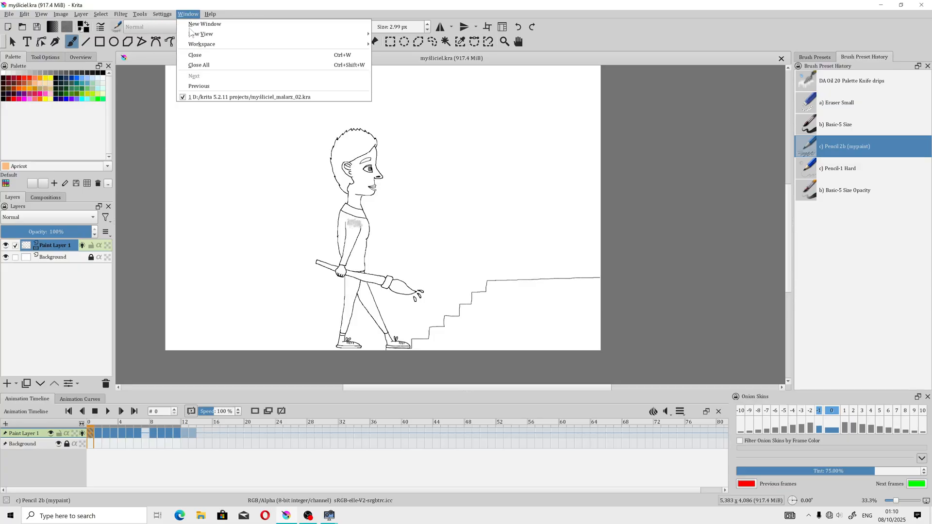
{"action": "left_click", "coordinate": [168, 23]}
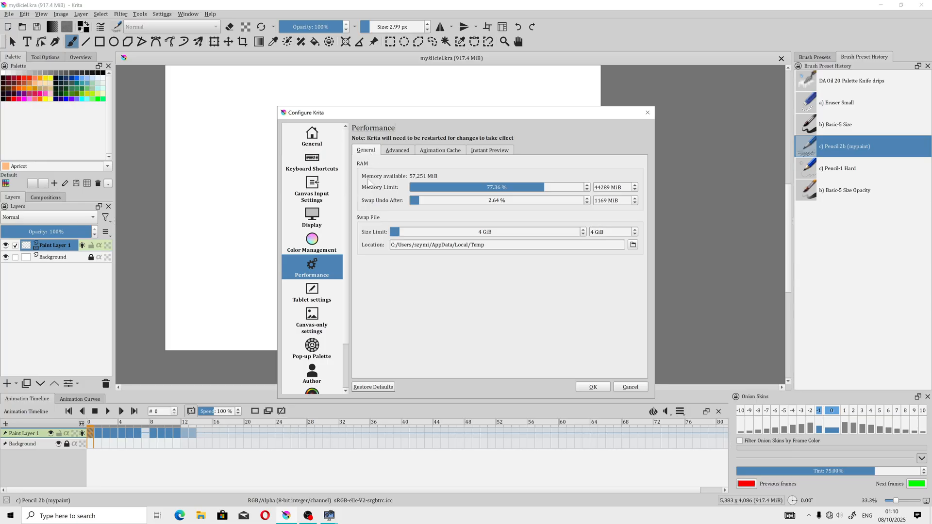
Switch to the System Information window, examine the computer's CPU, memory and GPU usage, and return to the Krita performance settings.
{"action": "left_click", "coordinate": [329, 516]}
{"action": "left_click", "coordinate": [356, 478]}
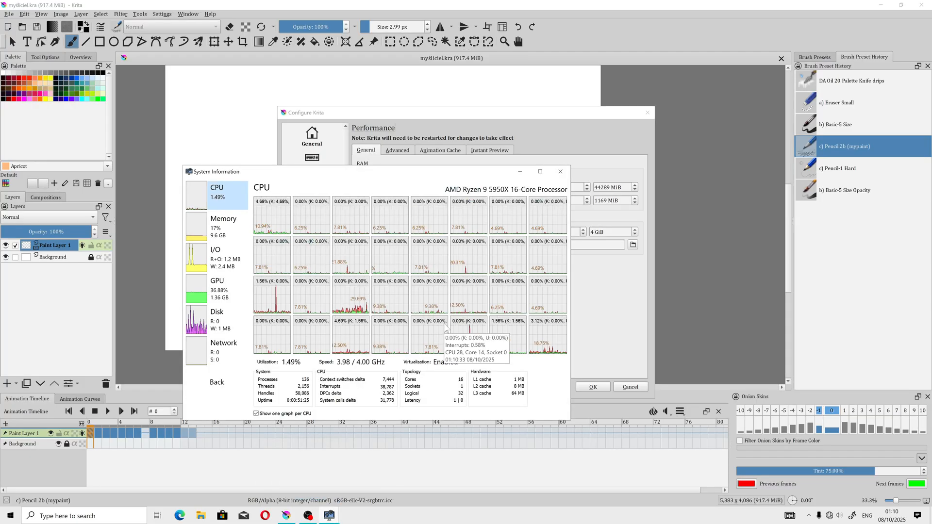
{"action": "left_click", "coordinate": [220, 225]}
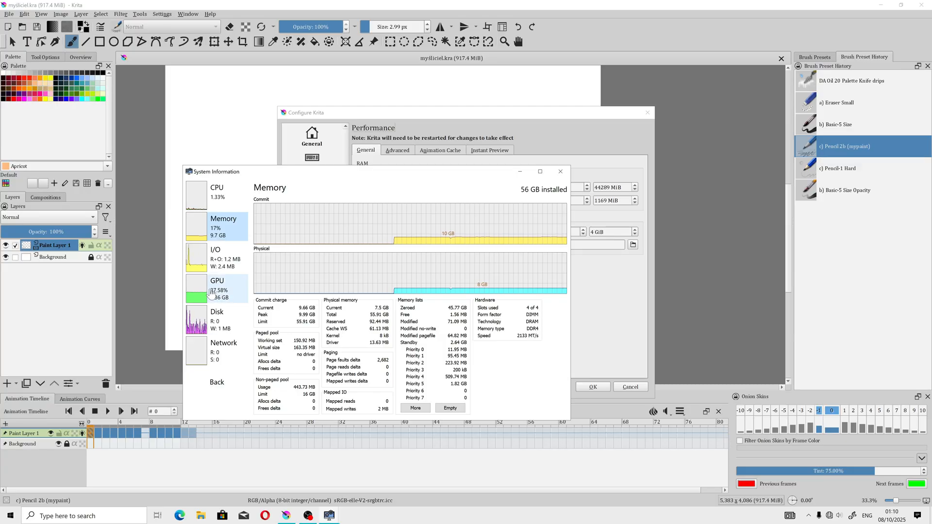
{"action": "left_click", "coordinate": [211, 293]}
{"action": "left_click", "coordinate": [215, 224]}
{"action": "left_click", "coordinate": [216, 194]}
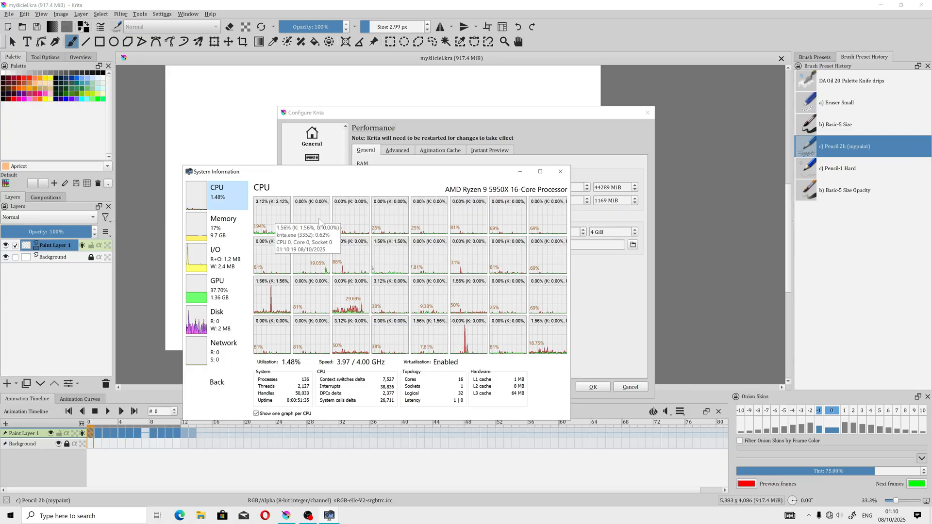
{"action": "left_click", "coordinate": [520, 171]}
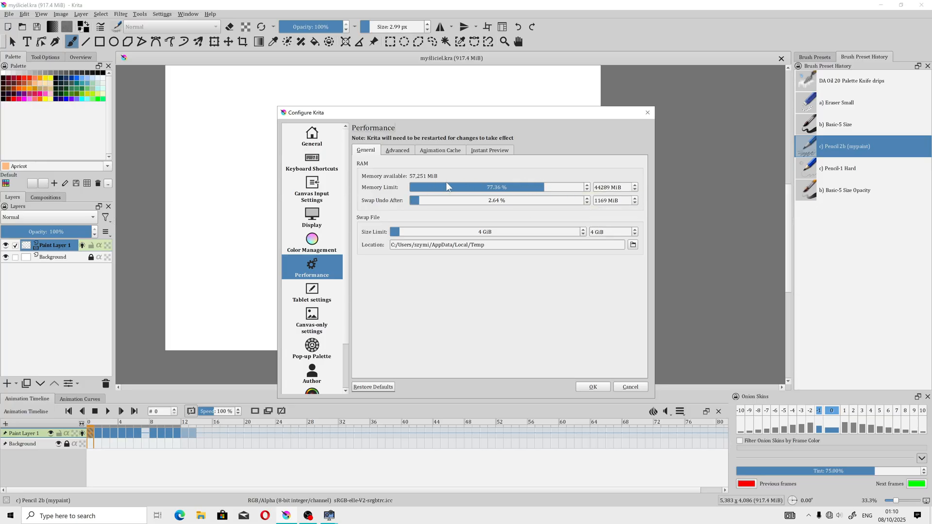
Review the advanced, animation cache and instant preview performance settings, accept them, and play the animation again briefly.
{"action": "left_click", "coordinate": [397, 150]}
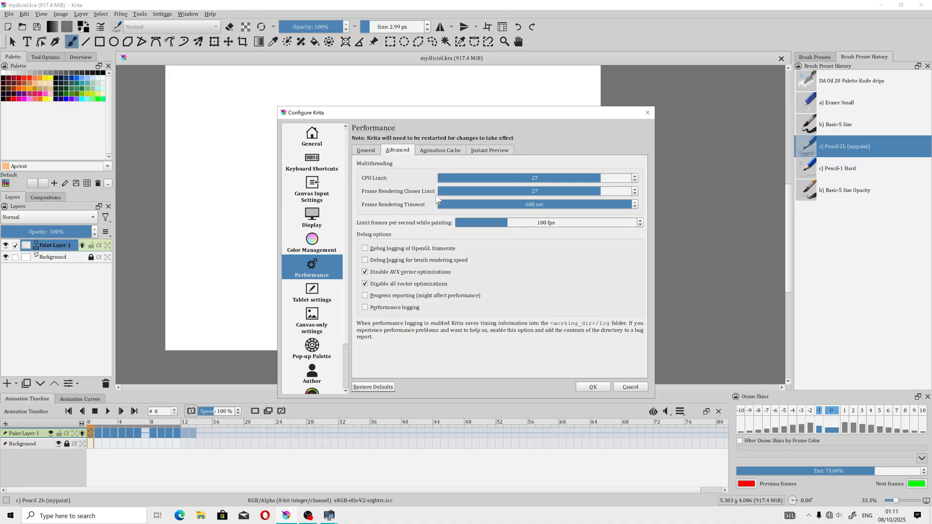
{"action": "mouse_move", "coordinate": [460, 192]}
{"action": "mouse_move", "coordinate": [493, 224]}
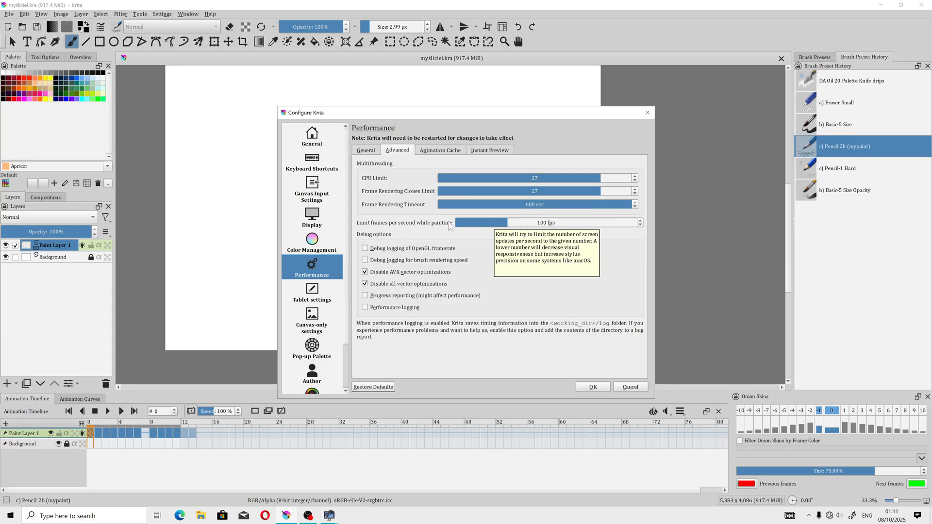
{"action": "left_click", "coordinate": [436, 151]}
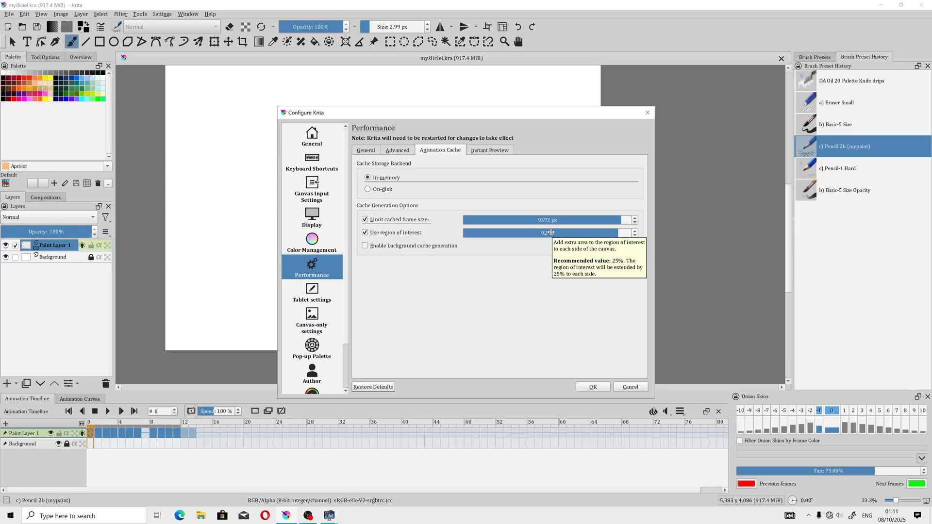
{"action": "left_click", "coordinate": [485, 151]}
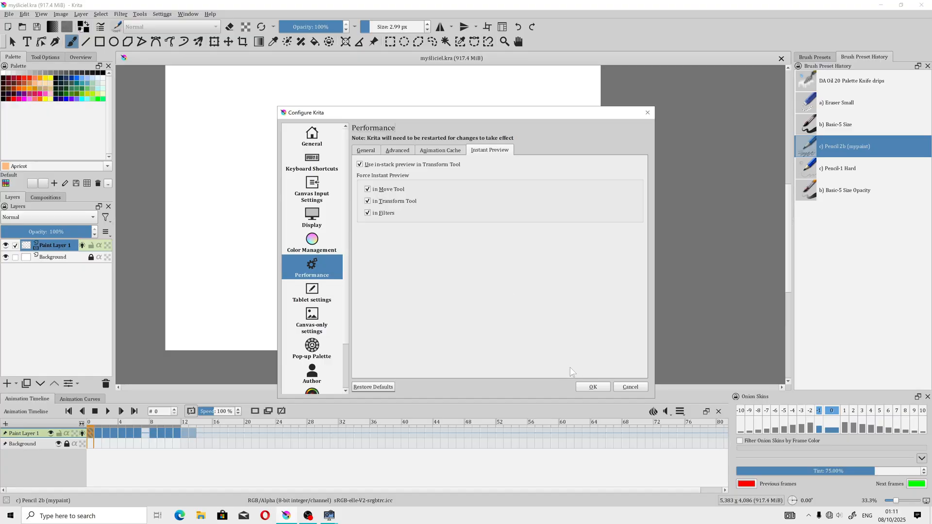
{"action": "left_click", "coordinate": [594, 385]}
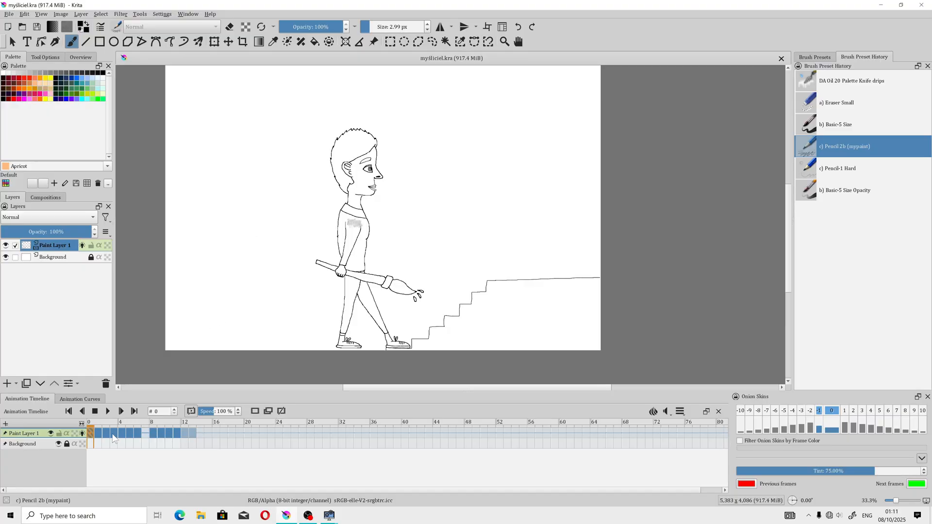
{"action": "left_click", "coordinate": [107, 412]}
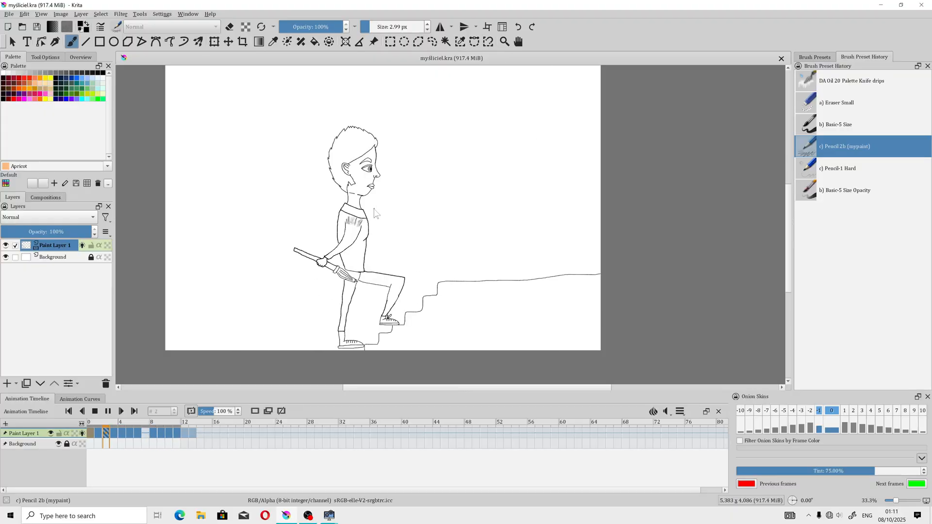
{"action": "left_click", "coordinate": [95, 411]}
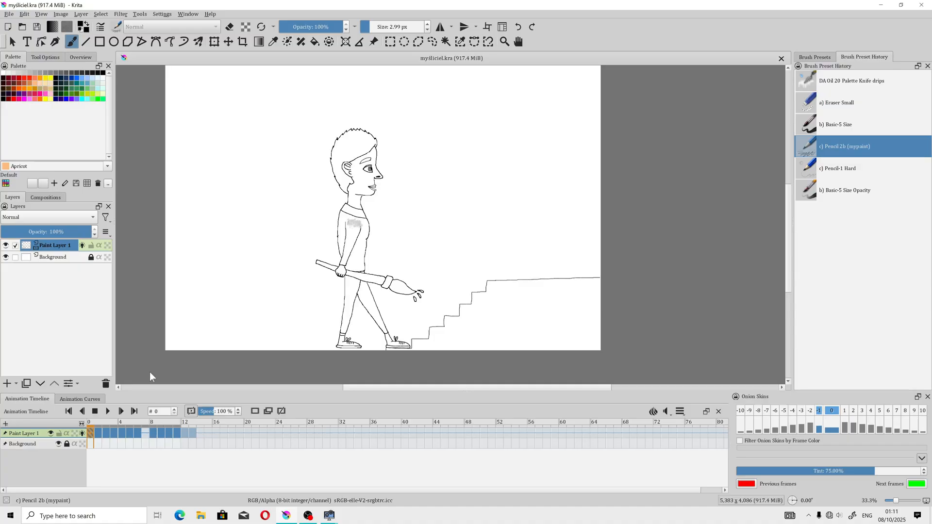
Save a copy of the document as Viewport_slow_playback.kra in the krita 5.2.11 projects folder.
{"action": "left_click", "coordinate": [9, 14]}
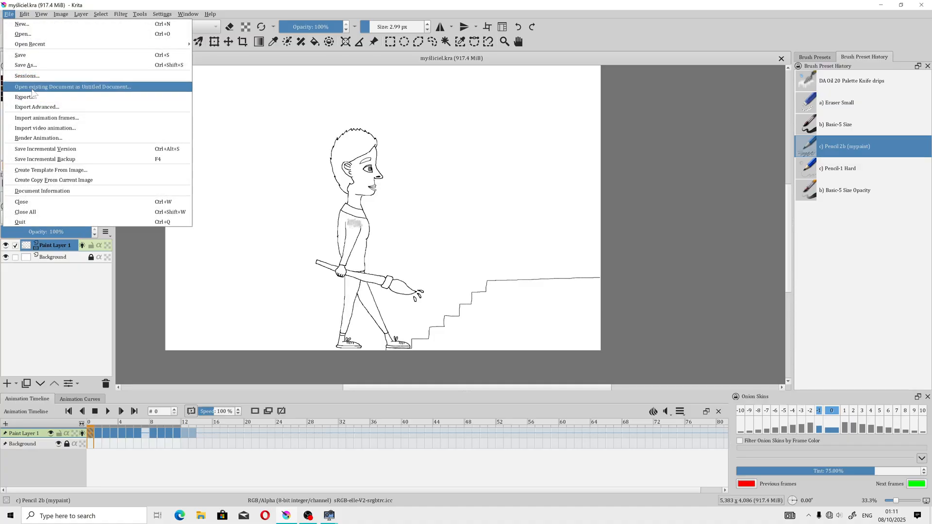
{"action": "left_click", "coordinate": [39, 67]}
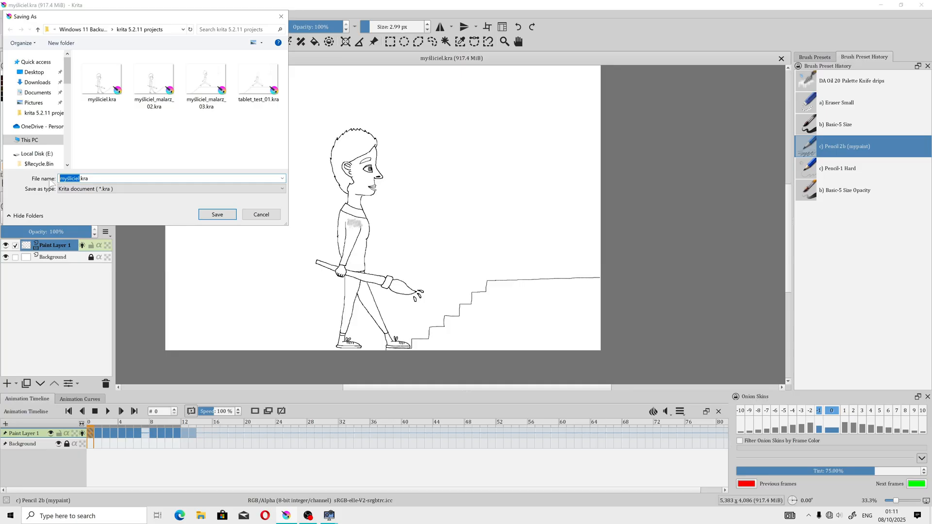
{"action": "type", "text": "Viewport_slow_playback"}
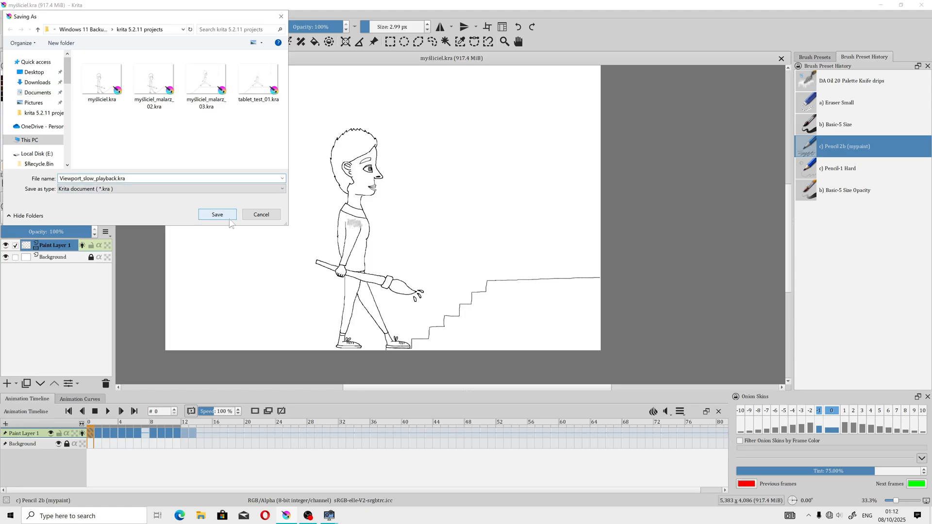
{"action": "left_click", "coordinate": [87, 30]}
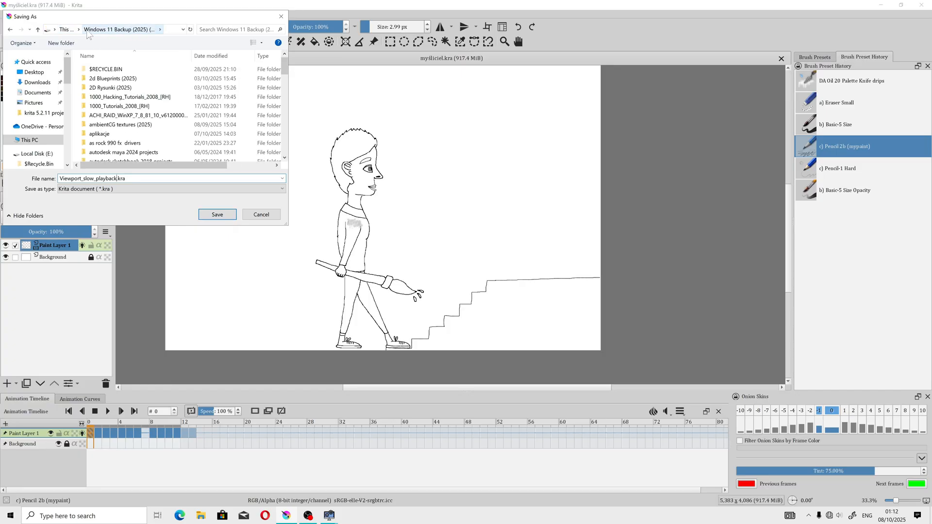
{"action": "left_click", "coordinate": [66, 30]}
{"action": "scroll", "coordinate": [242, 103], "scroll_direction": "down", "scroll_amount": 5}
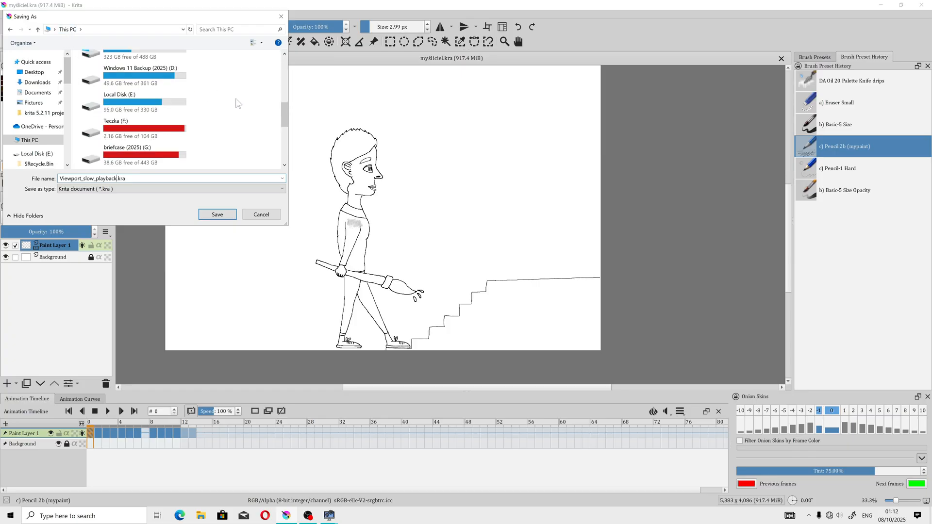
{"action": "double_click", "coordinate": [162, 85]}
{"action": "left_click", "coordinate": [211, 56]}
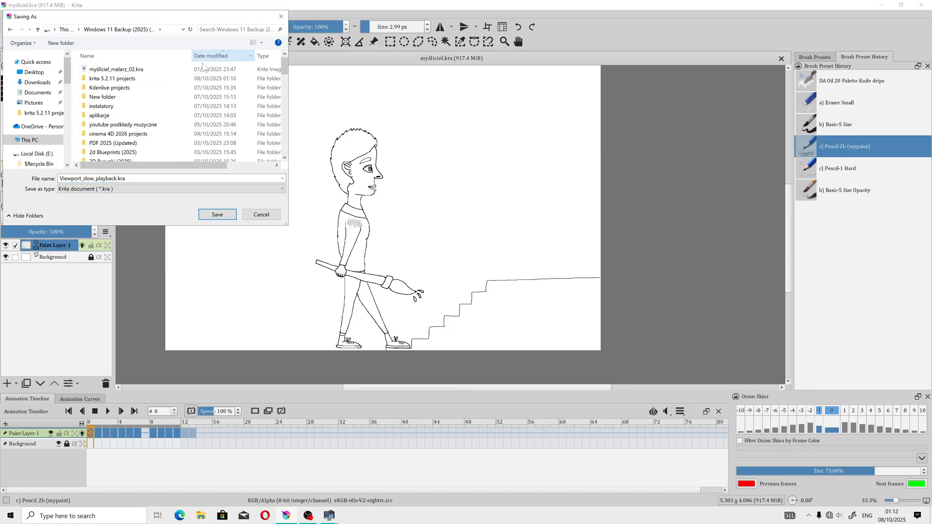
{"action": "double_click", "coordinate": [117, 78]}
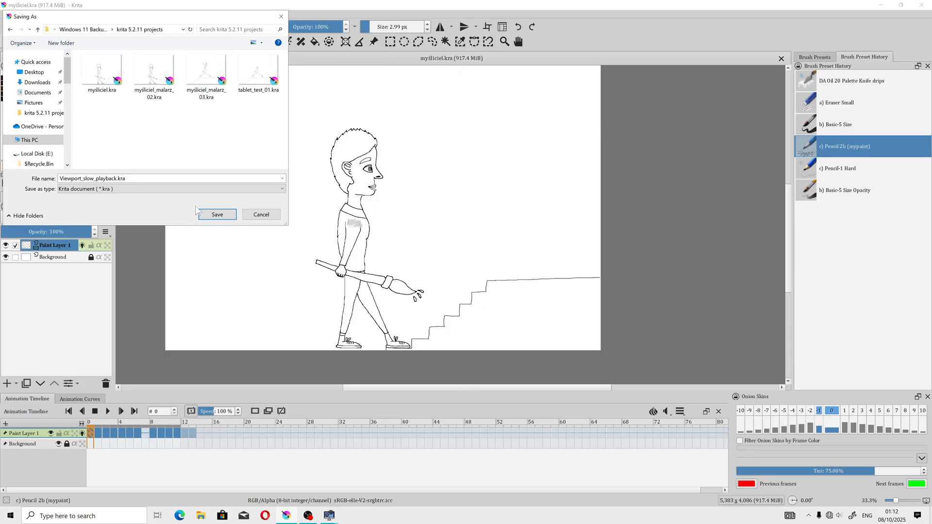
{"action": "left_click", "coordinate": [217, 215]}
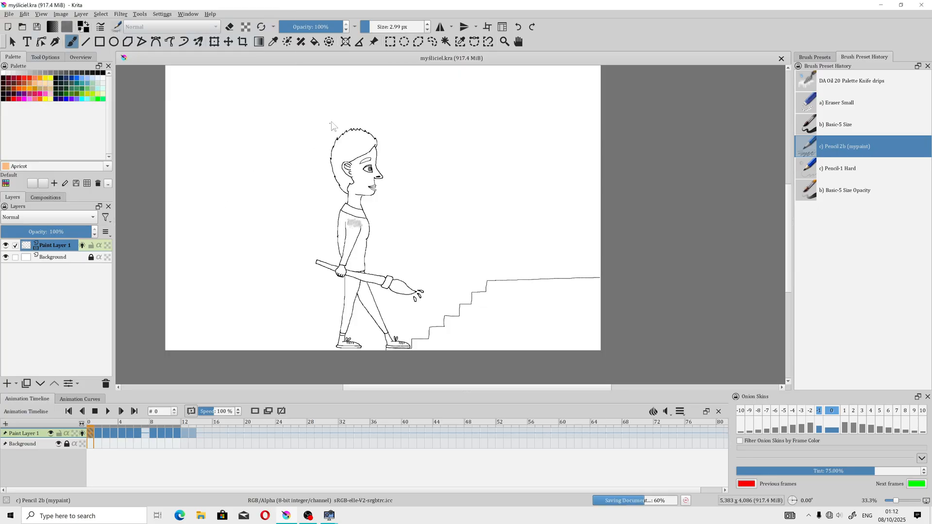
In Krita's animation cache settings, lower the cached frame size limit to 3293 px and the region of interest to 32 %, and accept.
{"action": "left_click", "coordinate": [168, 15]}
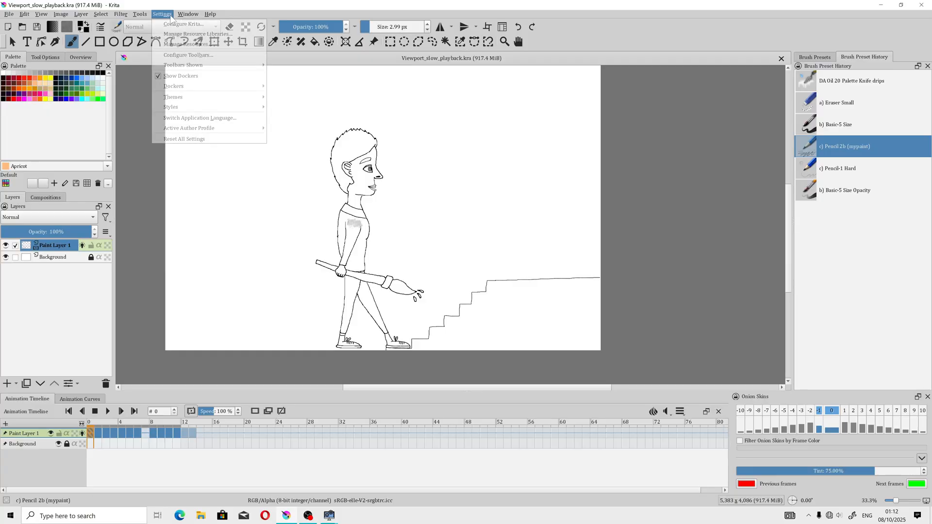
{"action": "left_click", "coordinate": [173, 23]}
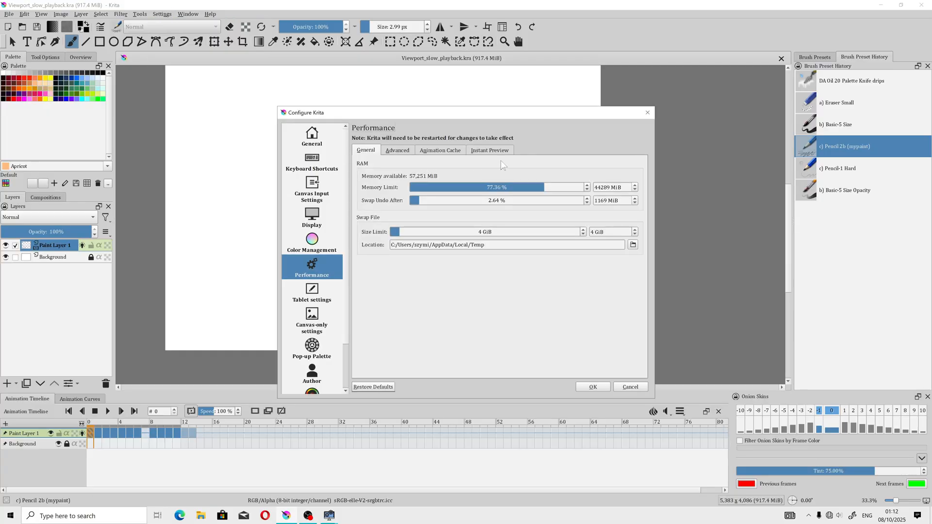
{"action": "left_click", "coordinate": [440, 151]}
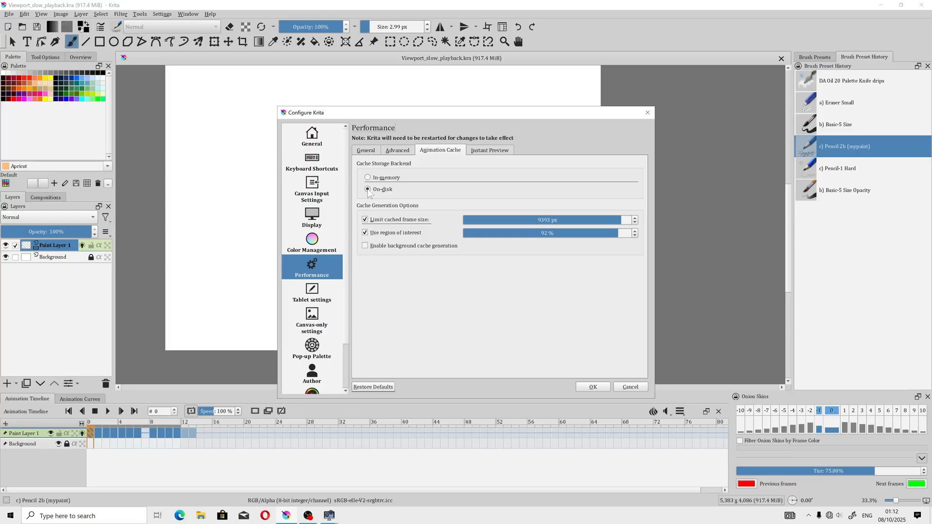
{"action": "left_click", "coordinate": [603, 219]}
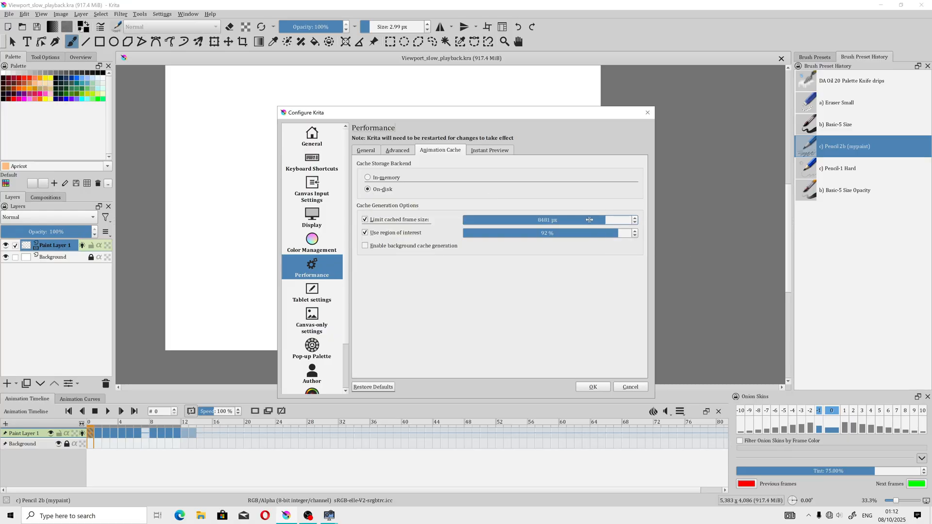
{"action": "left_click_drag", "start_coordinate": [589, 219], "coordinate": [544, 219]}
{"action": "left_click_drag", "start_coordinate": [607, 236], "coordinate": [517, 231]}
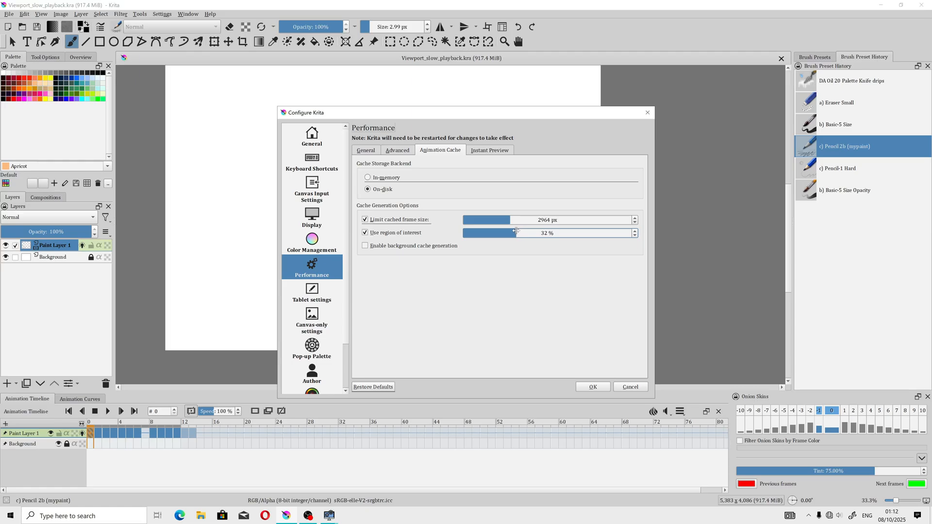
{"action": "left_click", "coordinate": [516, 220]}
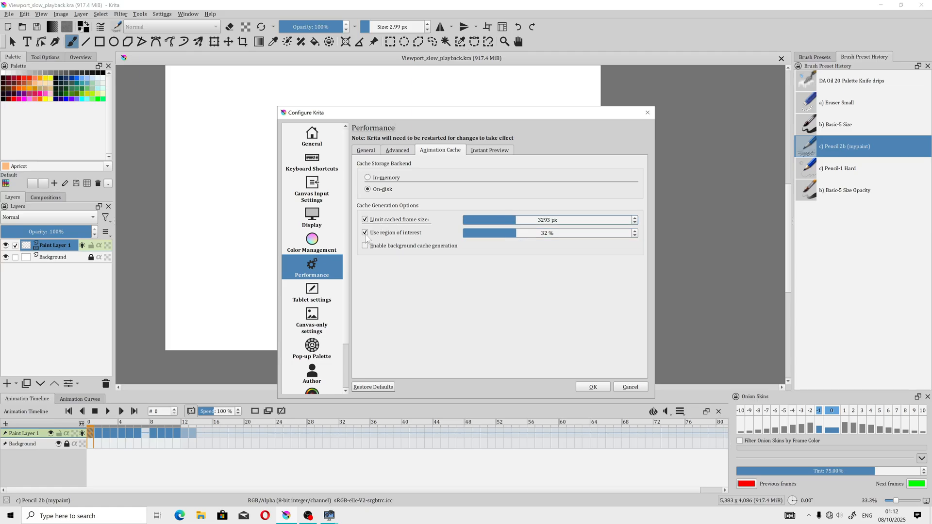
{"action": "left_click", "coordinate": [590, 386]}
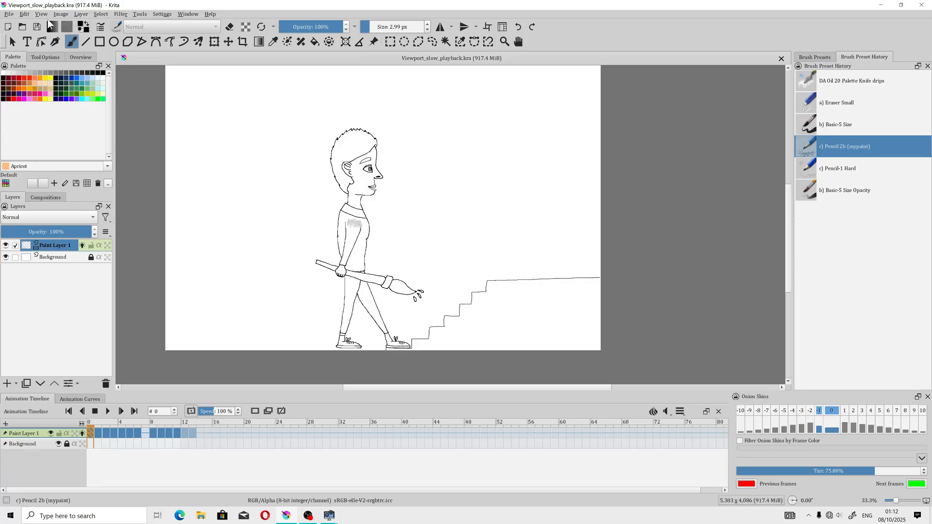
Create a new blank custom document of 2480 × 3508 px at 300 pixels/inch.
{"action": "left_click", "coordinate": [9, 14]}
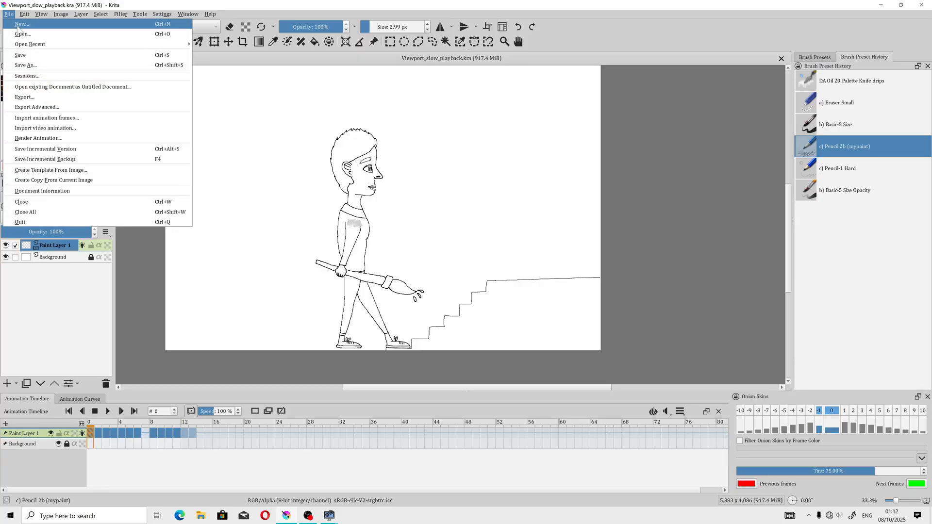
{"action": "left_click", "coordinate": [18, 25]}
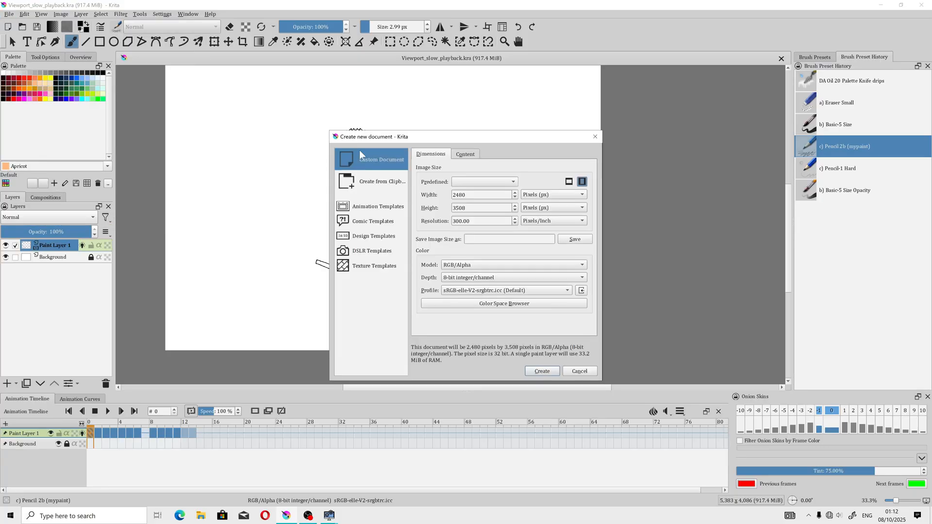
{"action": "left_click", "coordinate": [542, 371]}
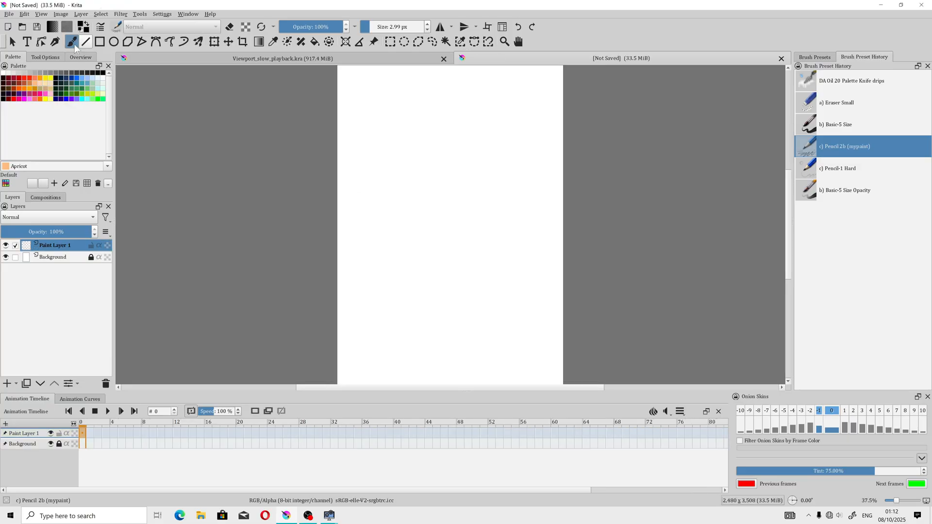
Start opening an existing image and browse to the krita 5.2.11 projects folder on the Windows 11 Backup (2025) (D:) drive.
{"action": "left_click", "coordinate": [9, 13]}
{"action": "left_click", "coordinate": [19, 35]}
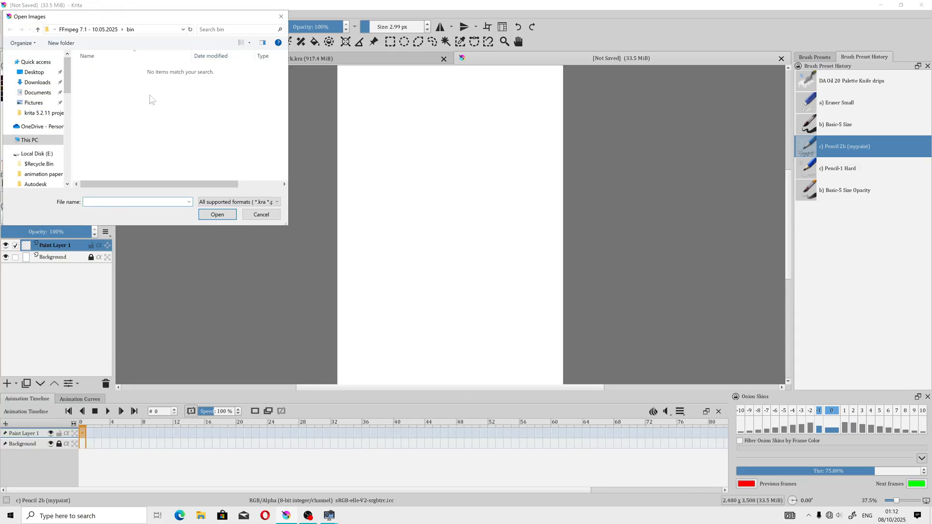
{"action": "left_click", "coordinate": [86, 30]}
{"action": "left_click", "coordinate": [68, 30]}
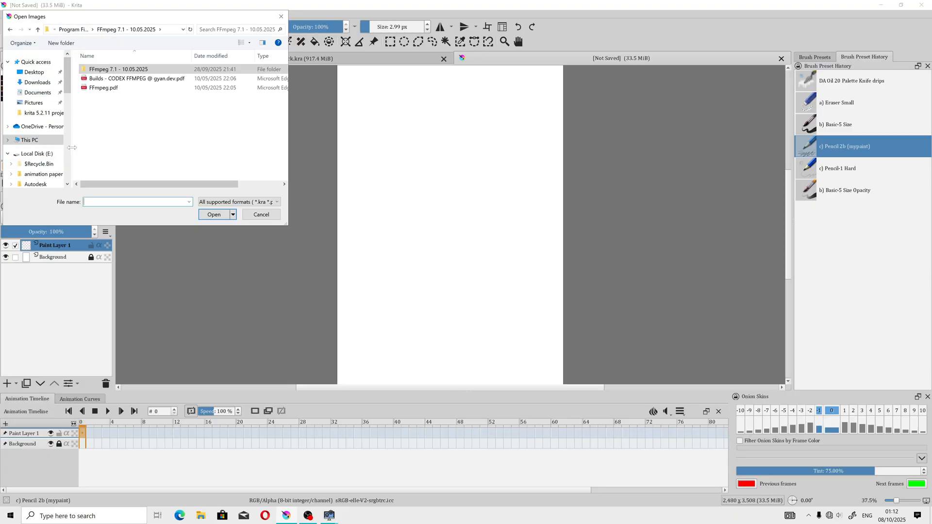
{"action": "left_click_drag", "start_coordinate": [67, 92], "coordinate": [63, 177]}
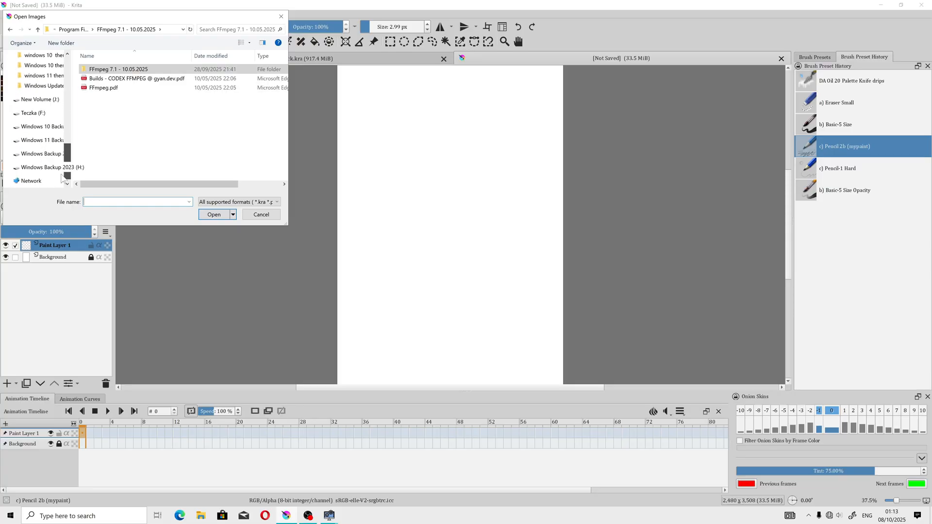
{"action": "left_click_drag", "start_coordinate": [73, 145], "coordinate": [151, 142]}
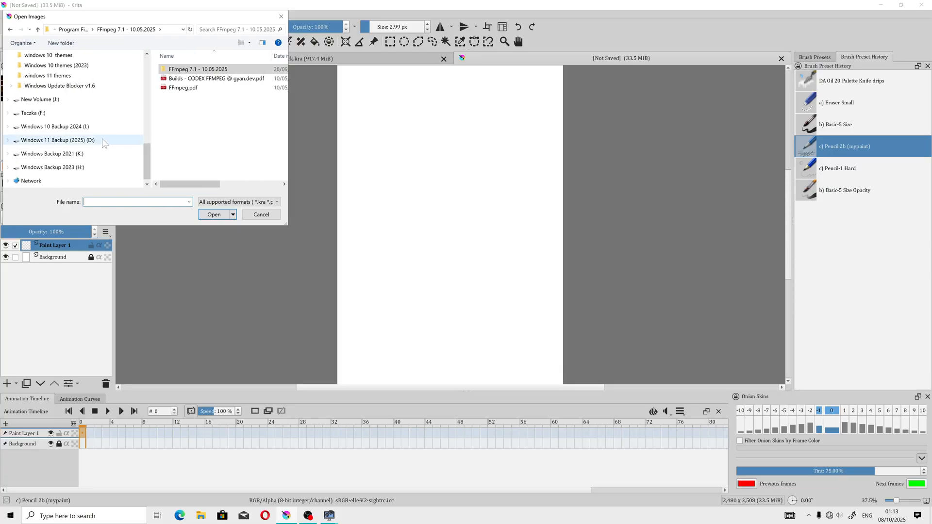
{"action": "left_click", "coordinate": [103, 142]}
{"action": "left_click_drag", "start_coordinate": [288, 79], "coordinate": [480, 87]}
{"action": "left_click", "coordinate": [291, 56]}
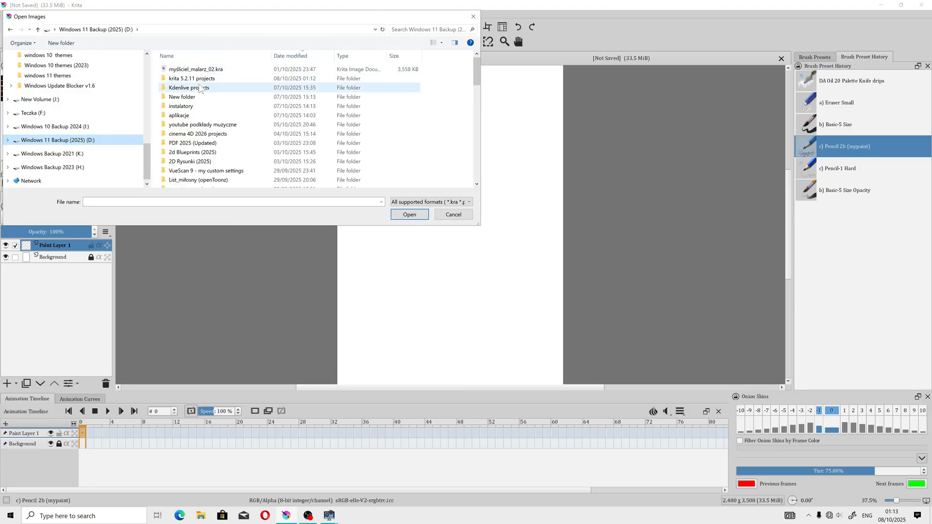
{"action": "double_click", "coordinate": [191, 78]}
Re-sort the files in the folder and open Viewport_slow_playback.kra.
{"action": "right_click", "coordinate": [285, 138]}
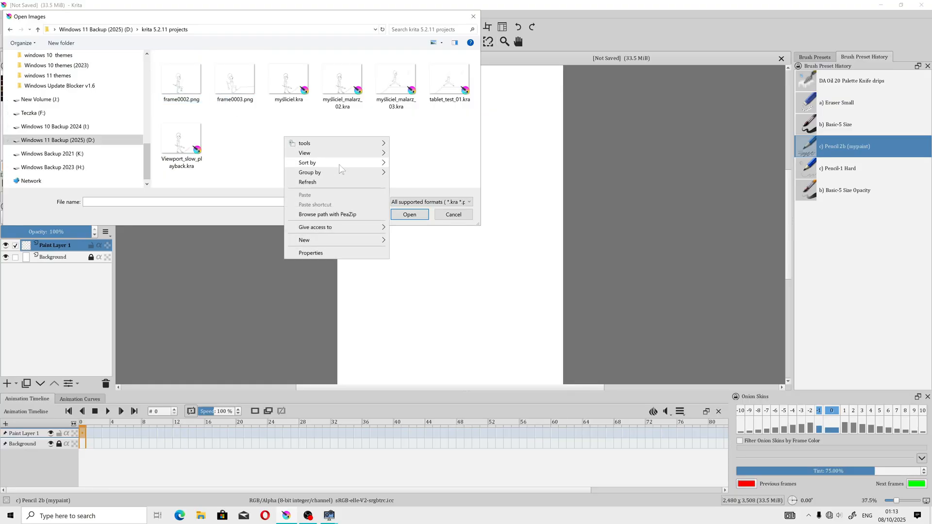
{"action": "mouse_move", "coordinate": [339, 164]}
{"action": "left_click", "coordinate": [408, 173]}
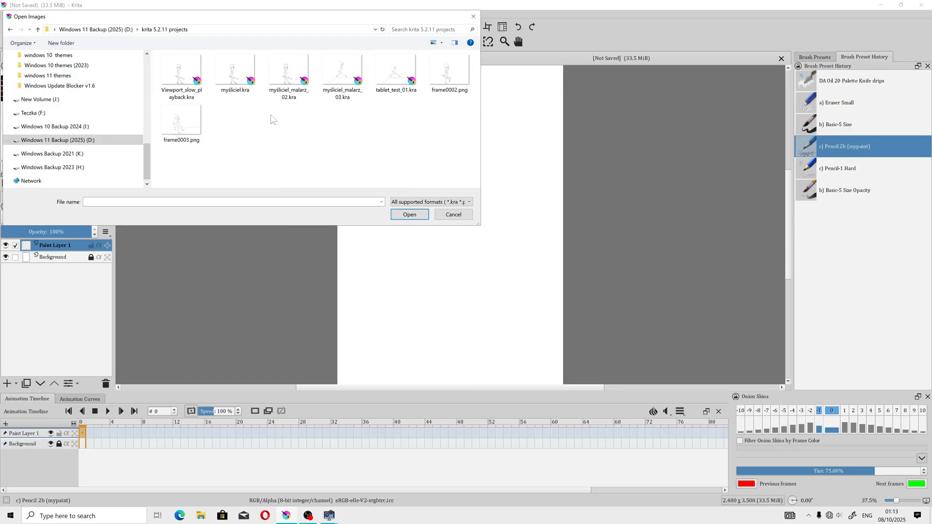
{"action": "left_click", "coordinate": [180, 73]}
{"action": "left_click", "coordinate": [409, 214]}
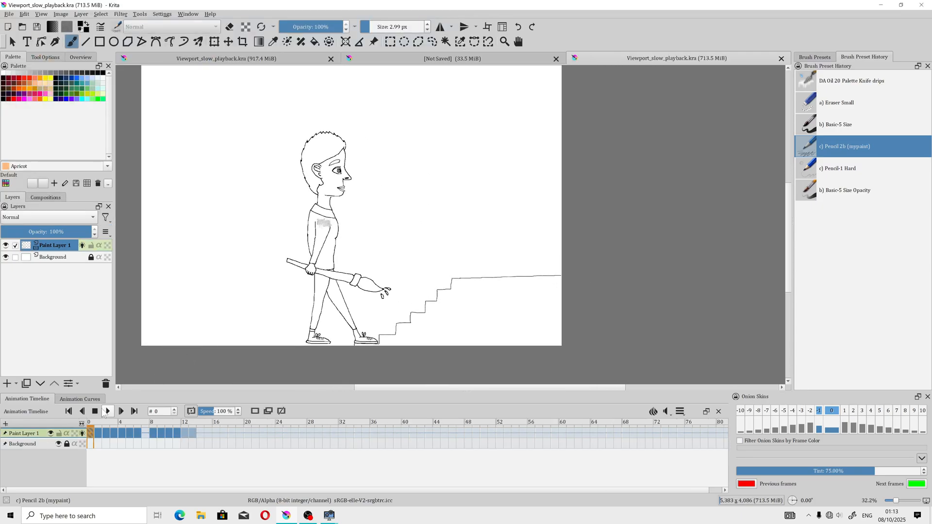
Play the reopened animation, stop it, and check individual frames of Paint Layer 1 on the timeline.
{"action": "left_click", "coordinate": [108, 412]}
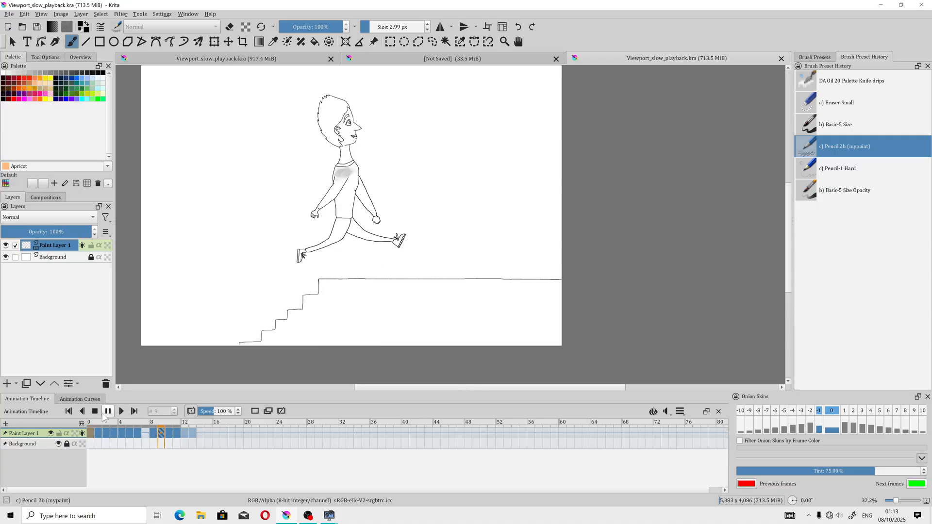
{"action": "left_click", "coordinate": [95, 411]}
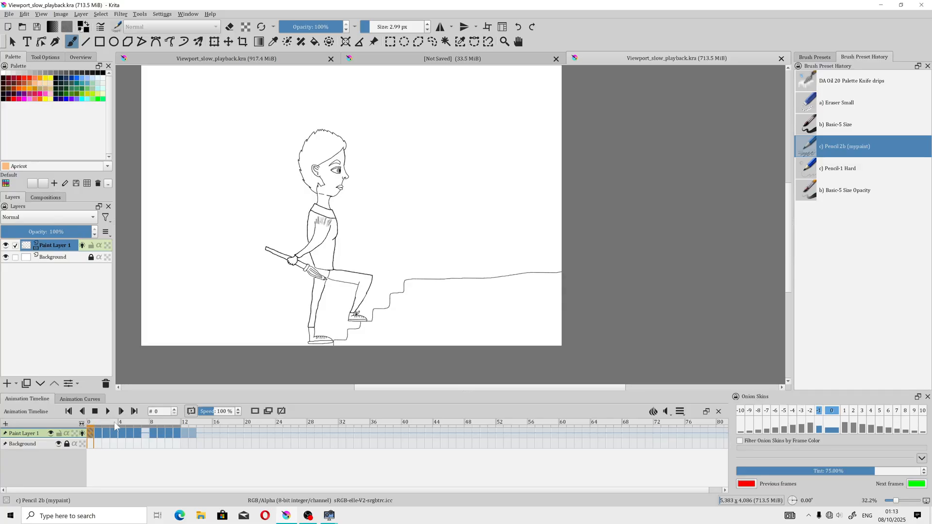
{"action": "left_click", "coordinate": [184, 432]}
{"action": "left_click", "coordinate": [160, 433]}
{"action": "left_click", "coordinate": [176, 433]}
{"action": "left_click", "coordinate": [161, 433]}
{"action": "scroll", "coordinate": [331, 265], "scroll_direction": "up", "scroll_amount": 2}
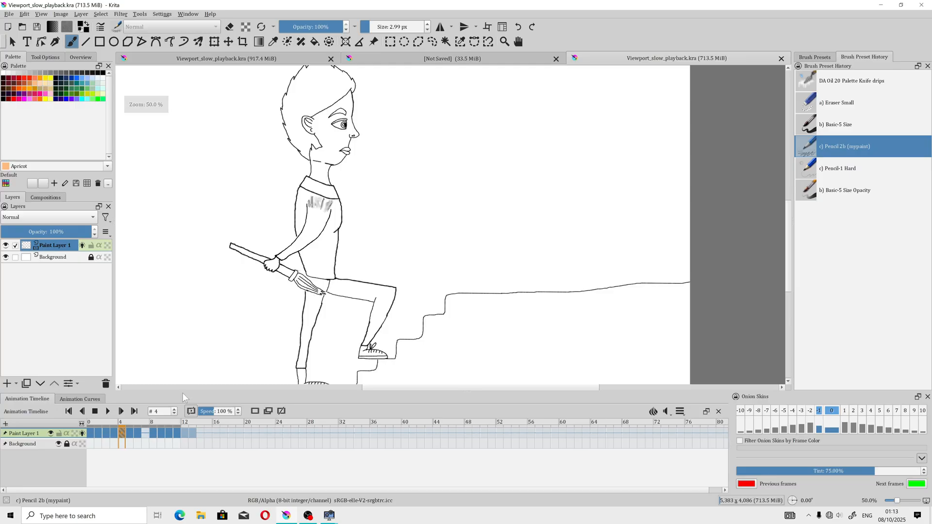
{"action": "left_click", "coordinate": [98, 434]}
{"action": "left_click", "coordinate": [114, 435]}
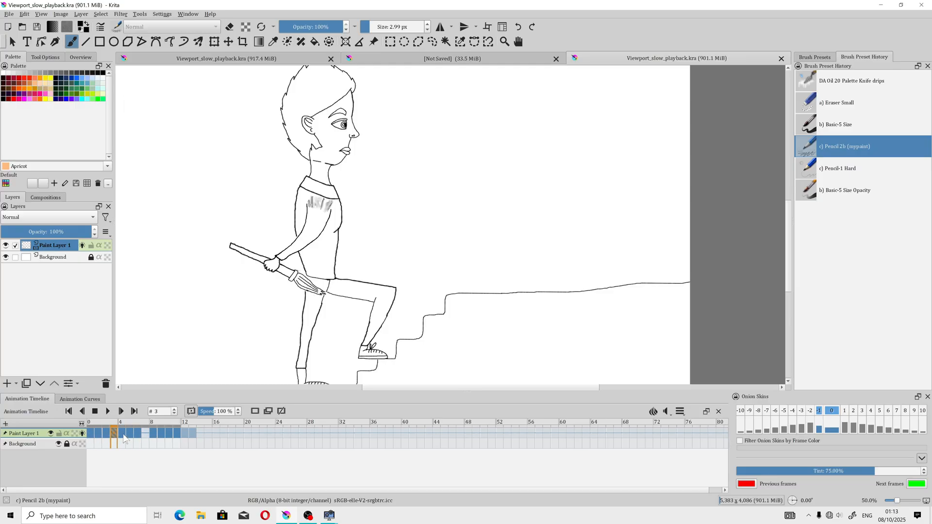
In the animation cache settings, raise the cached frame size limit to about 8709 px and the region of interest to about 85 %, and accept.
{"action": "left_click", "coordinate": [162, 14]}
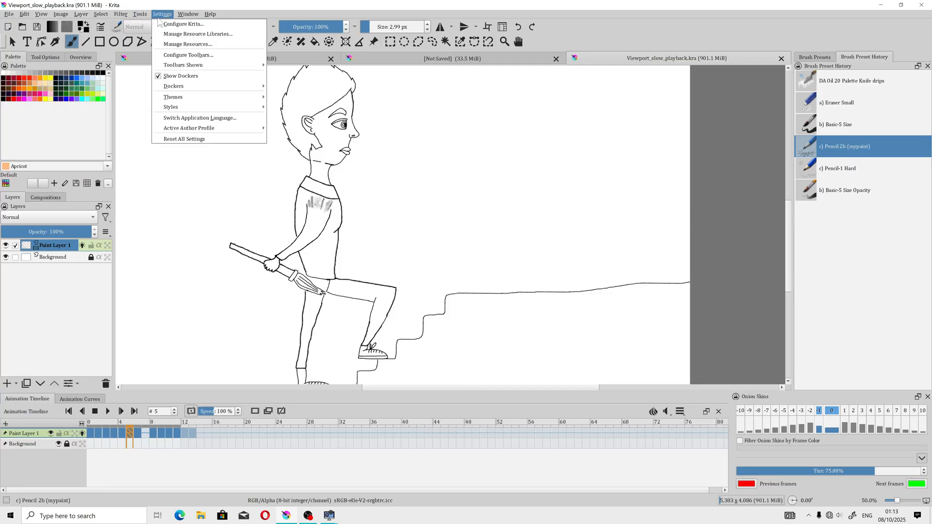
{"action": "left_click", "coordinate": [174, 23]}
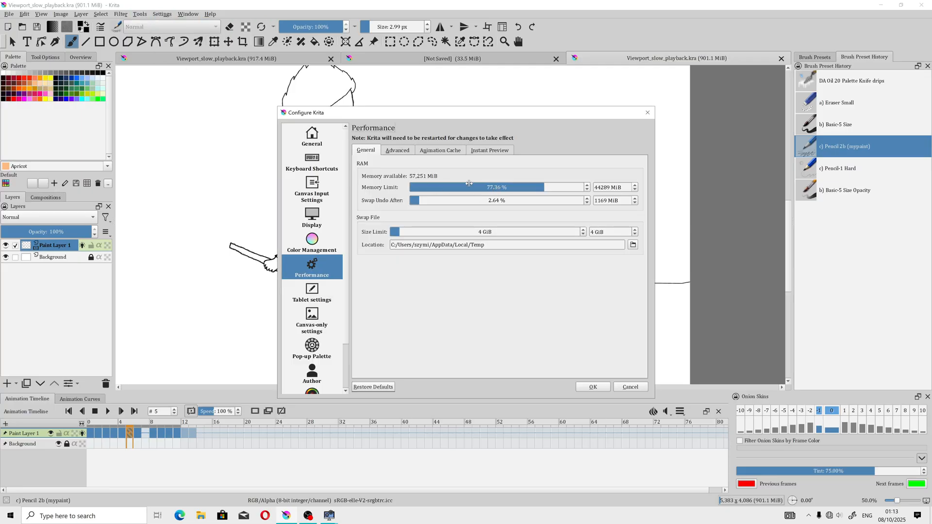
{"action": "left_click", "coordinate": [434, 150]}
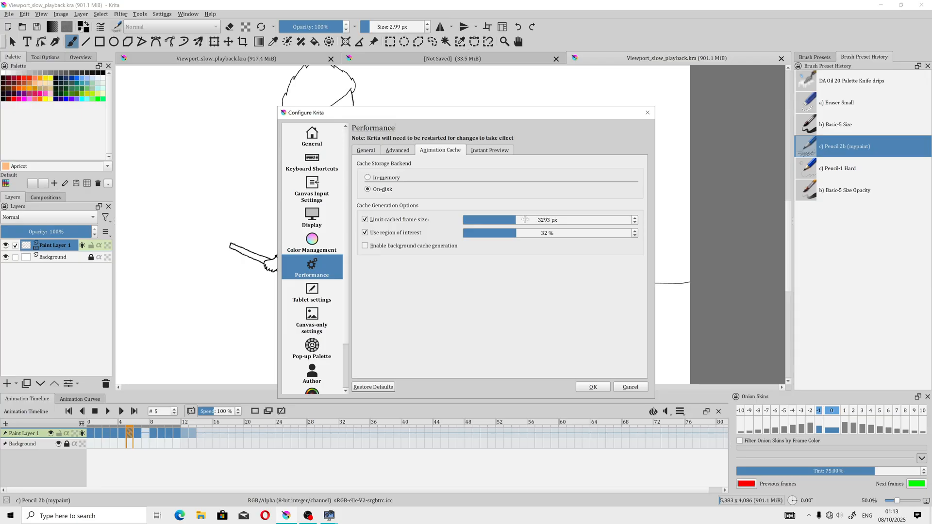
{"action": "left_click_drag", "start_coordinate": [525, 219], "coordinate": [615, 220]}
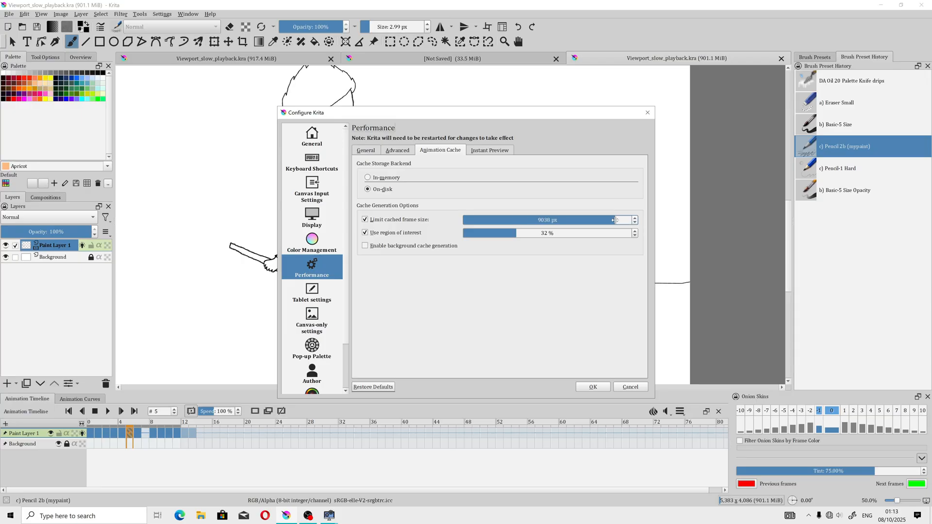
{"action": "left_click_drag", "start_coordinate": [530, 233], "coordinate": [607, 233]}
{"action": "left_click", "coordinate": [609, 221]}
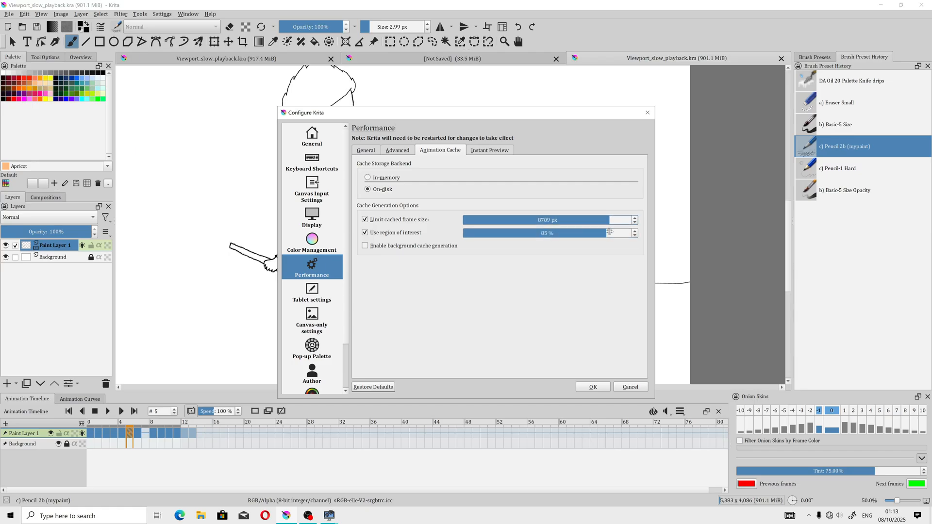
{"action": "left_click", "coordinate": [610, 235]}
{"action": "left_click", "coordinate": [610, 221]}
{"action": "left_click", "coordinate": [593, 387]}
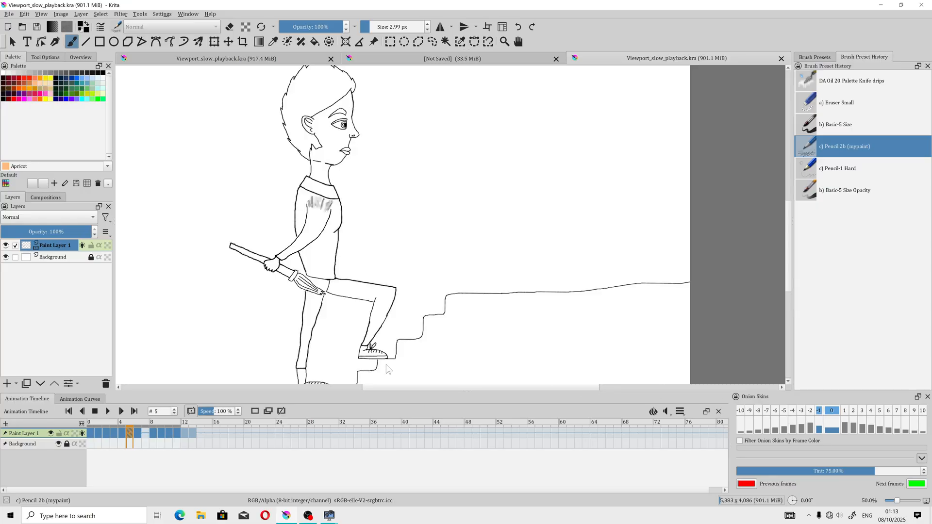
Play the animation with the raised cache limits and stop it, returning to the first frame.
{"action": "left_click", "coordinate": [107, 411]}
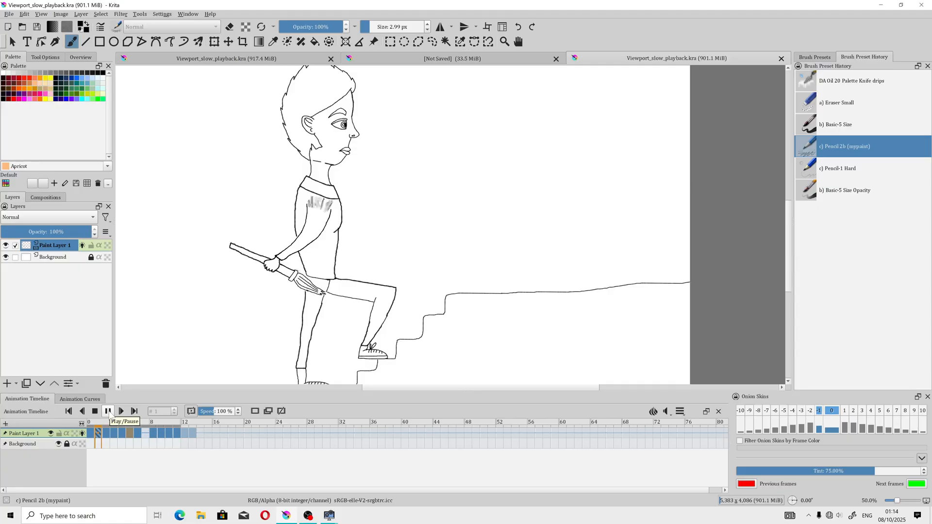
{"action": "left_click", "coordinate": [107, 411]}
{"action": "left_click", "coordinate": [95, 411]}
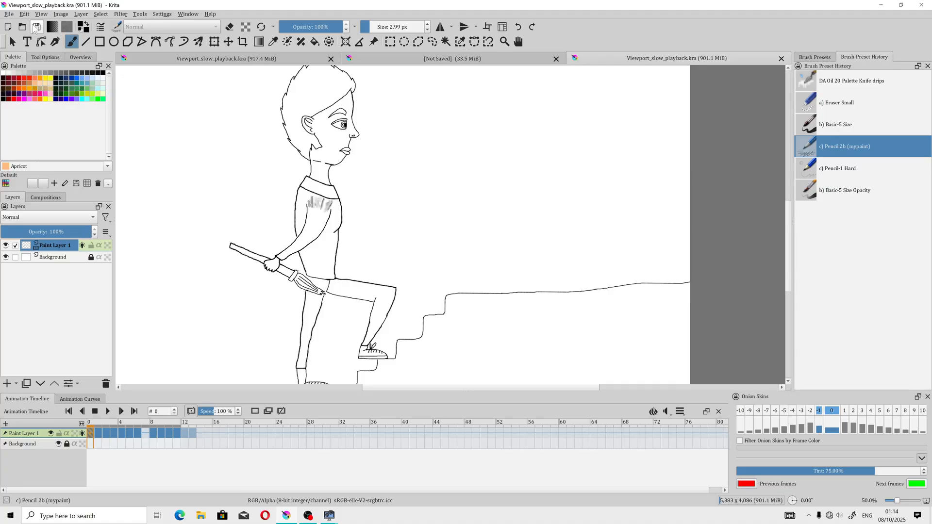
Create another blank document with the default custom dimensions of 2480 × 3508 px.
{"action": "left_click", "coordinate": [9, 13]}
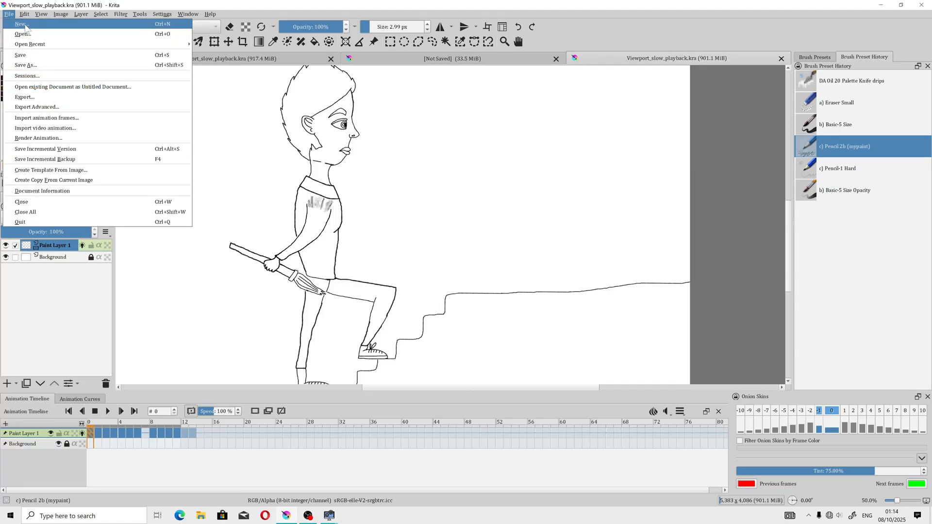
{"action": "left_click", "coordinate": [22, 25]}
{"action": "left_click", "coordinate": [536, 371]}
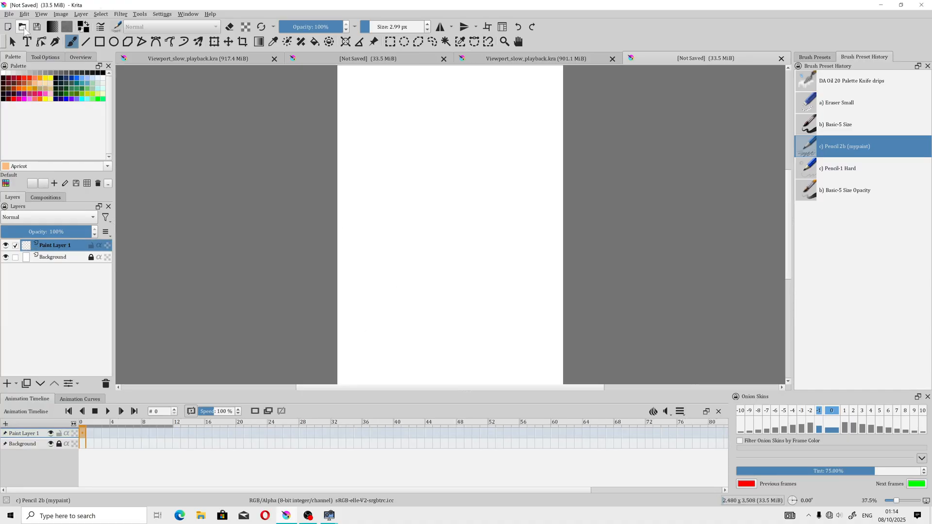
Open Viewport_slow_playback.kra again from the krita 5.2.11 projects folder and play its animation.
{"action": "left_click", "coordinate": [9, 13]}
{"action": "left_click", "coordinate": [21, 34]}
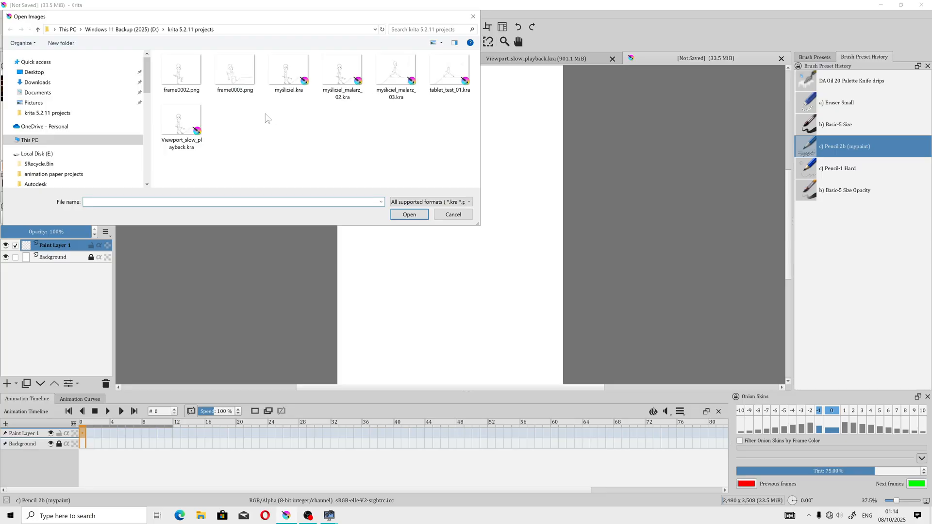
{"action": "left_click", "coordinate": [181, 123]}
{"action": "left_click", "coordinate": [409, 214]}
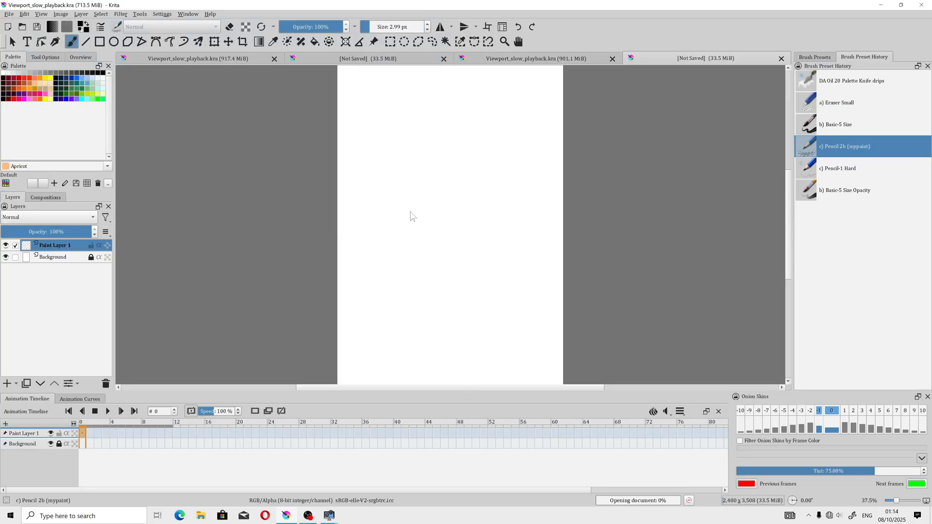
{"action": "left_click", "coordinate": [107, 411]}
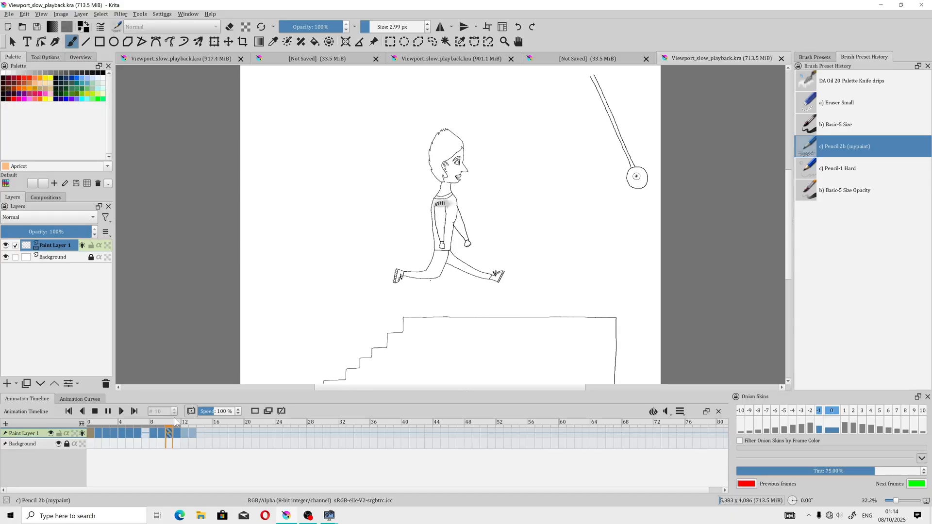
Stop the playback and examine the individual drawings on Paint Layer 1, from frame 10 back to the start of the timeline.
{"action": "key", "text": "space"}
{"action": "left_click_drag", "start_coordinate": [448, 311], "coordinate": [359, 299]}
{"action": "scroll", "coordinate": [379, 320], "scroll_direction": "up", "scroll_amount": 1}
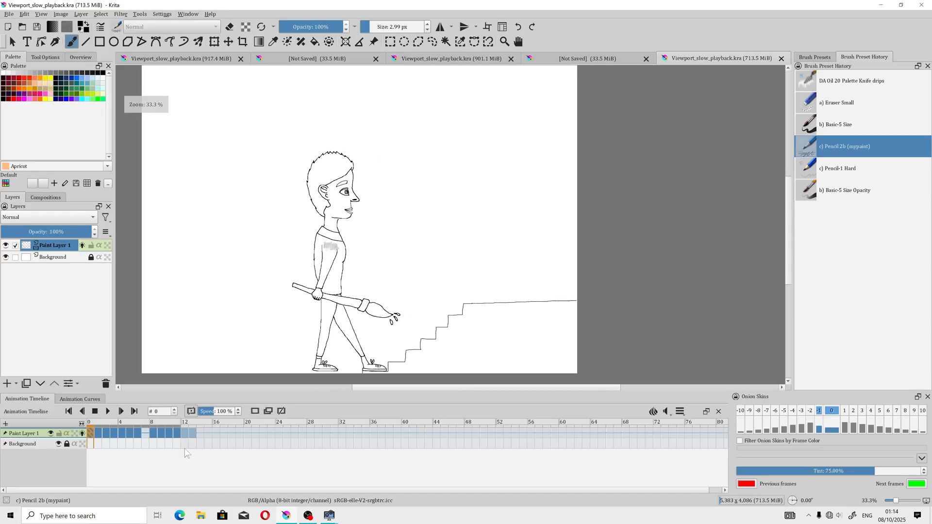
{"action": "left_click", "coordinate": [170, 434]}
{"action": "left_click", "coordinate": [162, 437]}
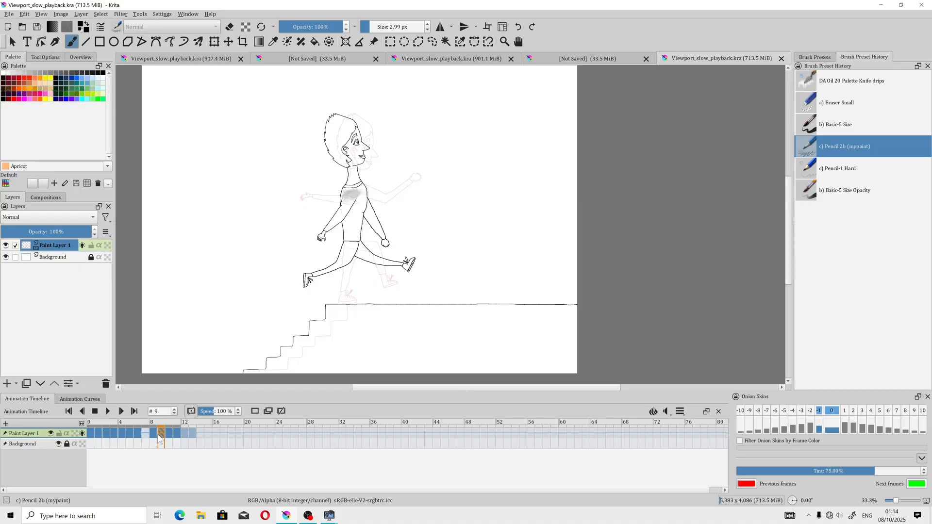
{"action": "left_click", "coordinate": [154, 435]}
{"action": "left_click", "coordinate": [135, 435]}
{"action": "left_click", "coordinate": [125, 435]}
{"action": "left_click", "coordinate": [117, 434]}
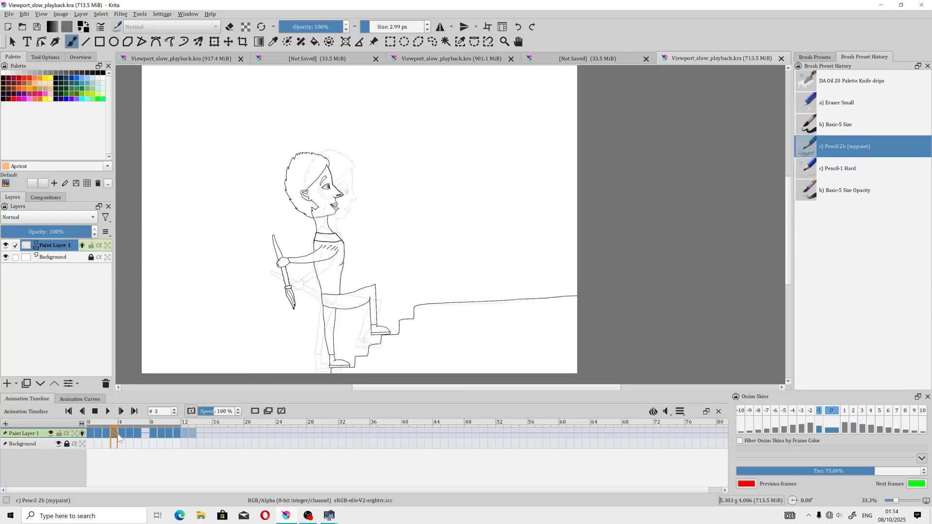
{"action": "left_click", "coordinate": [106, 434]}
{"action": "key", "text": "ctrl+s"}
{"action": "key", "text": "Left"}
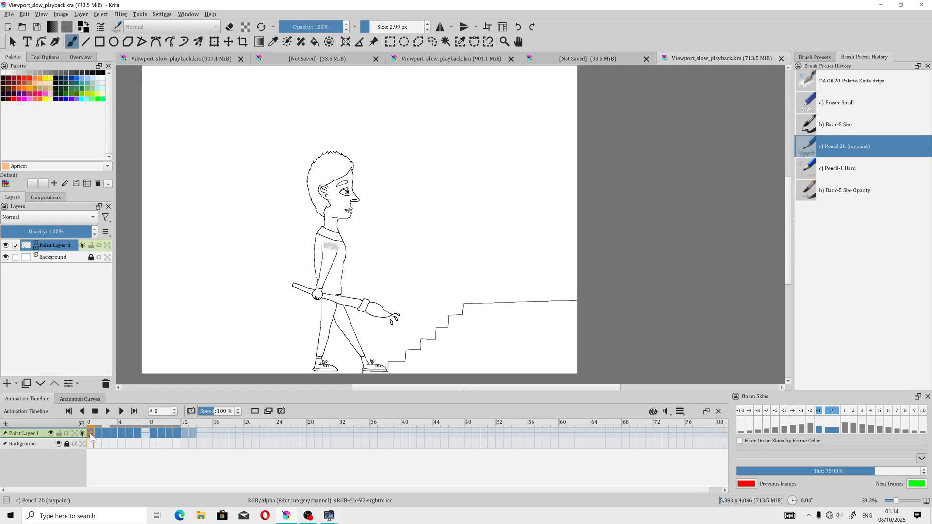
Review the animation cache storage and generation options in the performance settings, leaving them as they are.
{"action": "left_click", "coordinate": [162, 14]}
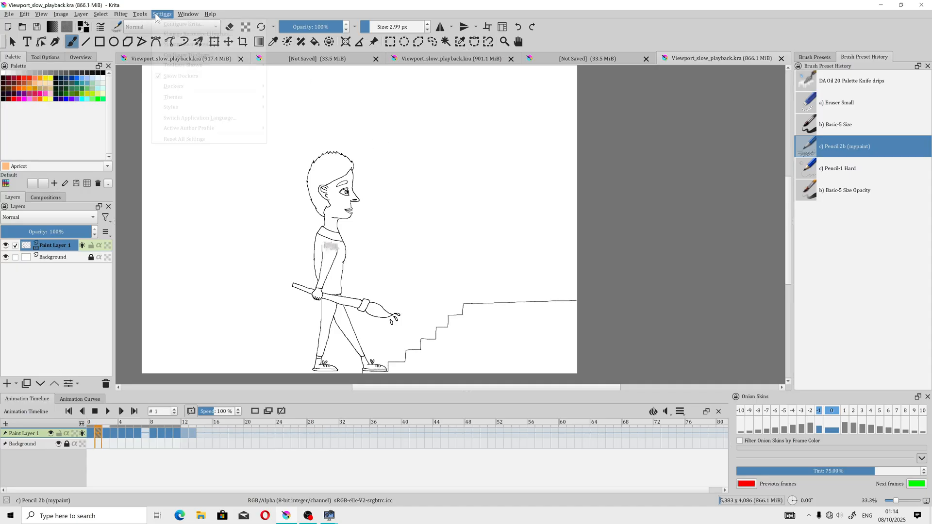
{"action": "left_click", "coordinate": [180, 25]}
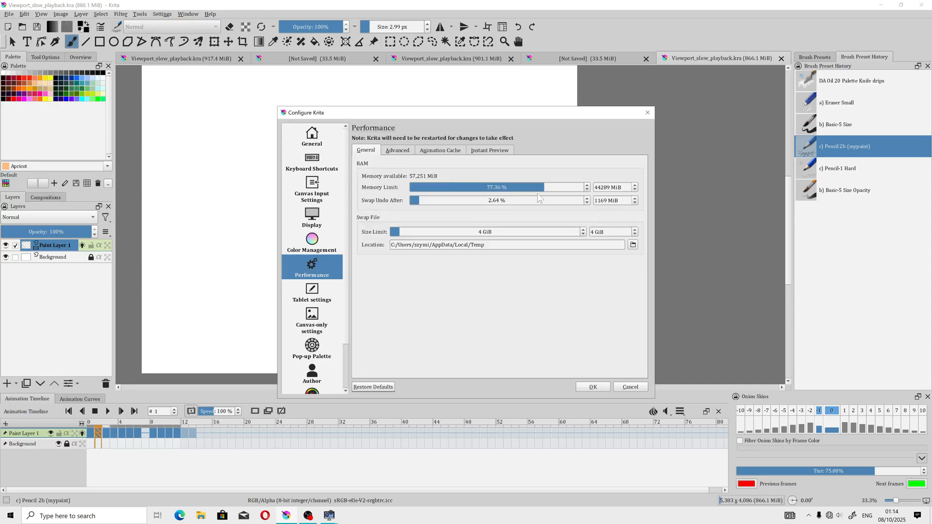
{"action": "left_click", "coordinate": [439, 151]}
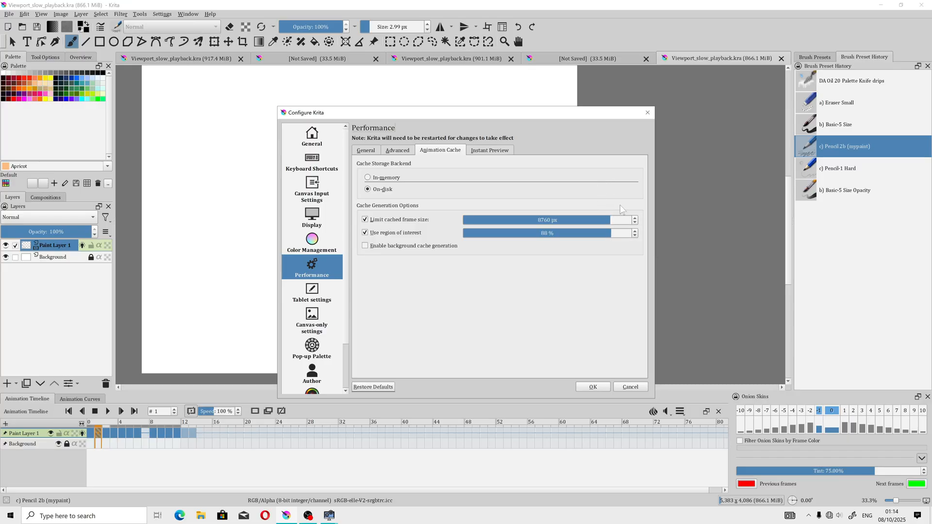
{"action": "left_click", "coordinate": [647, 112]}
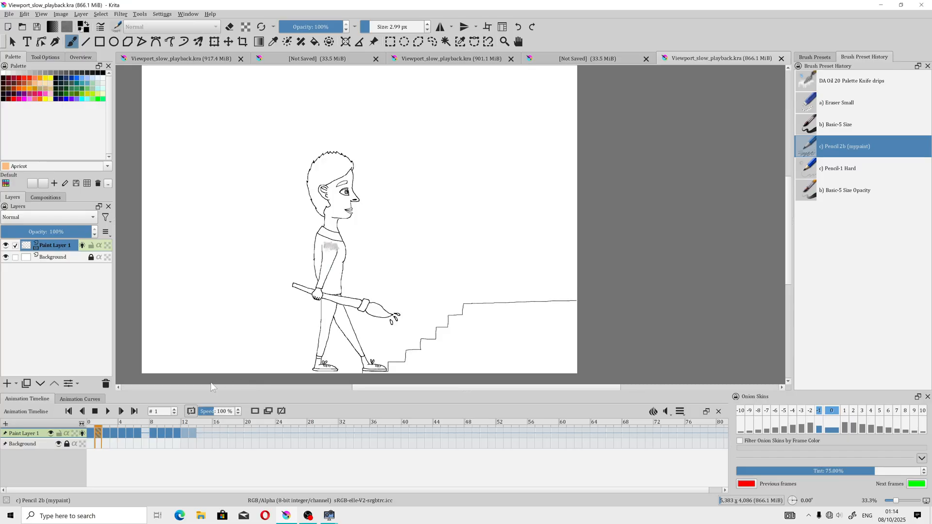
Show frame 11 of the animation and reopen the animation cache settings to check the on-disk storage option.
{"action": "left_click", "coordinate": [176, 437]}
{"action": "scroll", "coordinate": [319, 287], "scroll_direction": "up", "scroll_amount": 2}
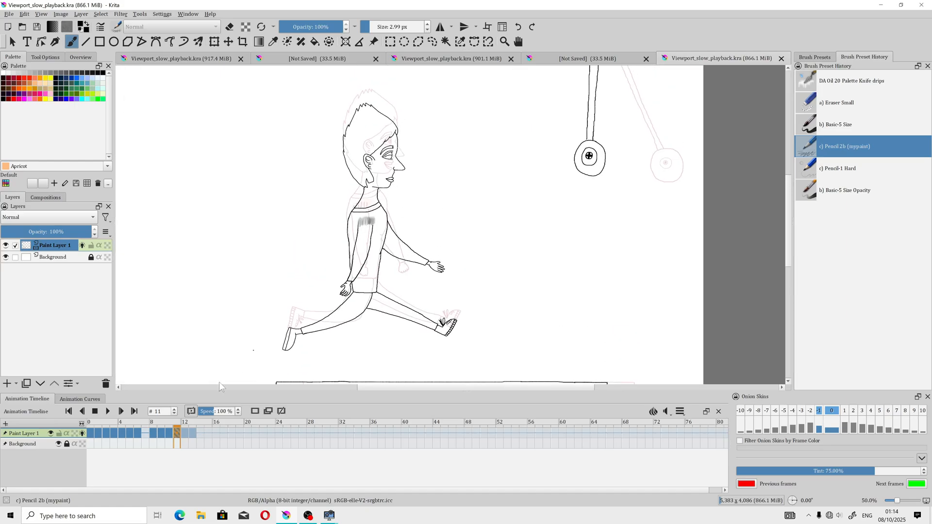
{"action": "left_click", "coordinate": [162, 14]}
{"action": "left_click", "coordinate": [177, 23]}
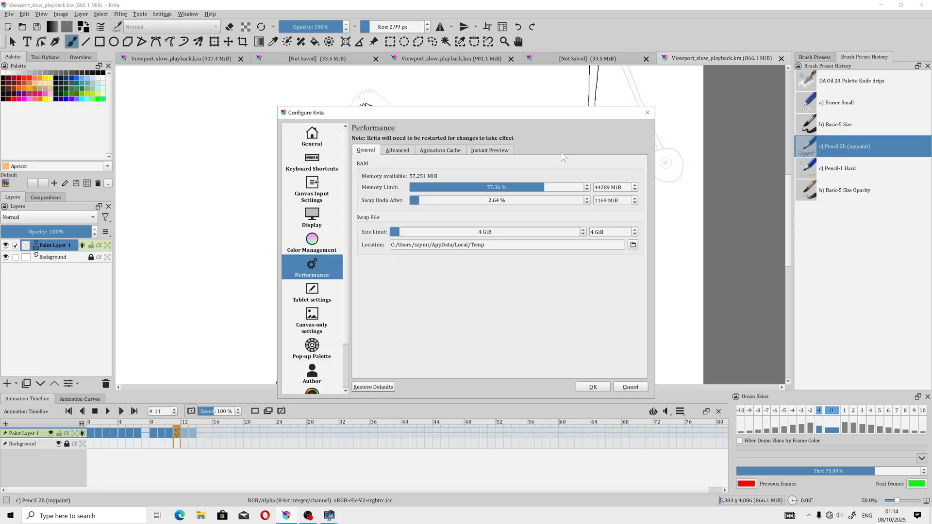
{"action": "left_click", "coordinate": [440, 149]}
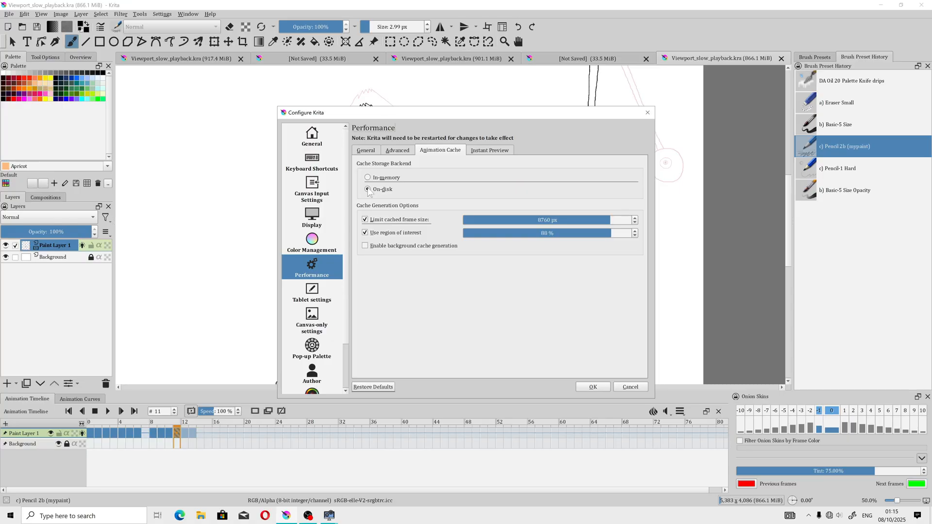
{"action": "mouse_move", "coordinate": [368, 192]}
Check the computer's installed memory in the System Information window and minimize that window.
{"action": "left_click", "coordinate": [308, 516]}
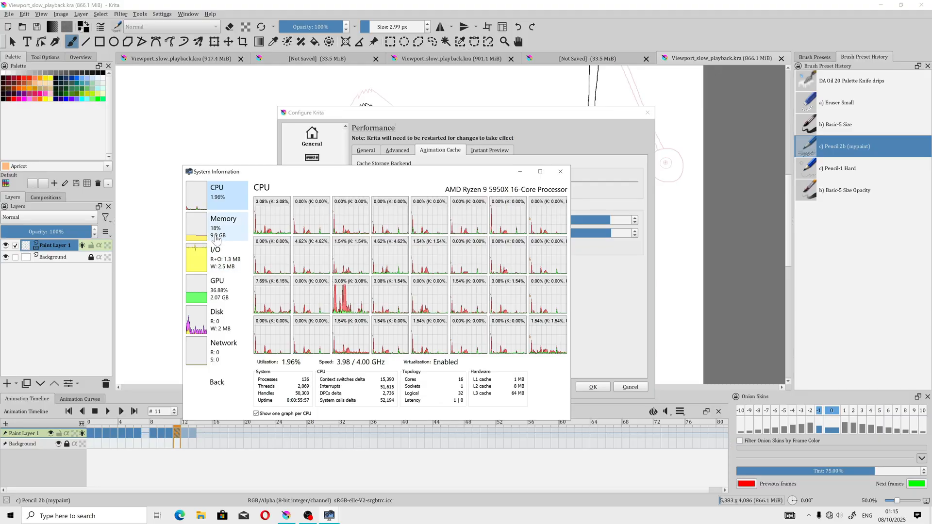
{"action": "left_click", "coordinate": [217, 239]}
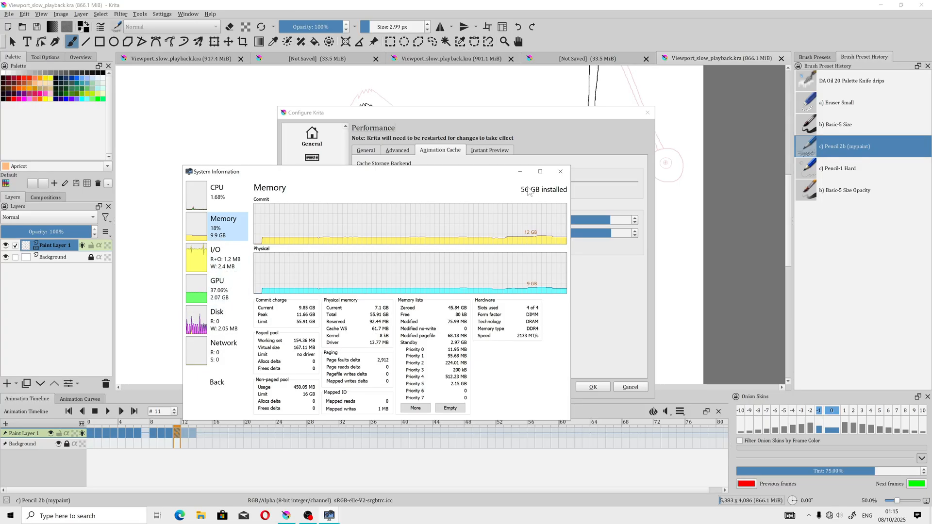
{"action": "left_click", "coordinate": [519, 171]}
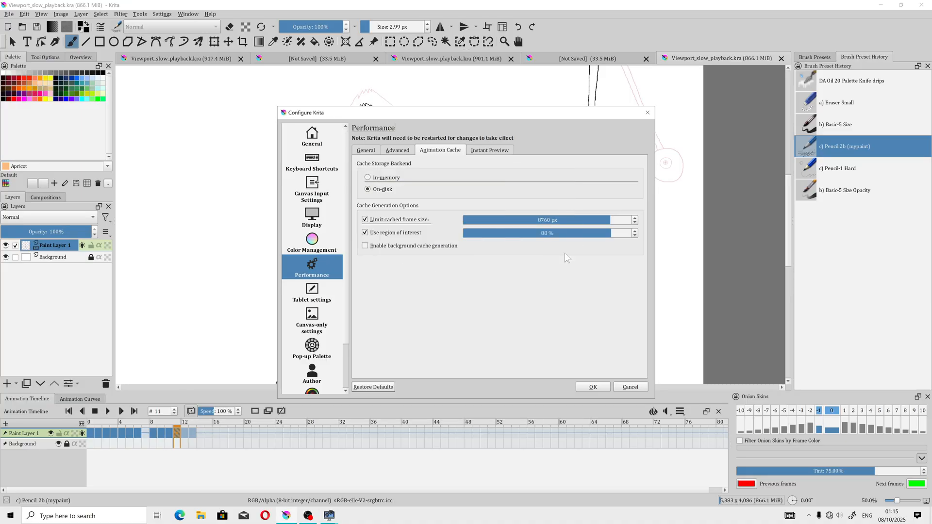
Compare the advanced multithreading options with the animation cache options, and dismiss the configuration without changes.
{"action": "left_click", "coordinate": [399, 150]}
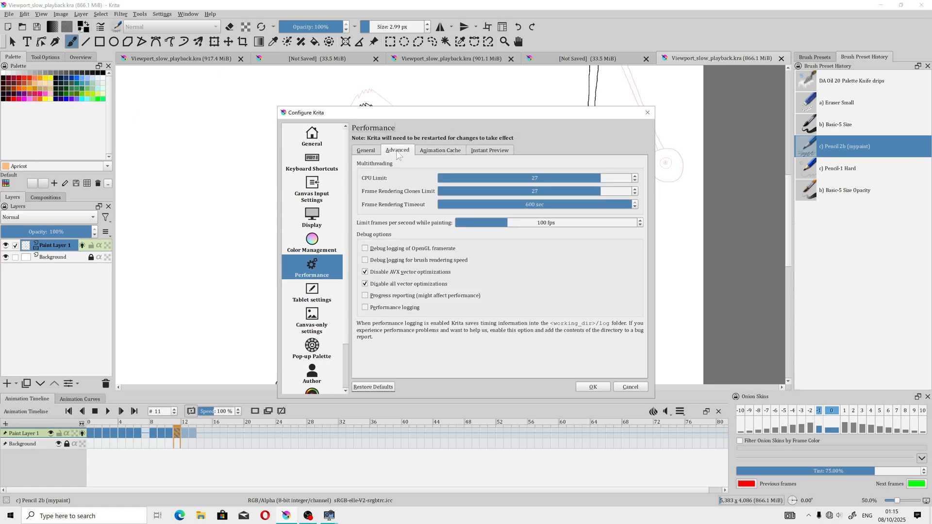
{"action": "left_click", "coordinate": [427, 151]}
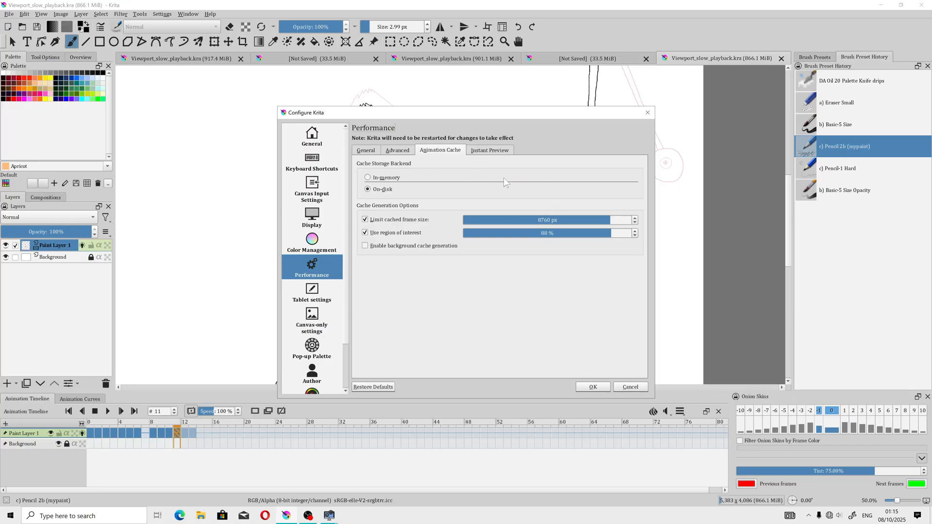
{"action": "left_click", "coordinate": [647, 112]}
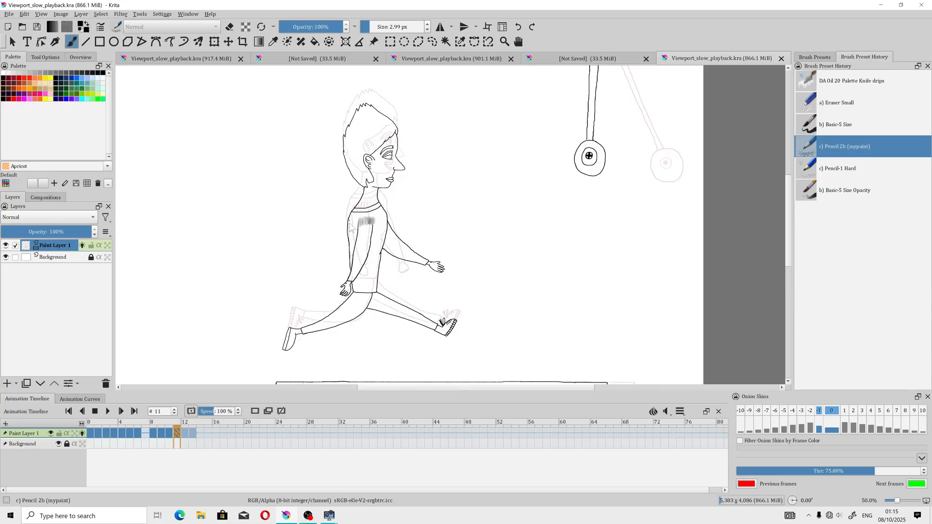
Go to frame 13 of Paint Layer 1 and draw the figure's near arm hanging straight down in pencil.
{"action": "left_click", "coordinate": [182, 433]}
{"action": "left_click_drag", "start_coordinate": [445, 315], "coordinate": [412, 288]}
{"action": "scroll", "coordinate": [413, 330], "scroll_direction": "down", "scroll_amount": 1}
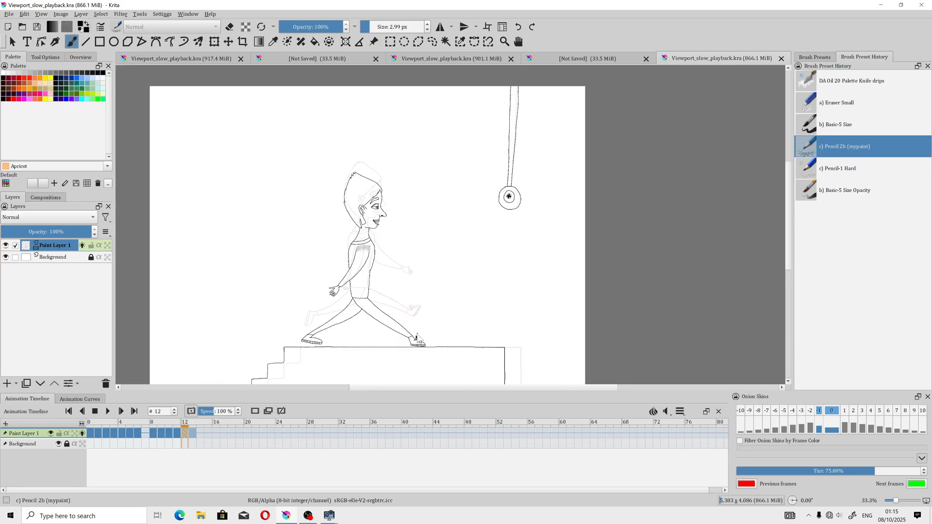
{"action": "left_click", "coordinate": [194, 433]}
{"action": "scroll", "coordinate": [329, 291], "scroll_direction": "up", "scroll_amount": 2}
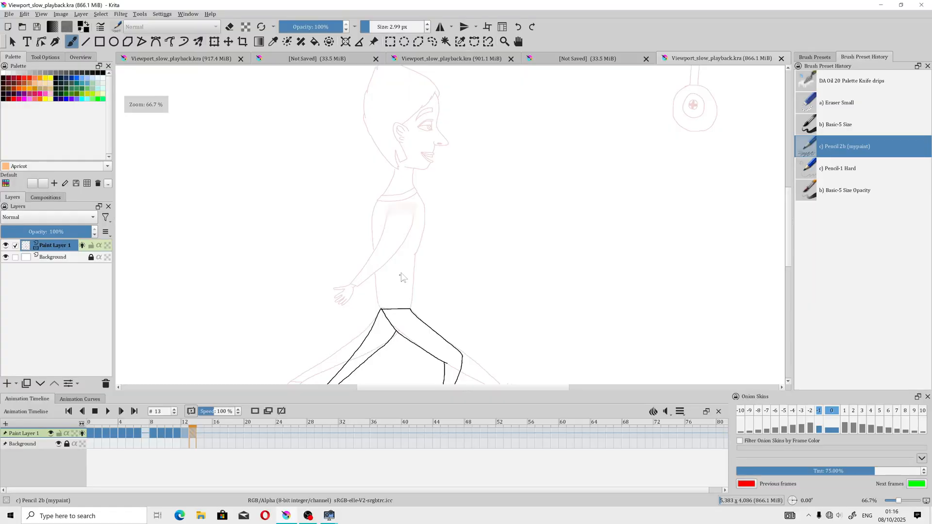
{"action": "scroll", "coordinate": [387, 265], "scroll_direction": "up", "scroll_amount": 2}
{"action": "left_click_drag", "start_coordinate": [399, 254], "coordinate": [377, 187]}
{"action": "scroll", "coordinate": [377, 185], "scroll_direction": "down", "scroll_amount": 1}
{"action": "scroll", "coordinate": [375, 155], "scroll_direction": "up", "scroll_amount": 1}
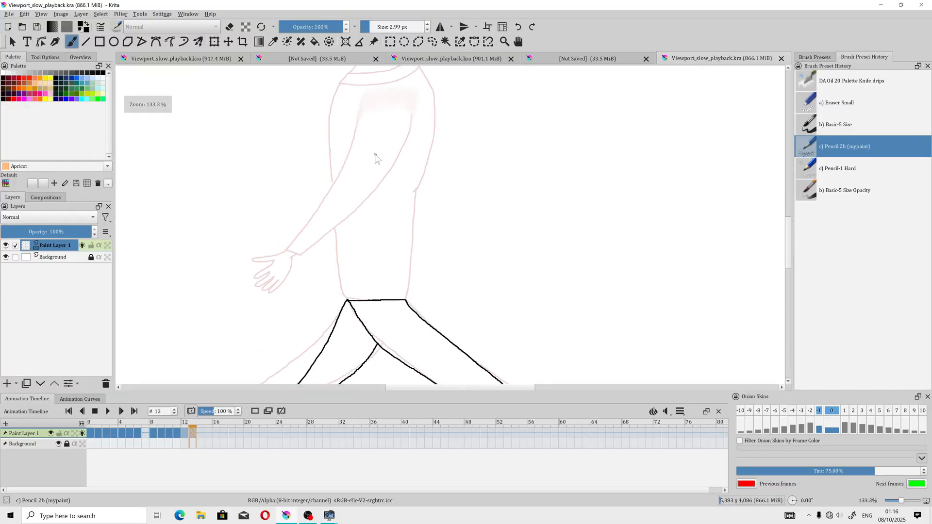
{"action": "mouse_move", "coordinate": [361, 98]}
{"action": "left_mouse_down"}
{"action": "mouse_move", "coordinate": [365, 252]}
{"action": "mouse_move", "coordinate": [381, 257]}
{"action": "mouse_move", "coordinate": [400, 125]}
{"action": "mouse_move", "coordinate": [398, 96]}
{"action": "mouse_move", "coordinate": [369, 90]}
{"action": "mouse_move", "coordinate": [394, 87]}
{"action": "left_mouse_up"}
{"action": "scroll", "coordinate": [386, 314], "scroll_direction": "up", "scroll_amount": 3}
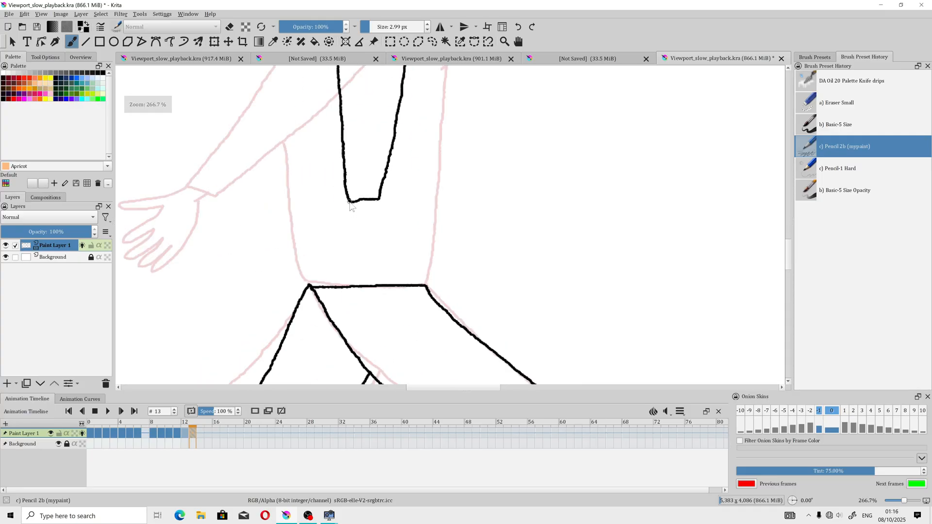
Draw the closed hand at the end of the arm and a row of short hatch strokes across the shoulder.
{"action": "mouse_move", "coordinate": [350, 200]}
{"action": "left_mouse_down"}
{"action": "mouse_move", "coordinate": [344, 245]}
{"action": "mouse_move", "coordinate": [355, 255]}
{"action": "mouse_move", "coordinate": [383, 251]}
{"action": "mouse_move", "coordinate": [382, 214]}
{"action": "mouse_move", "coordinate": [348, 212]}
{"action": "mouse_move", "coordinate": [380, 212]}
{"action": "mouse_move", "coordinate": [372, 210]}
{"action": "mouse_move", "coordinate": [378, 188]}
{"action": "mouse_move", "coordinate": [375, 298]}
{"action": "left_mouse_up"}
{"action": "scroll", "coordinate": [377, 201], "scroll_direction": "down", "scroll_amount": 1}
{"action": "left_click_drag", "start_coordinate": [390, 142], "coordinate": [396, 214]}
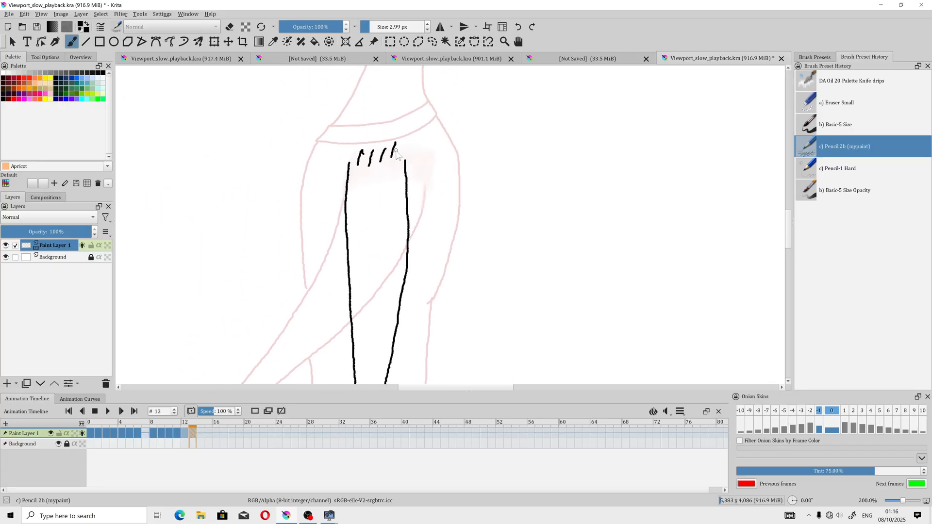
{"action": "mouse_move", "coordinate": [399, 142]}
{"action": "left_mouse_down"}
{"action": "mouse_move", "coordinate": [401, 158]}
{"action": "mouse_move", "coordinate": [376, 144]}
{"action": "mouse_move", "coordinate": [394, 137]}
{"action": "left_mouse_up"}
{"action": "scroll", "coordinate": [364, 168], "scroll_direction": "up", "scroll_amount": 1}
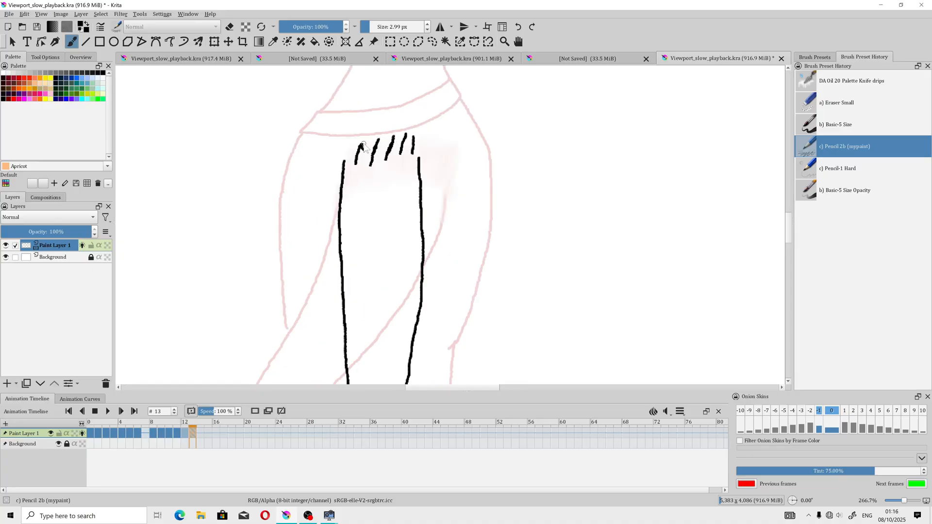
Outline the figure's back, collar band and chest around the arm down to the waist, following the onion skin.
{"action": "scroll", "coordinate": [366, 206], "scroll_direction": "down", "scroll_amount": 2}
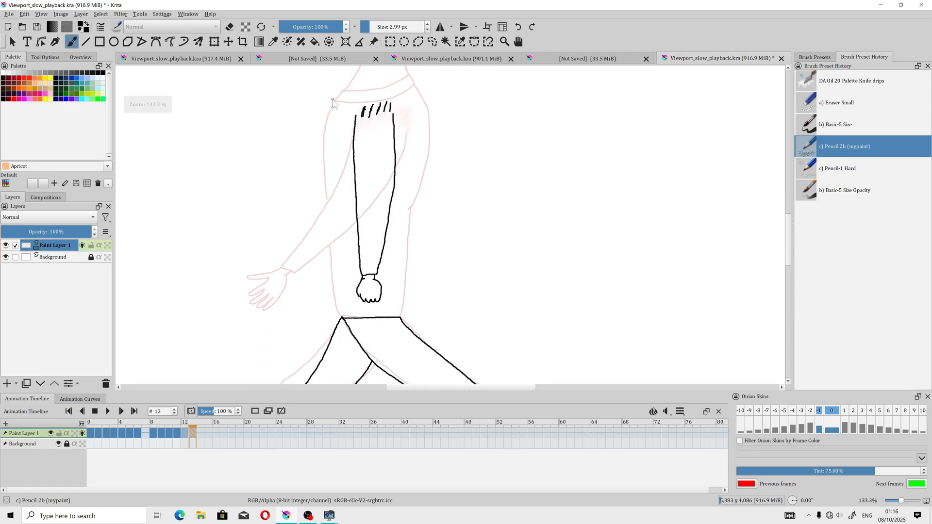
{"action": "mouse_move", "coordinate": [334, 102]}
{"action": "left_mouse_down"}
{"action": "mouse_move", "coordinate": [324, 130]}
{"action": "mouse_move", "coordinate": [324, 195]}
{"action": "mouse_move", "coordinate": [340, 313]}
{"action": "left_mouse_up"}
{"action": "mouse_move", "coordinate": [337, 103]}
{"action": "left_mouse_down"}
{"action": "mouse_move", "coordinate": [381, 97]}
{"action": "mouse_move", "coordinate": [414, 81]}
{"action": "mouse_move", "coordinate": [335, 108]}
{"action": "left_mouse_up"}
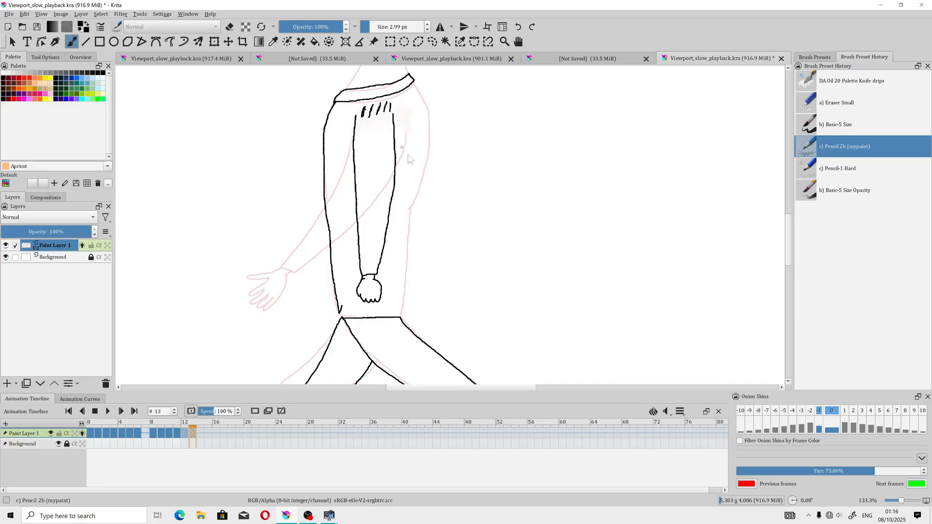
{"action": "mouse_move", "coordinate": [422, 102]}
{"action": "left_mouse_down"}
{"action": "mouse_move", "coordinate": [419, 80]}
{"action": "mouse_move", "coordinate": [397, 210]}
{"action": "left_mouse_up"}
{"action": "mouse_move", "coordinate": [405, 203]}
{"action": "left_mouse_down"}
{"action": "mouse_move", "coordinate": [417, 138]}
{"action": "mouse_move", "coordinate": [409, 115]}
{"action": "mouse_move", "coordinate": [398, 222]}
{"action": "left_mouse_up"}
{"action": "scroll", "coordinate": [416, 141], "scroll_direction": "up", "scroll_amount": 1}
{"action": "scroll", "coordinate": [410, 141], "scroll_direction": "down", "scroll_amount": 1}
{"action": "scroll", "coordinate": [398, 224], "scroll_direction": "up", "scroll_amount": 2}
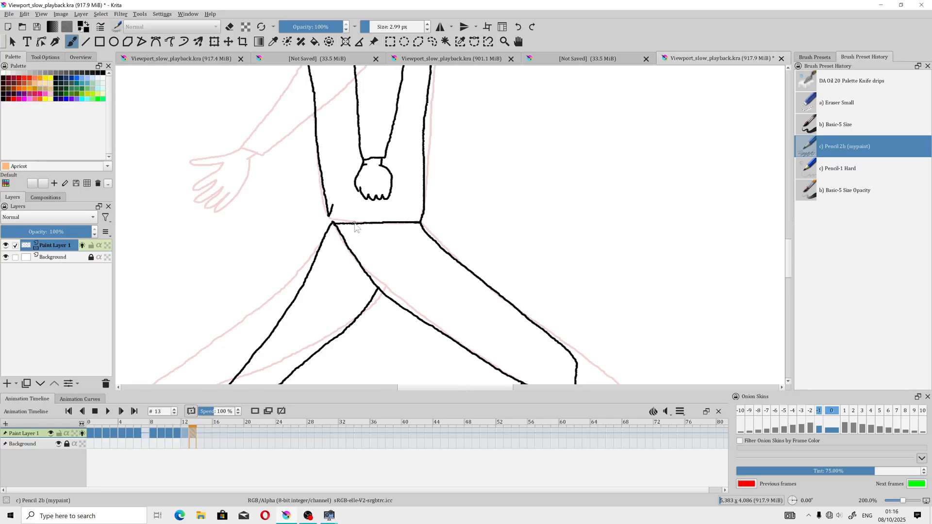
Erase the stray end of the back line above the waist and redraw it in pencil to meet the hip.
{"action": "left_click", "coordinate": [811, 107]}
{"action": "mouse_move", "coordinate": [343, 191]}
{"action": "left_mouse_down"}
{"action": "mouse_move", "coordinate": [316, 216]}
{"action": "mouse_move", "coordinate": [316, 198]}
{"action": "left_mouse_up"}
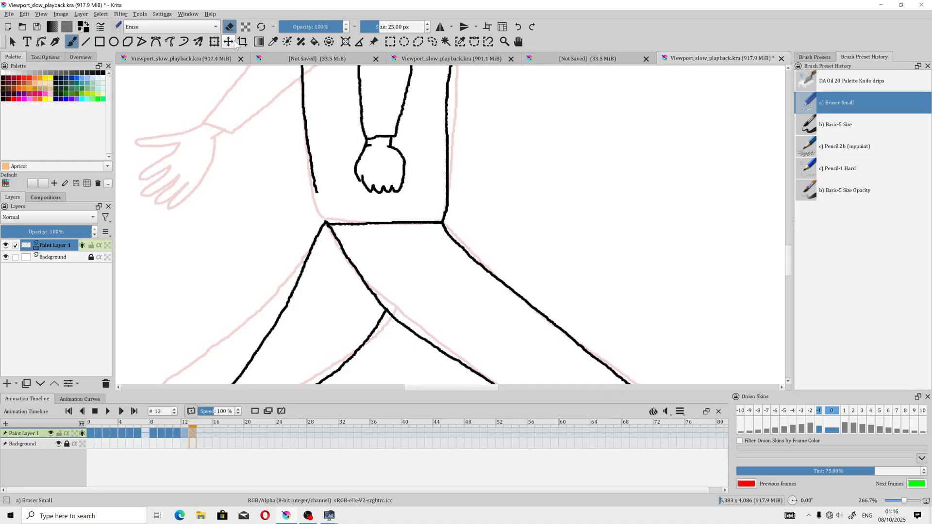
{"action": "left_click", "coordinate": [808, 148]}
{"action": "left_click_drag", "start_coordinate": [316, 190], "coordinate": [325, 221]}
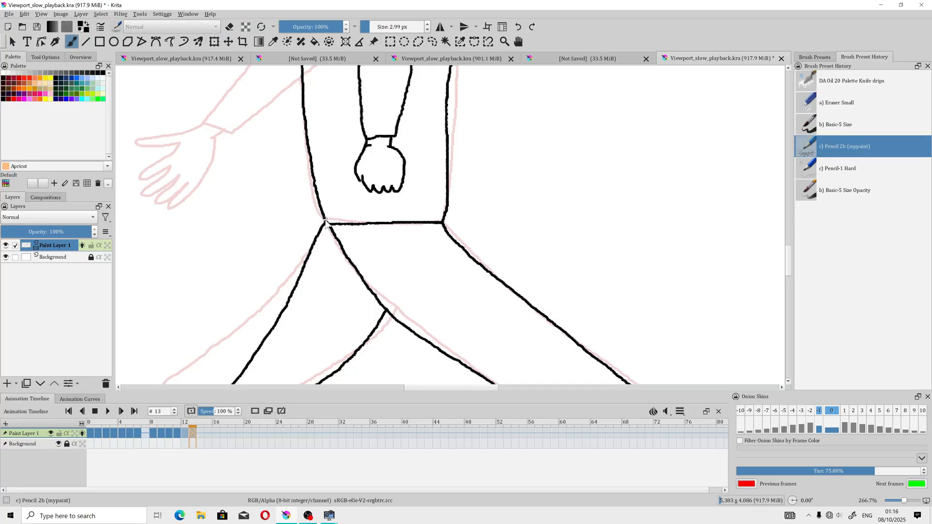
Smudge the shoulder hatch strokes with the DA Oil 20 Palette Knife drips brush.
{"action": "scroll", "coordinate": [356, 197], "scroll_direction": "down", "scroll_amount": 2}
{"action": "left_click_drag", "start_coordinate": [381, 169], "coordinate": [439, 384]}
{"action": "scroll", "coordinate": [437, 266], "scroll_direction": "up", "scroll_amount": 1}
{"action": "scroll", "coordinate": [436, 266], "scroll_direction": "up", "scroll_amount": 1}
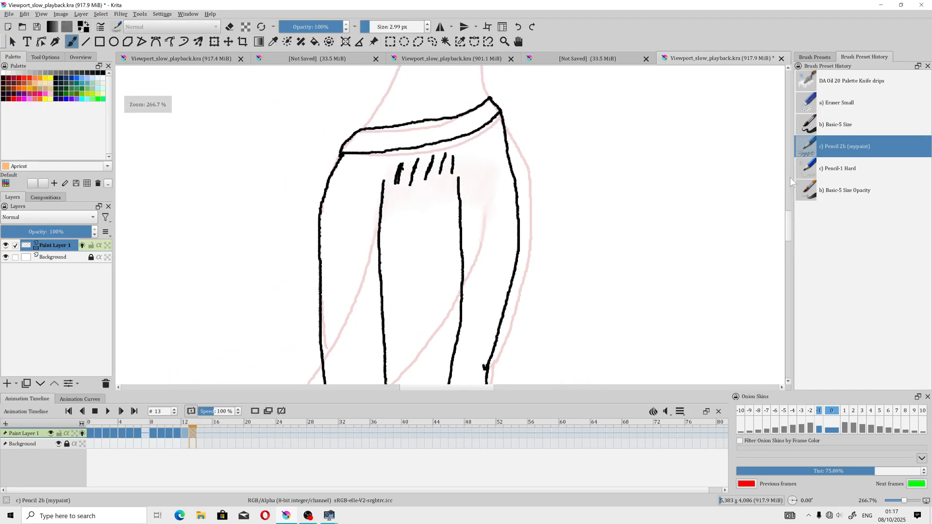
{"action": "left_click", "coordinate": [809, 89]}
{"action": "left_click_drag", "start_coordinate": [398, 176], "coordinate": [413, 176]}
Look over the cached frame size limit and region of interest settings once more and close the configuration unchanged.
{"action": "left_click", "coordinate": [162, 13]}
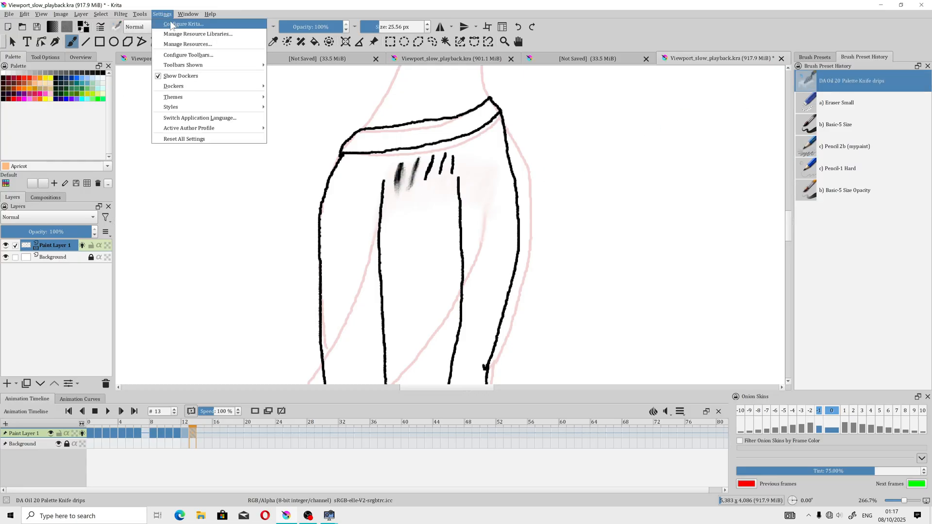
{"action": "left_click", "coordinate": [179, 29]}
{"action": "left_click", "coordinate": [439, 151]}
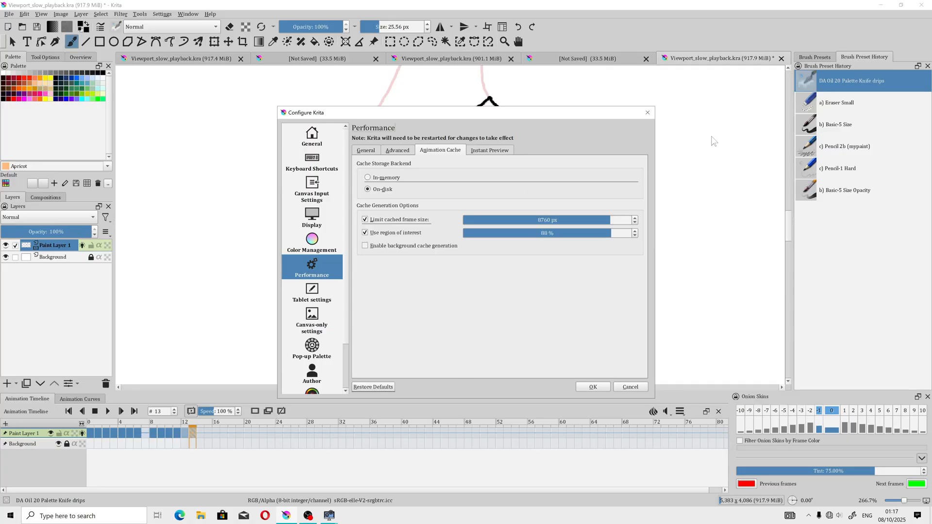
{"action": "left_click", "coordinate": [648, 113]}
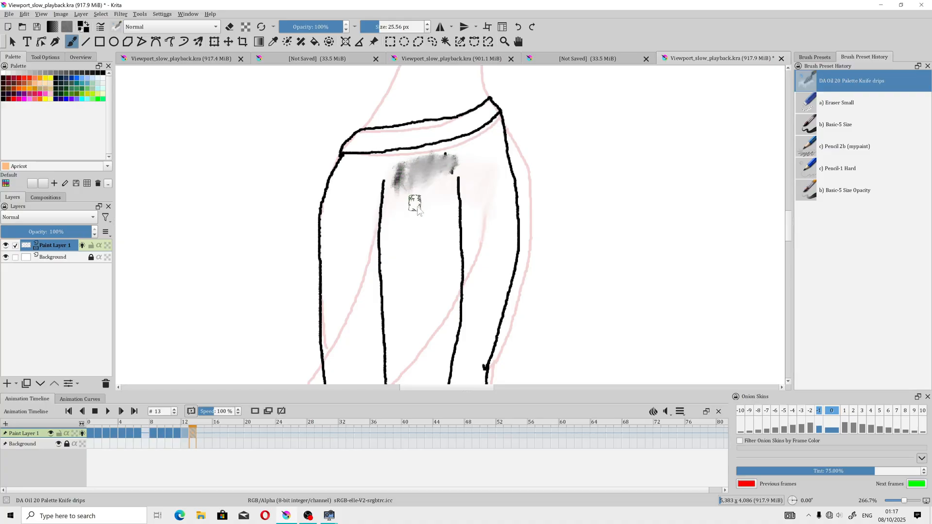
{"action": "scroll", "coordinate": [485, 200], "scroll_direction": "down", "scroll_amount": 4}
{"action": "left_click_drag", "start_coordinate": [478, 248], "coordinate": [497, 385]}
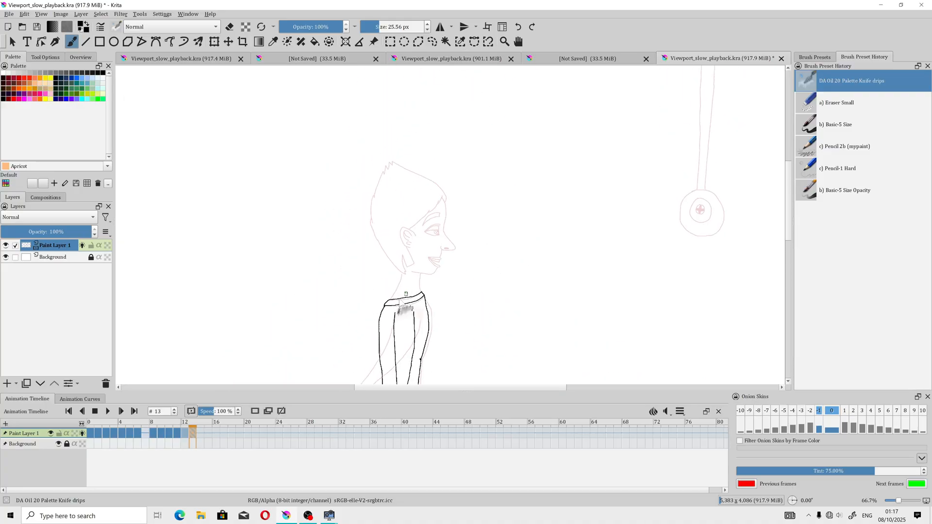
{"action": "left_click_drag", "start_coordinate": [432, 299], "coordinate": [362, 249]}
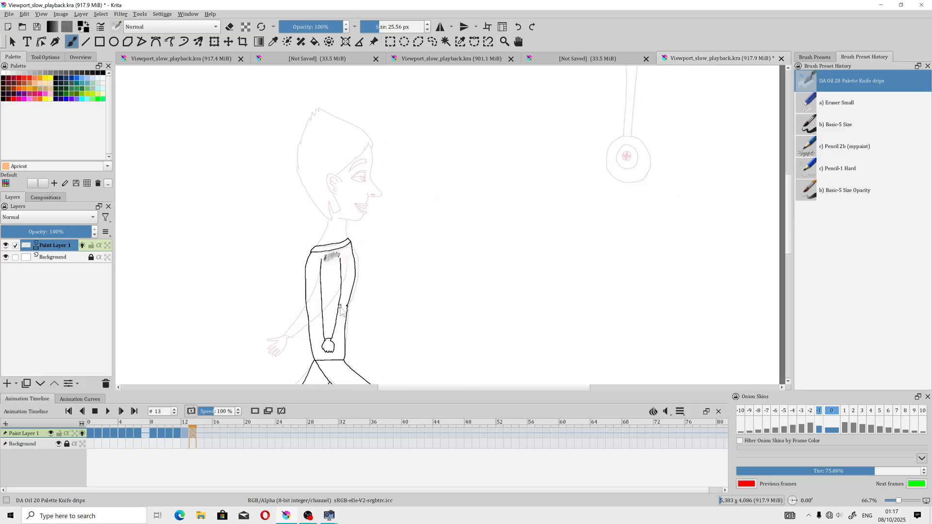
{"action": "scroll", "coordinate": [342, 309], "scroll_direction": "down", "scroll_amount": 3}
{"action": "left_click_drag", "start_coordinate": [364, 320], "coordinate": [367, 280]}
{"action": "scroll", "coordinate": [358, 292], "scroll_direction": "up", "scroll_amount": 1}
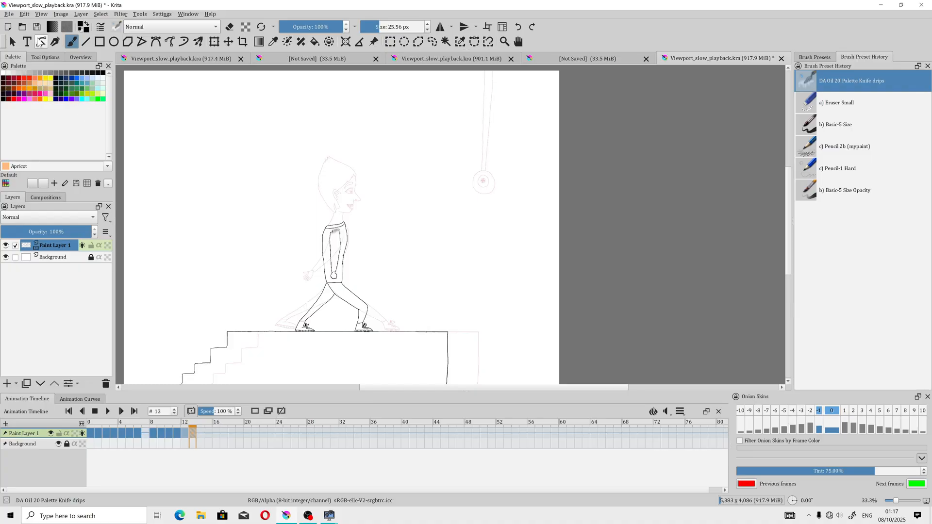
Save the current animation file, then save it again over the existing myśliciel.kra in the krita 5.2.11 projects folder.
{"action": "left_click", "coordinate": [37, 28]}
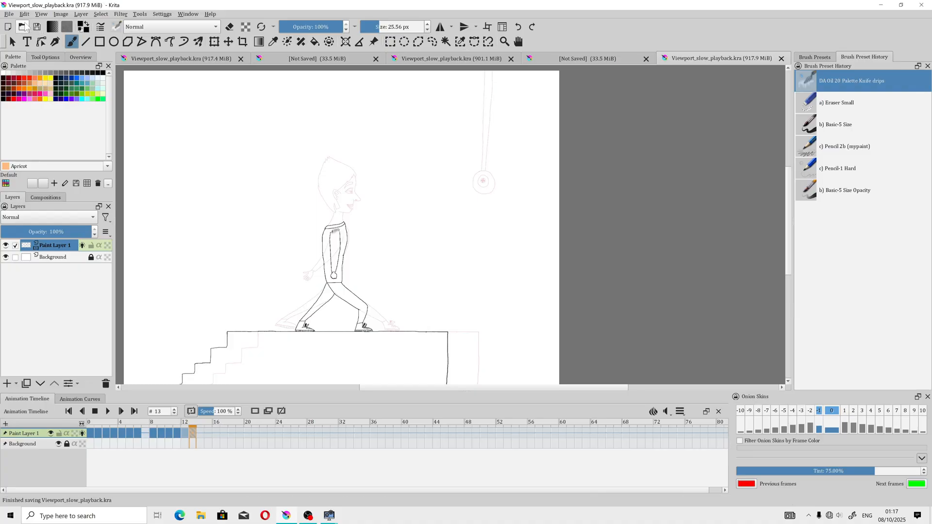
{"action": "left_click", "coordinate": [8, 14]}
{"action": "left_click", "coordinate": [34, 65]}
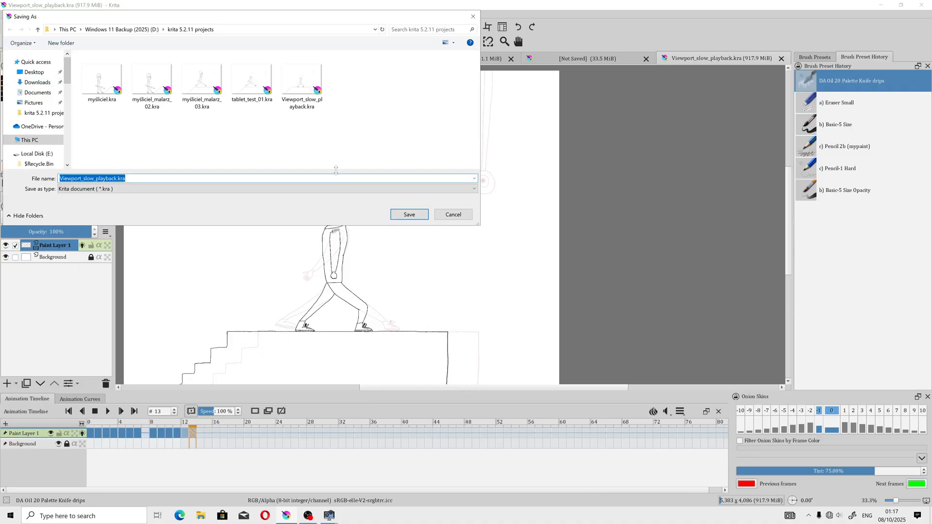
{"action": "left_click", "coordinate": [106, 83]}
{"action": "left_click", "coordinate": [409, 214]}
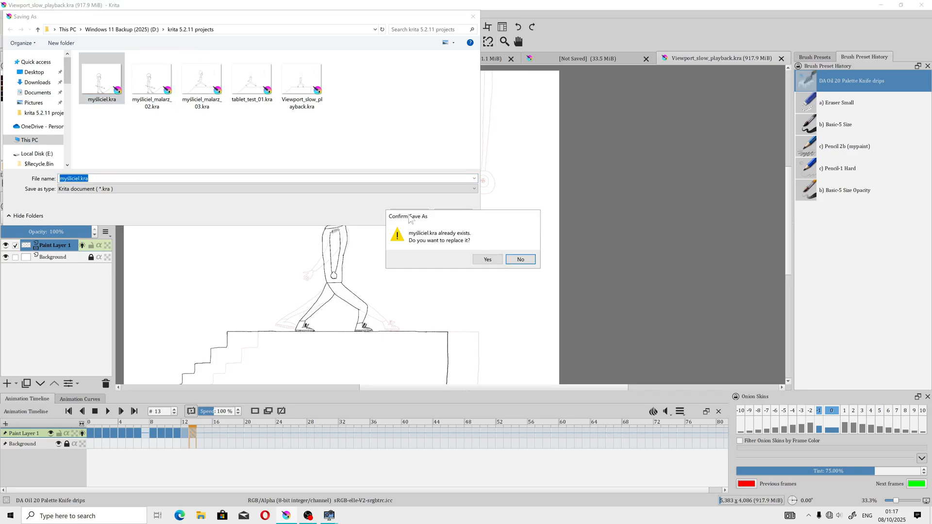
{"action": "left_click", "coordinate": [513, 257]}
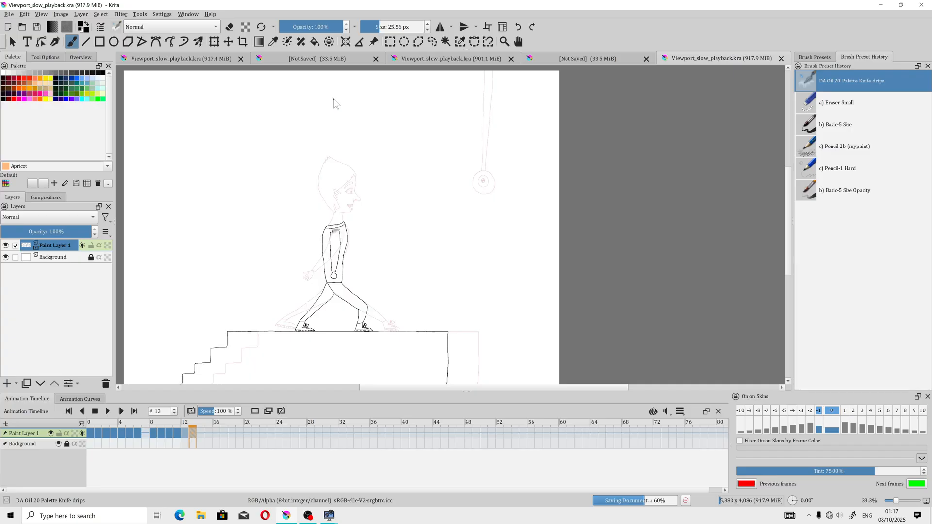
Review the general configuration settings for file handling, pasting, miscellaneous options, the resource folder and the cursor.
{"action": "left_click", "coordinate": [187, 14]}
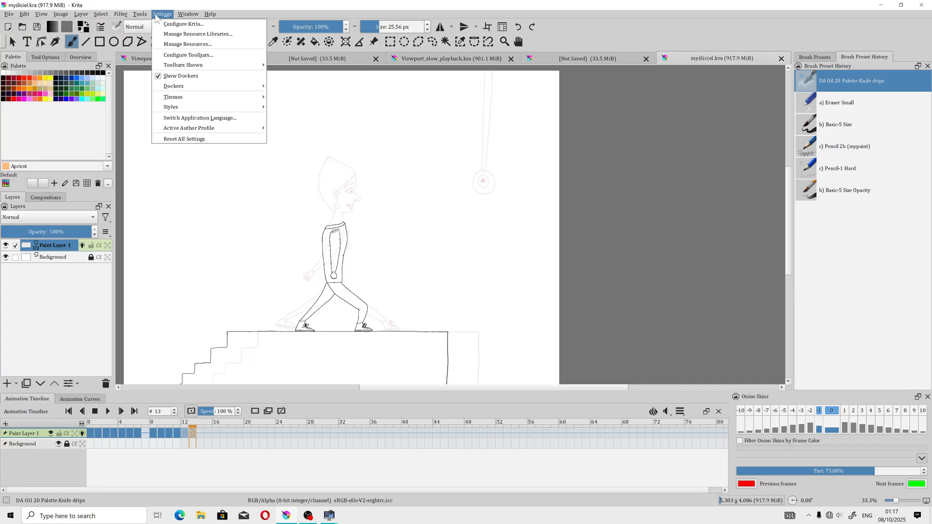
{"action": "left_click", "coordinate": [165, 25]}
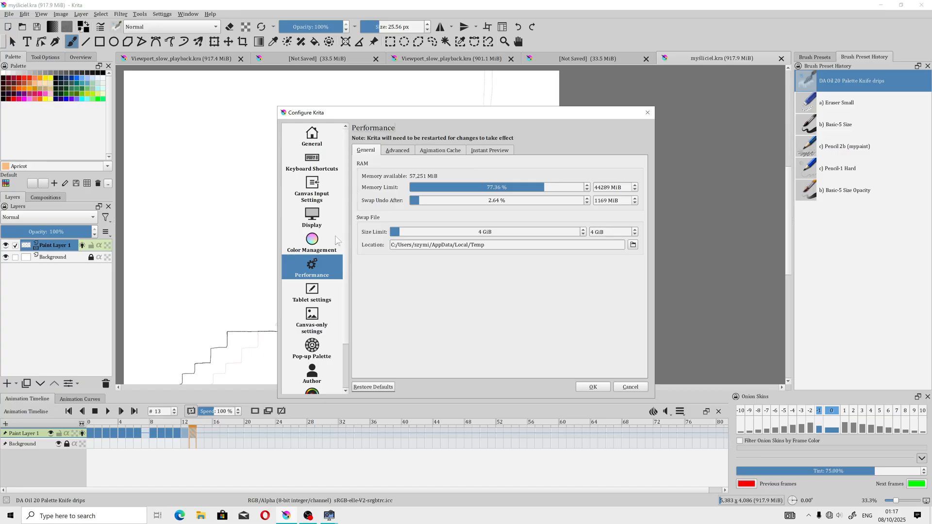
{"action": "left_click", "coordinate": [313, 136]}
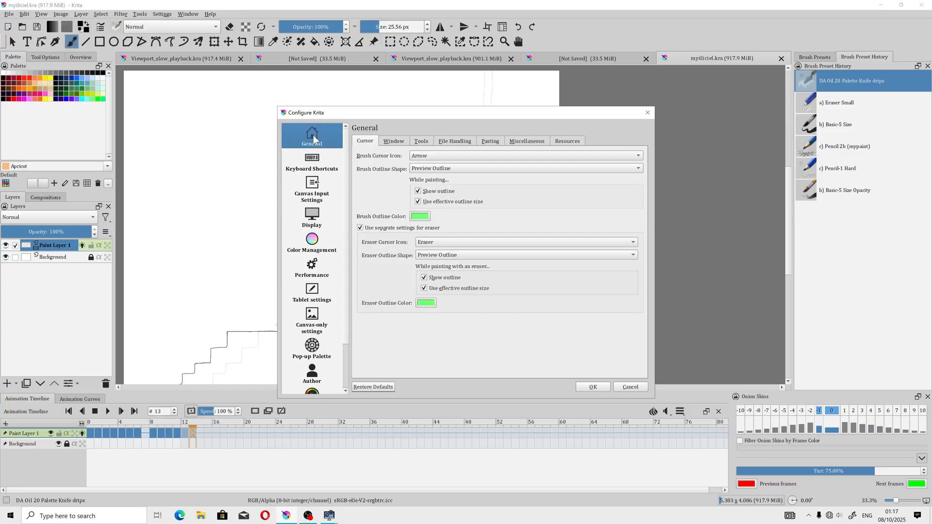
{"action": "left_click", "coordinate": [447, 145]}
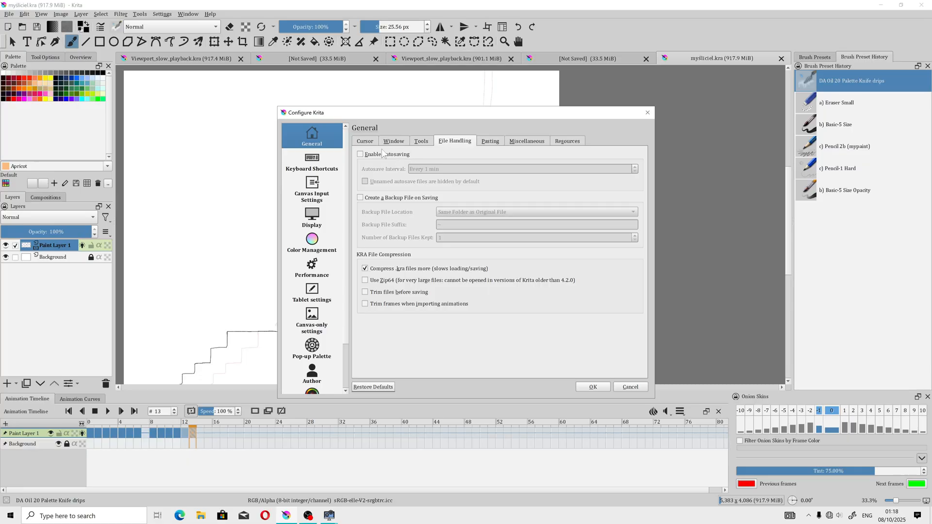
{"action": "left_click", "coordinate": [489, 142]}
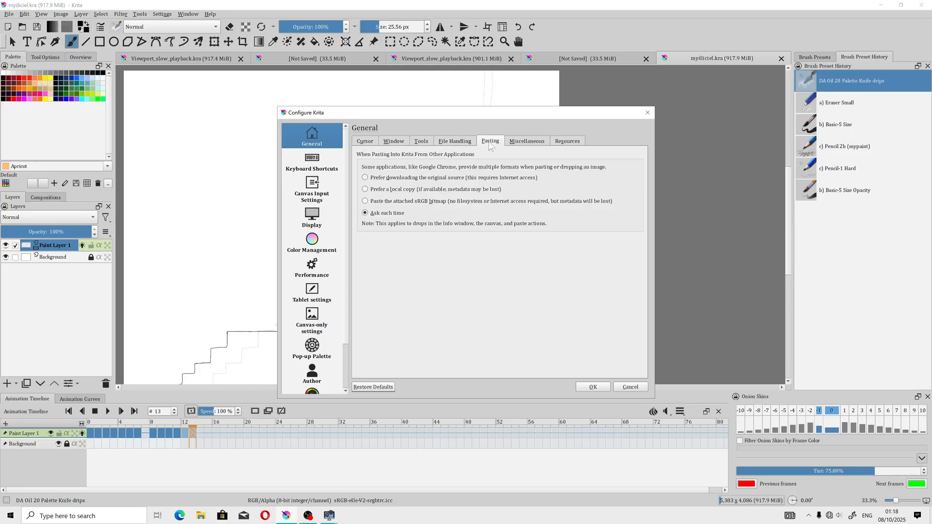
{"action": "left_click", "coordinate": [528, 143]}
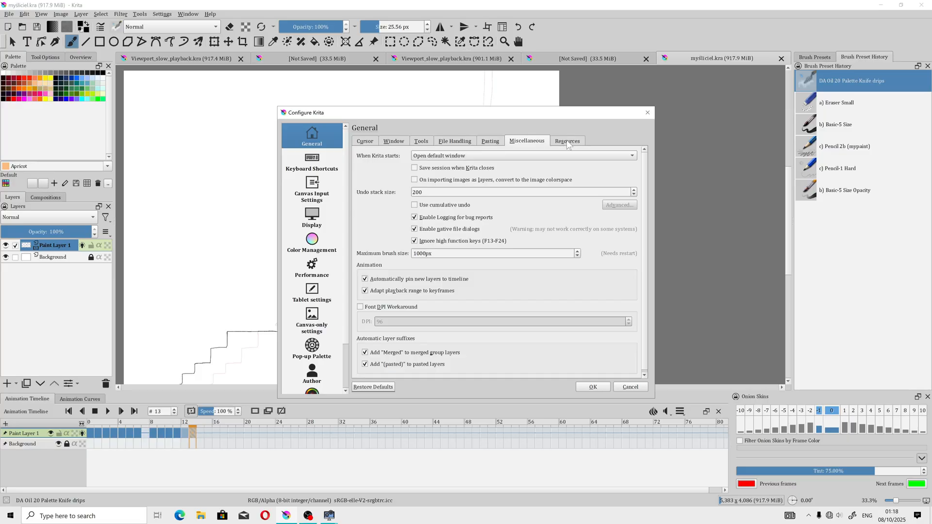
{"action": "left_click", "coordinate": [414, 169]}
{"action": "left_click", "coordinate": [563, 142]}
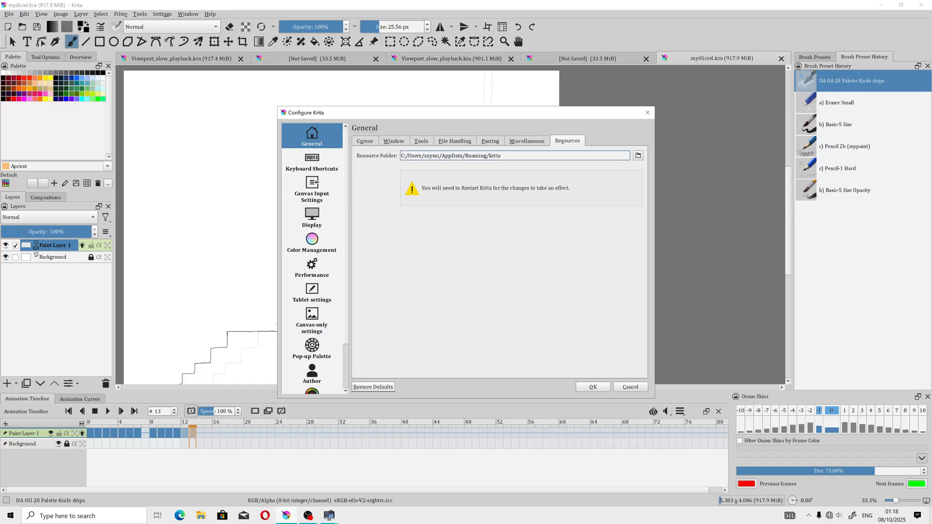
{"action": "left_click", "coordinate": [489, 141]}
{"action": "left_click", "coordinate": [455, 142]}
{"action": "left_click", "coordinate": [420, 141]}
{"action": "left_click", "coordinate": [365, 141]}
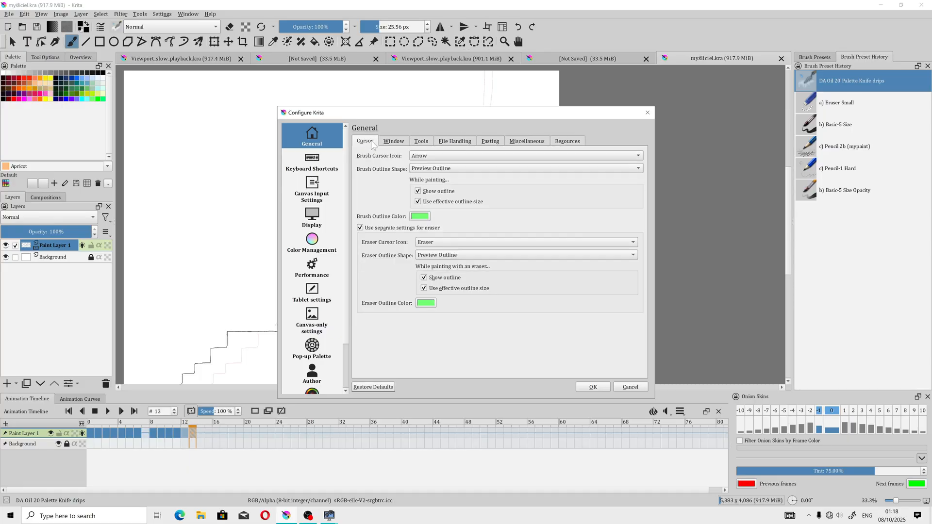
Turn off the texture buffer in the canvas acceleration display settings and apply the configuration.
{"action": "left_click", "coordinate": [313, 218]}
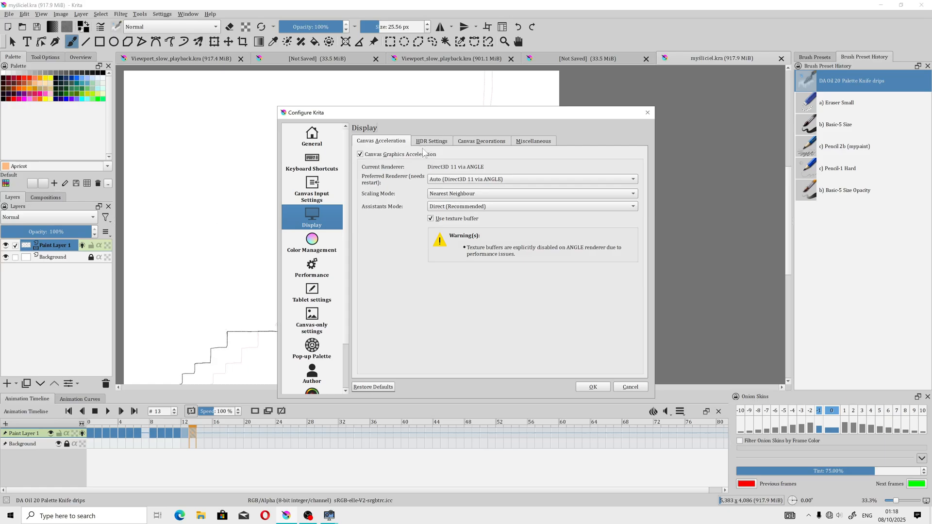
{"action": "left_click_drag", "start_coordinate": [415, 113], "coordinate": [542, 94]}
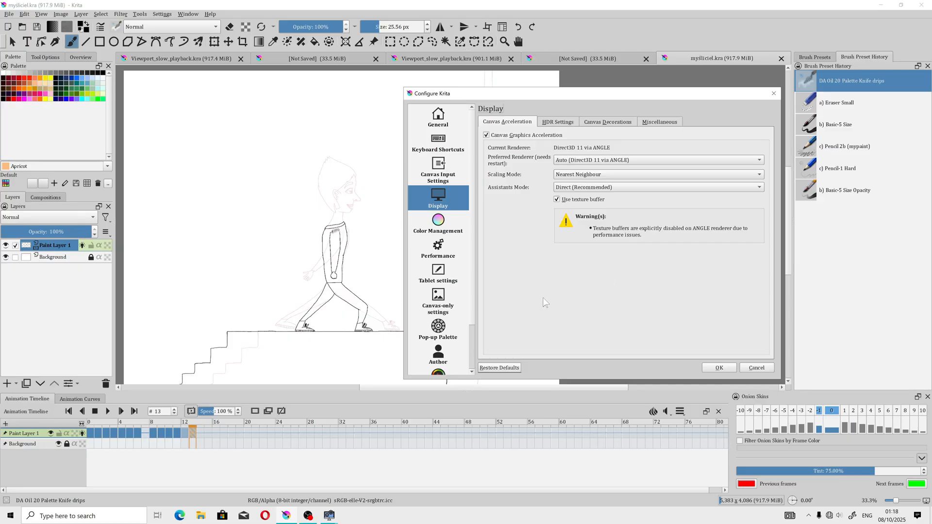
{"action": "left_click", "coordinate": [557, 200]}
{"action": "left_click", "coordinate": [709, 371]}
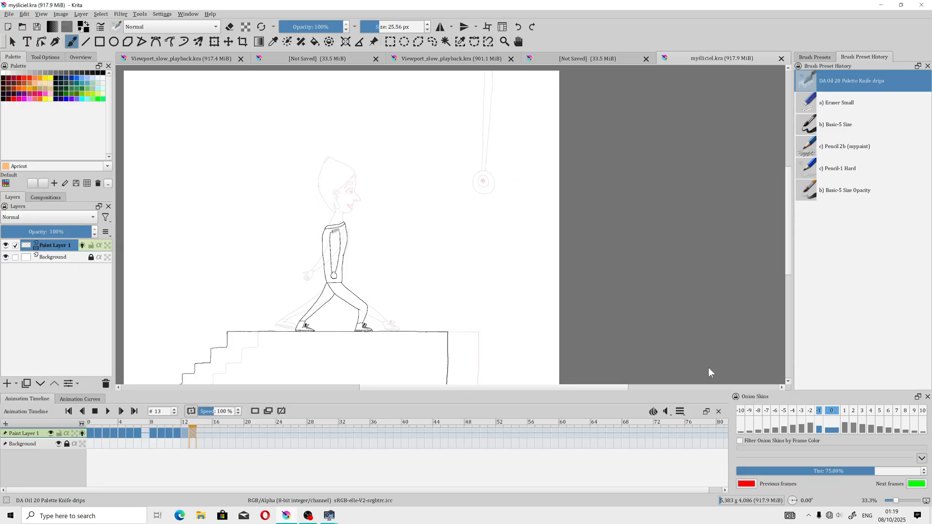
Select the Pencil 2b (mypaint) brush and inspect the figure up close on frames 13, 11 and 0.
{"action": "scroll", "coordinate": [346, 290], "scroll_direction": "up", "scroll_amount": 9}
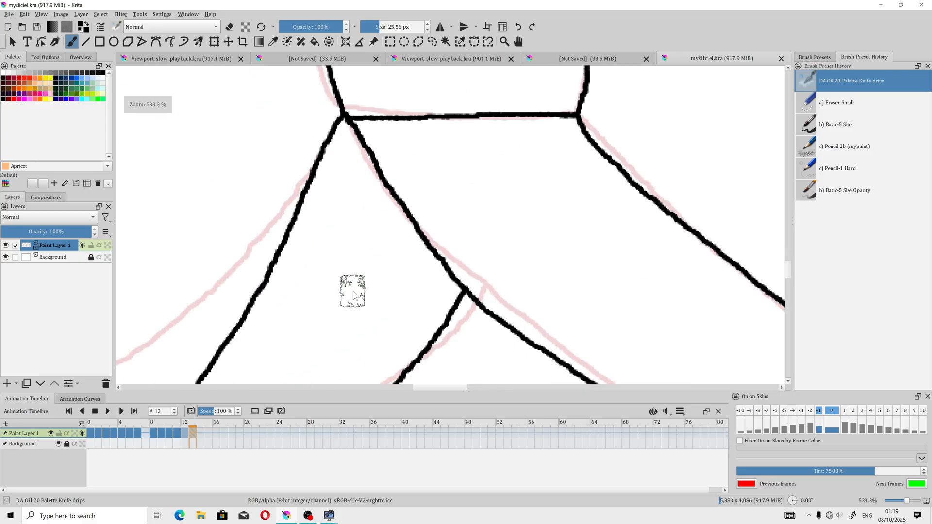
{"action": "scroll", "coordinate": [353, 294], "scroll_direction": "down", "scroll_amount": 6}
{"action": "scroll", "coordinate": [417, 277], "scroll_direction": "up", "scroll_amount": 3}
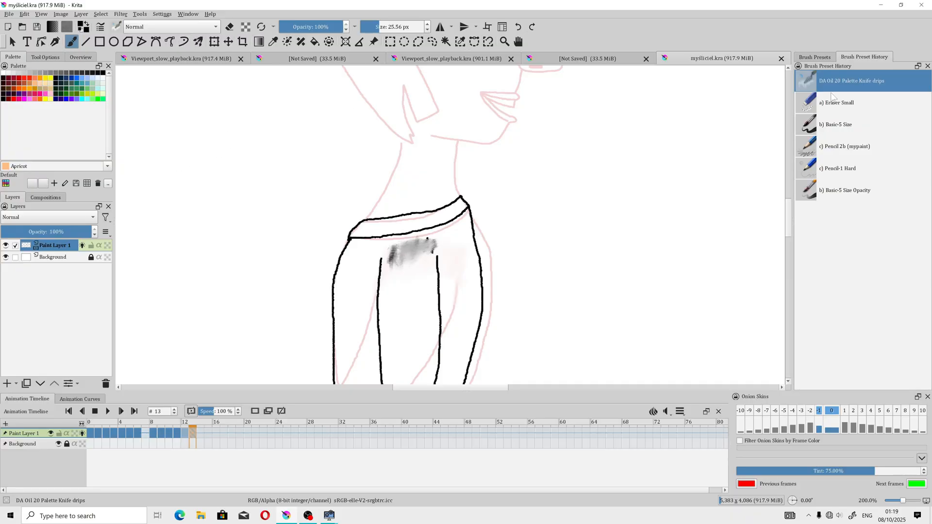
{"action": "left_click", "coordinate": [809, 151]}
{"action": "scroll", "coordinate": [451, 199], "scroll_direction": "down", "scroll_amount": 2}
{"action": "left_click_drag", "start_coordinate": [451, 199], "coordinate": [407, 271]}
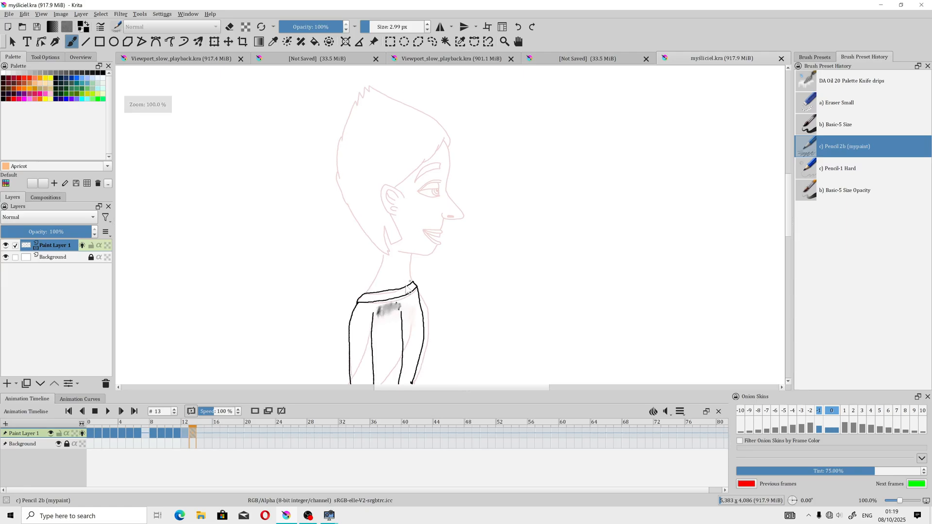
{"action": "left_click", "coordinate": [176, 434]}
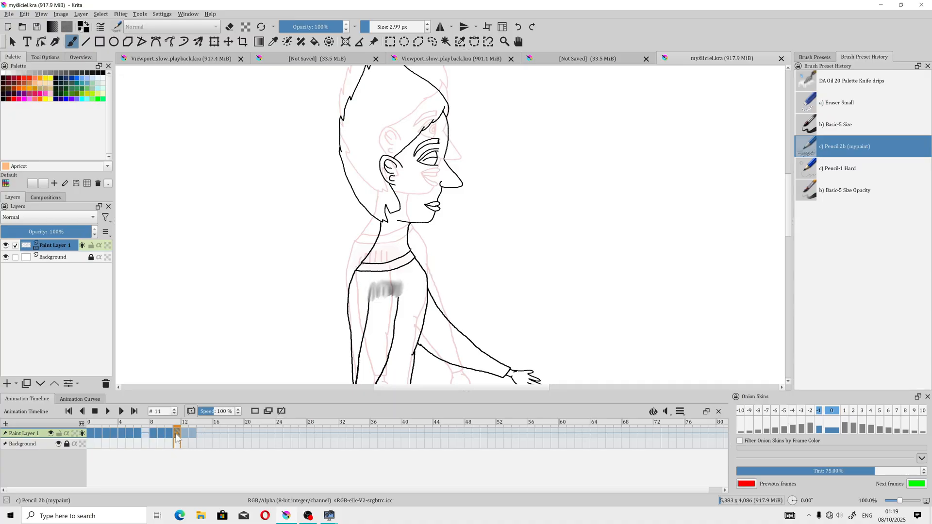
{"action": "left_click", "coordinate": [91, 438]}
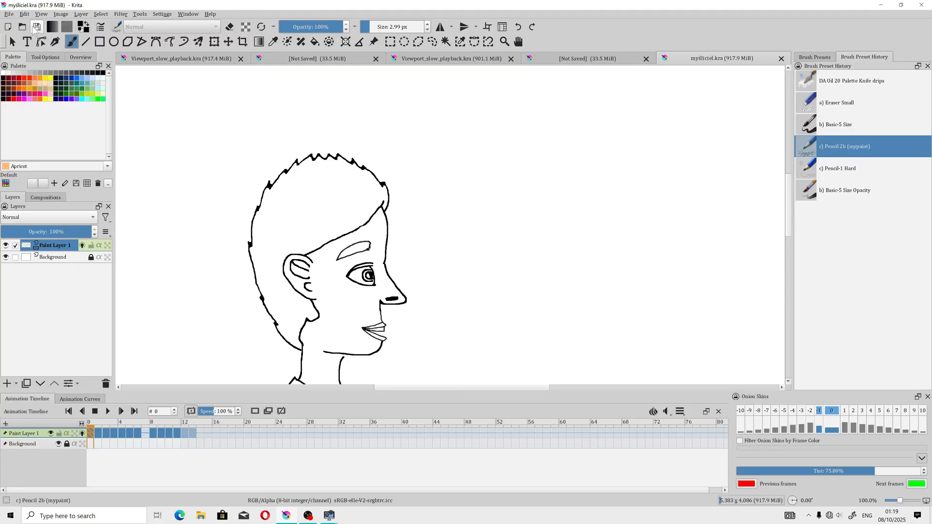
Save the animation over the existing myśliciel_malarz_03.kra.
{"action": "left_click", "coordinate": [9, 14]}
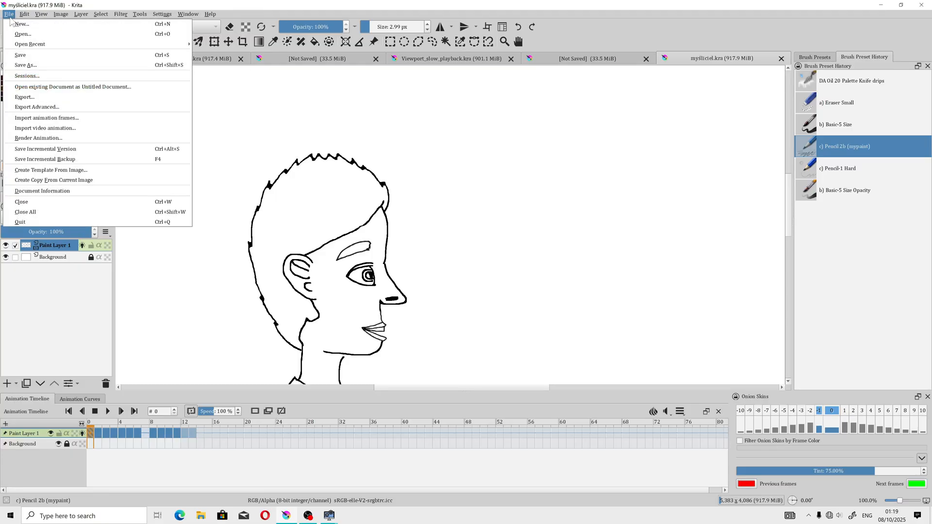
{"action": "left_click", "coordinate": [22, 64]}
{"action": "left_click", "coordinate": [201, 80]}
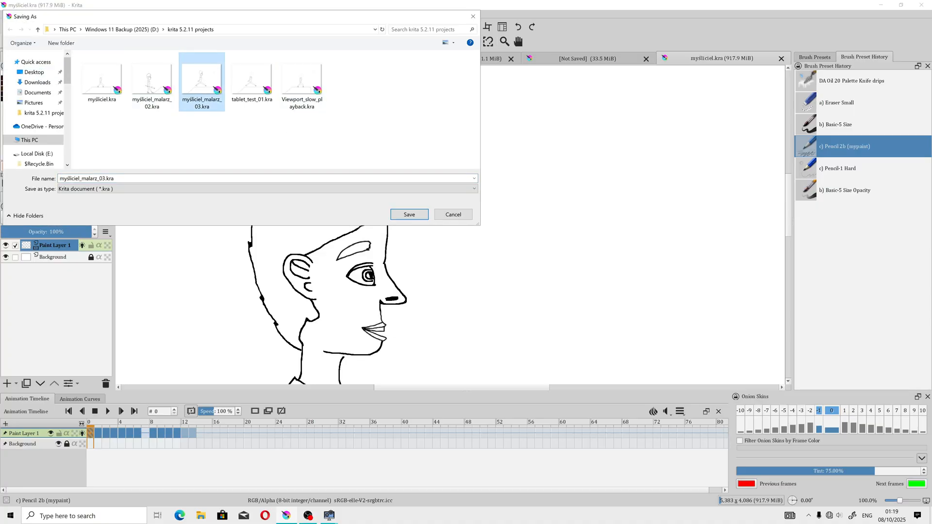
{"action": "left_click", "coordinate": [409, 214]}
{"action": "left_click", "coordinate": [498, 261]}
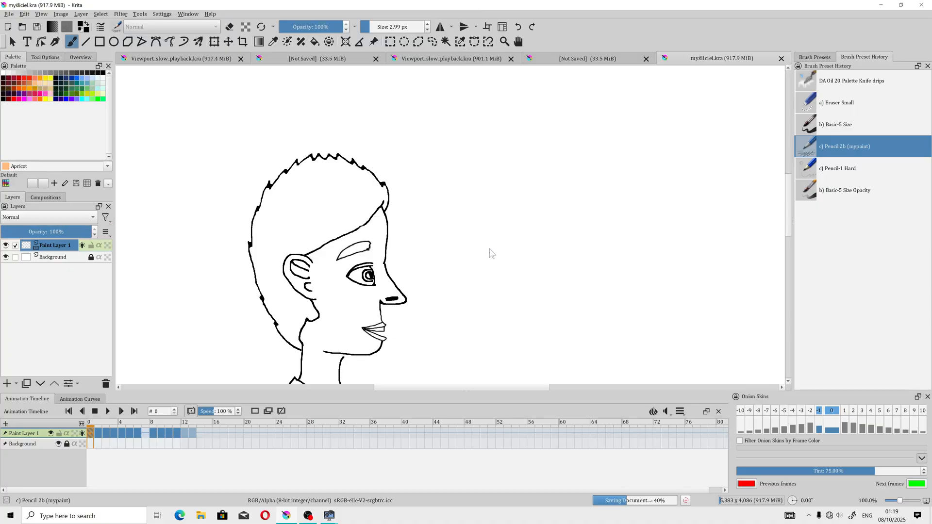
Save the animation over the existing tablet_test_01.kra.
{"action": "left_click", "coordinate": [9, 14]}
{"action": "left_click", "coordinate": [40, 65]}
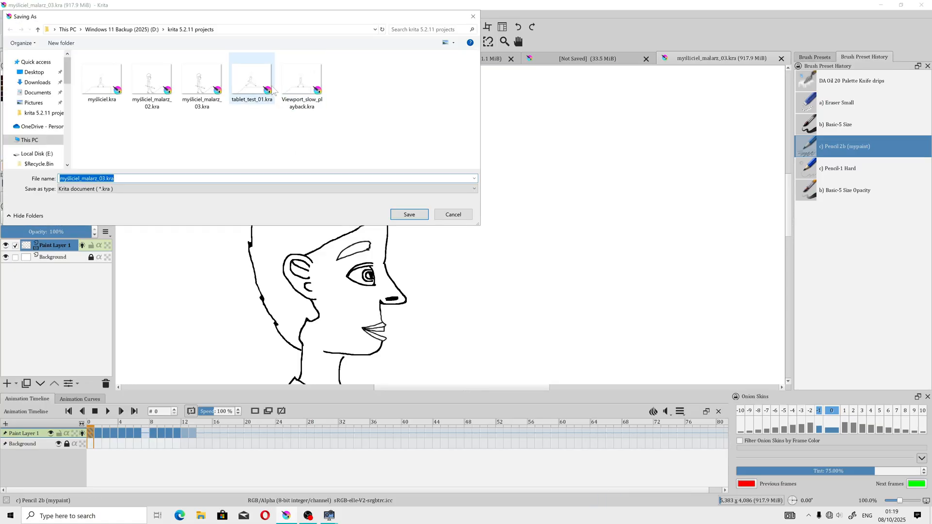
{"action": "left_click", "coordinate": [253, 82]}
{"action": "left_click", "coordinate": [404, 216]}
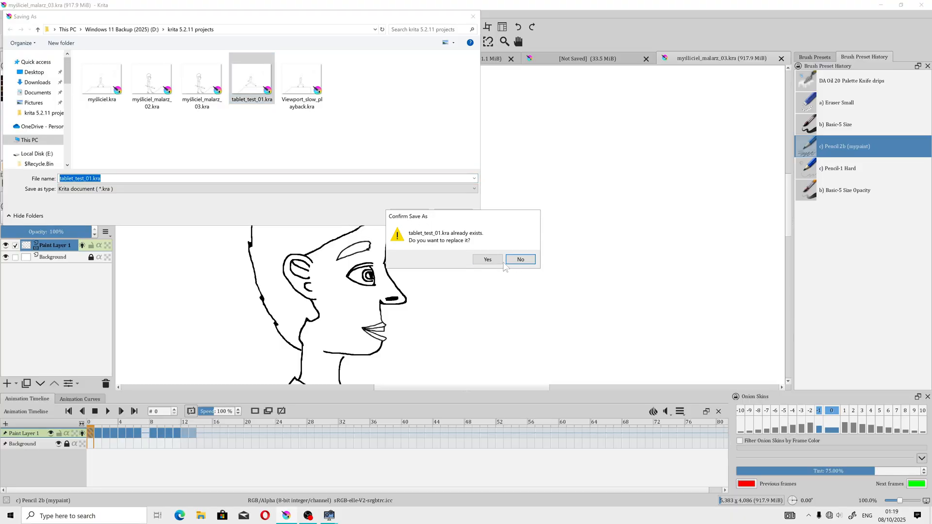
{"action": "left_click", "coordinate": [482, 256]}
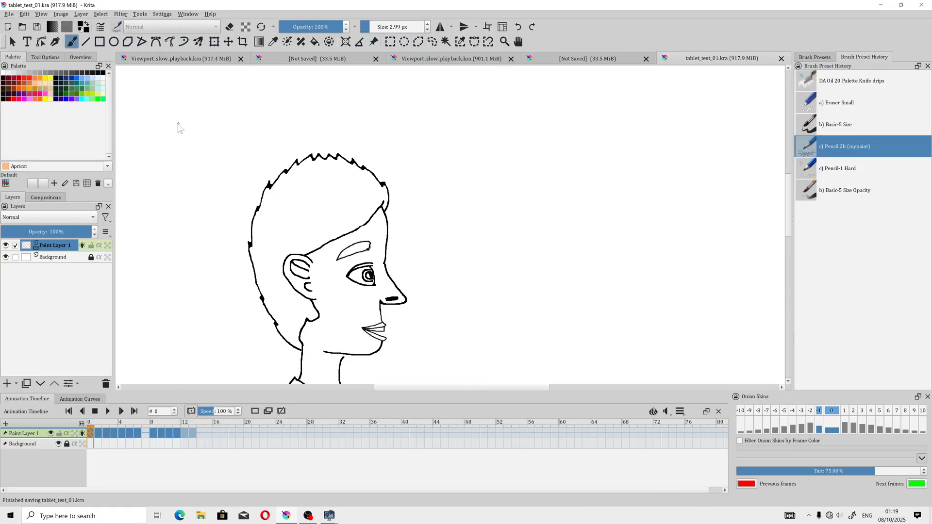
Create a new custom document of 2480 × 3508 px at 300 pixels/inch in RGB/Alpha, 8-bit.
{"action": "left_click", "coordinate": [11, 15]}
{"action": "left_click", "coordinate": [21, 24]}
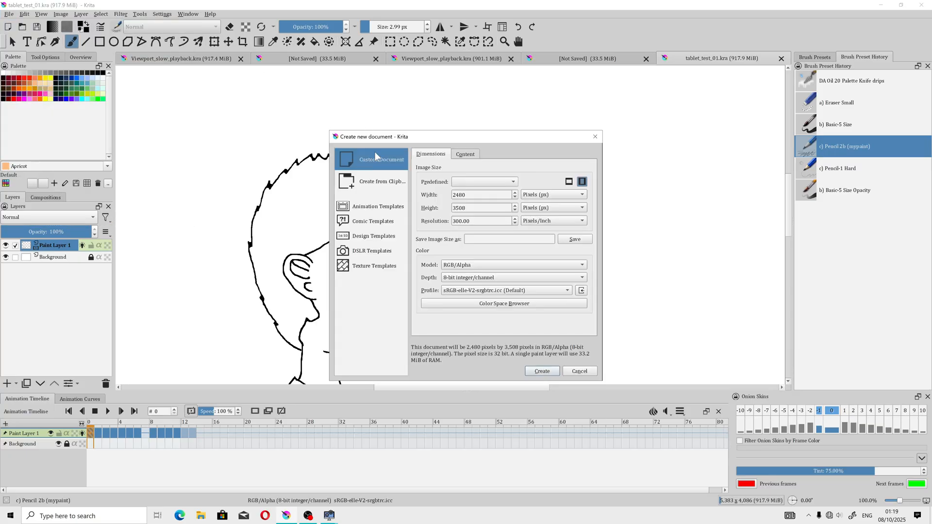
{"action": "left_click", "coordinate": [541, 371]}
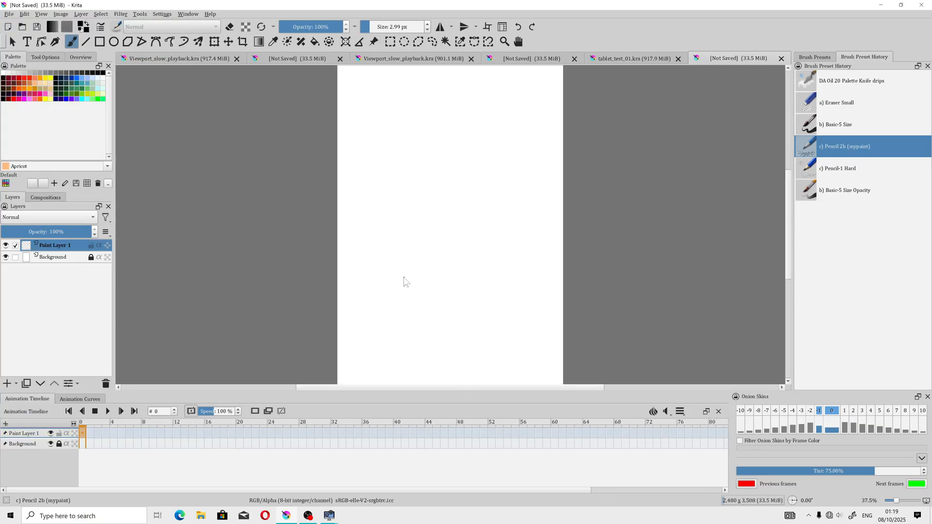
Quit Krita, relaunch it from the desktop and open tablet_test_01.kra.
{"action": "left_click", "coordinate": [9, 14]}
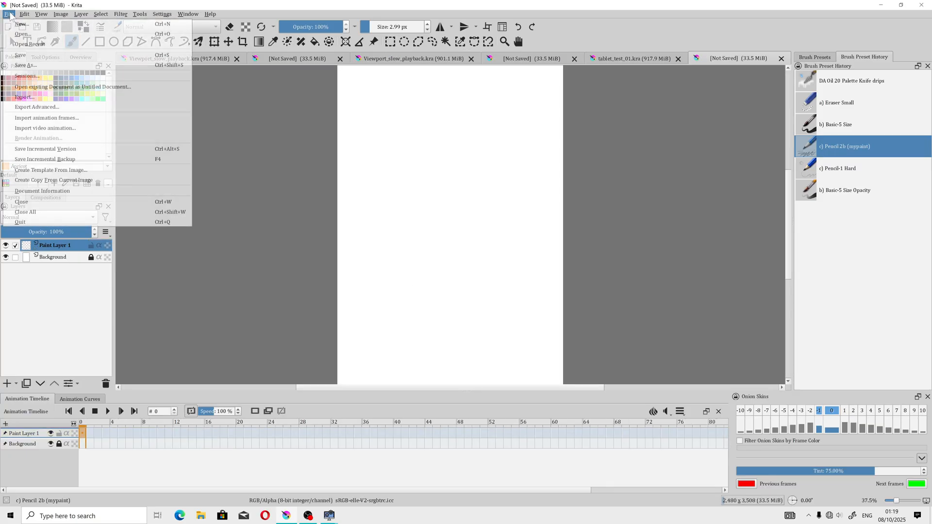
{"action": "left_click", "coordinate": [34, 220]}
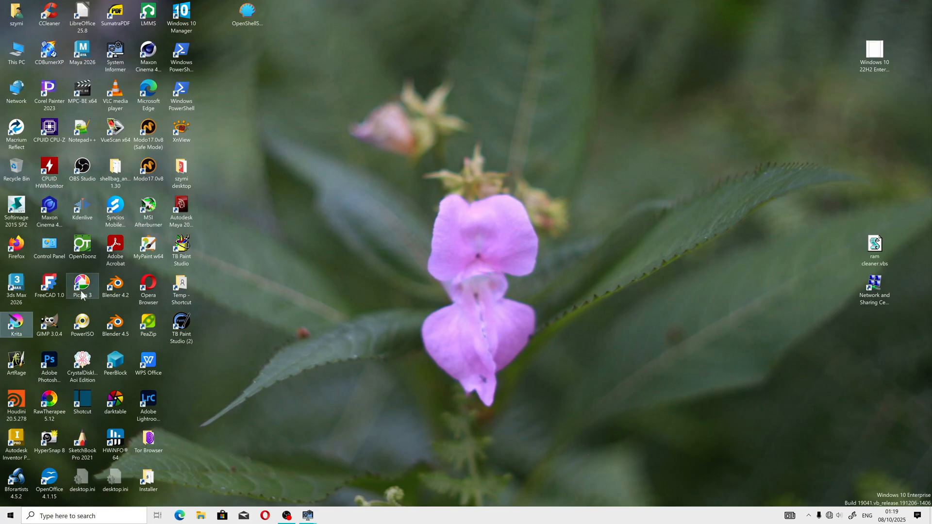
{"action": "double_click", "coordinate": [17, 326]}
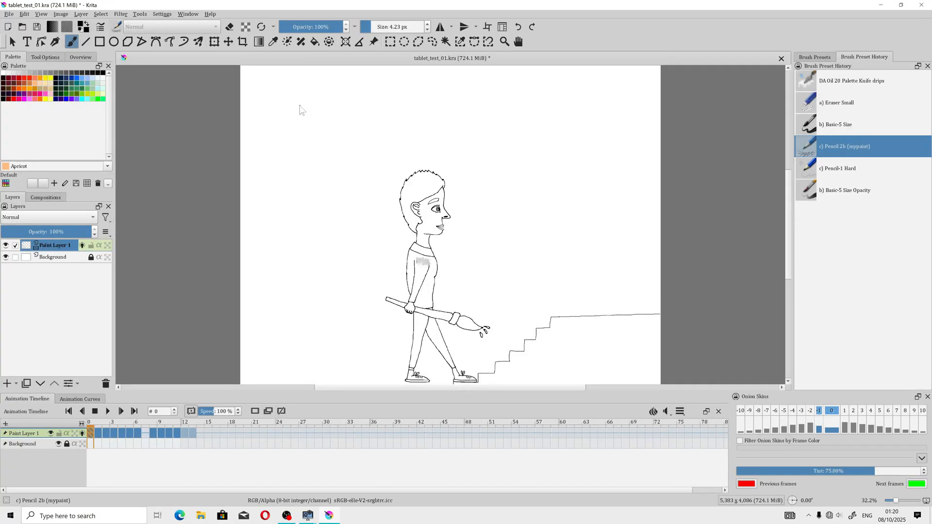
Play the animation and scrub through its frames at different zoom levels to check how smoothly the viewport responds.
{"action": "scroll", "coordinate": [419, 198], "scroll_direction": "up", "scroll_amount": 4}
{"action": "scroll", "coordinate": [419, 199], "scroll_direction": "down", "scroll_amount": 5}
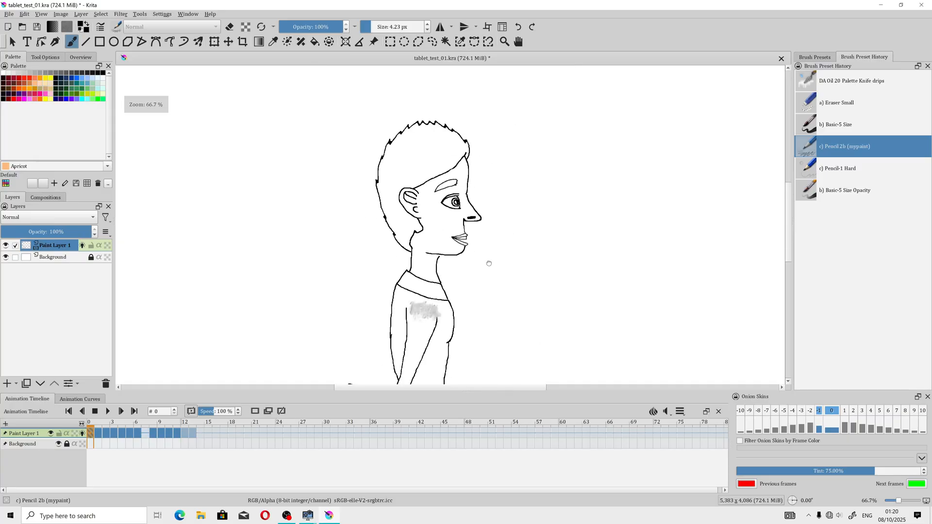
{"action": "left_click", "coordinate": [109, 411]}
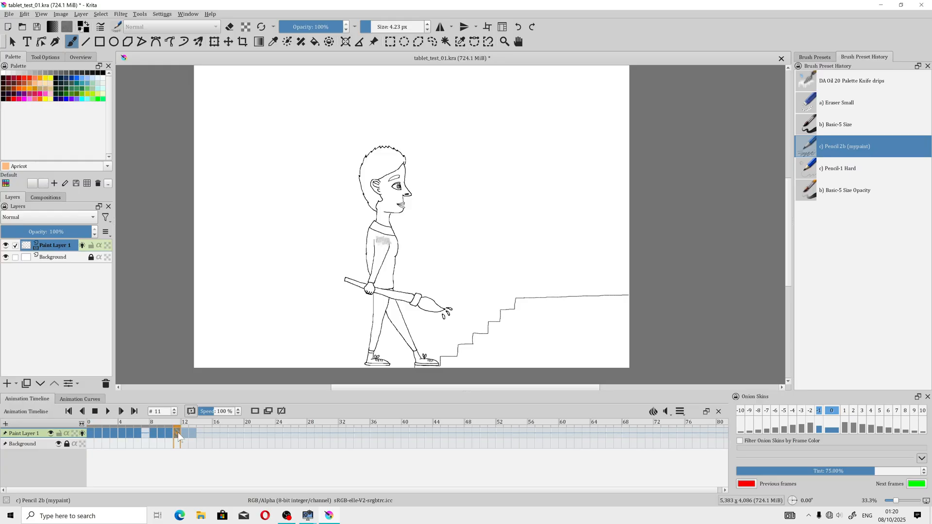
{"action": "left_click", "coordinate": [163, 432]}
{"action": "left_click_drag", "start_coordinate": [163, 436], "coordinate": [113, 435]}
{"action": "scroll", "coordinate": [394, 253], "scroll_direction": "up", "scroll_amount": 1}
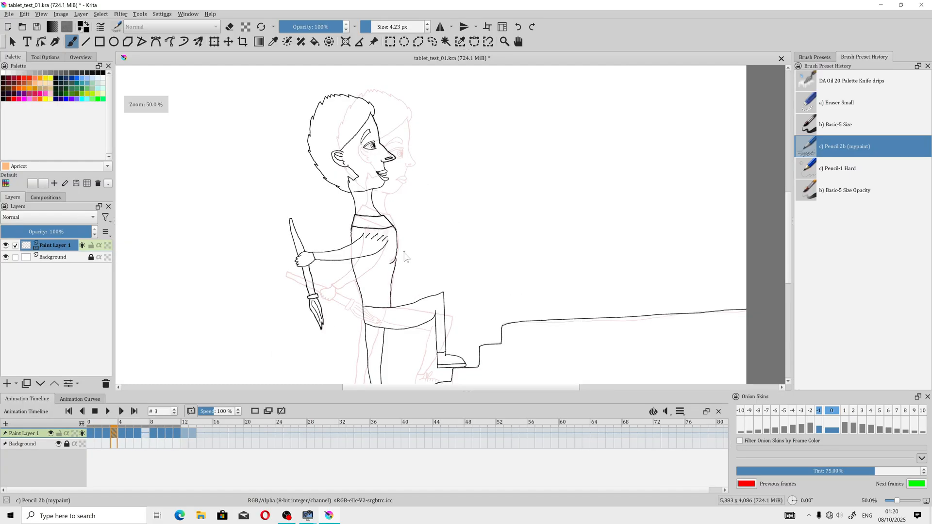
{"action": "left_click_drag", "start_coordinate": [404, 253], "coordinate": [372, 270]}
{"action": "scroll", "coordinate": [371, 274], "scroll_direction": "down", "scroll_amount": 1}
{"action": "scroll", "coordinate": [370, 275], "scroll_direction": "up", "scroll_amount": 1}
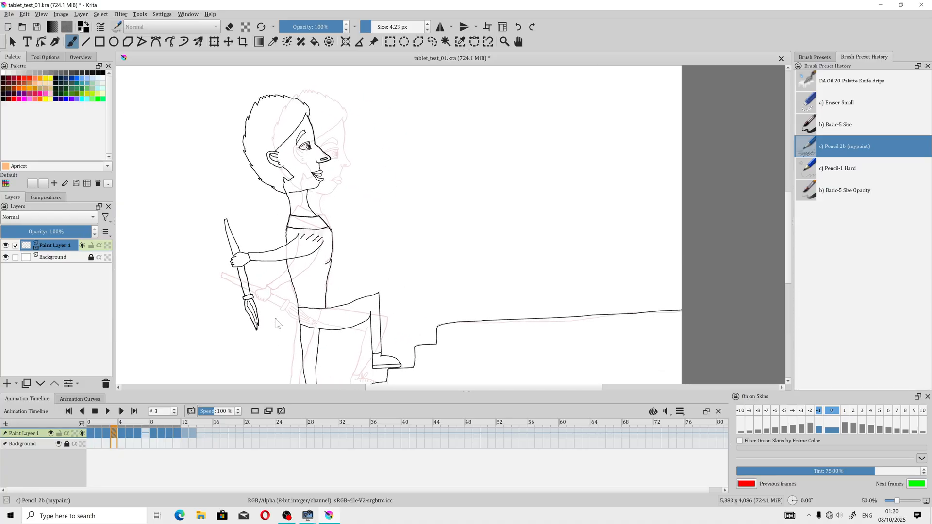
{"action": "left_click", "coordinate": [108, 433]}
{"action": "left_click", "coordinate": [92, 435]}
{"action": "left_click", "coordinate": [107, 436]}
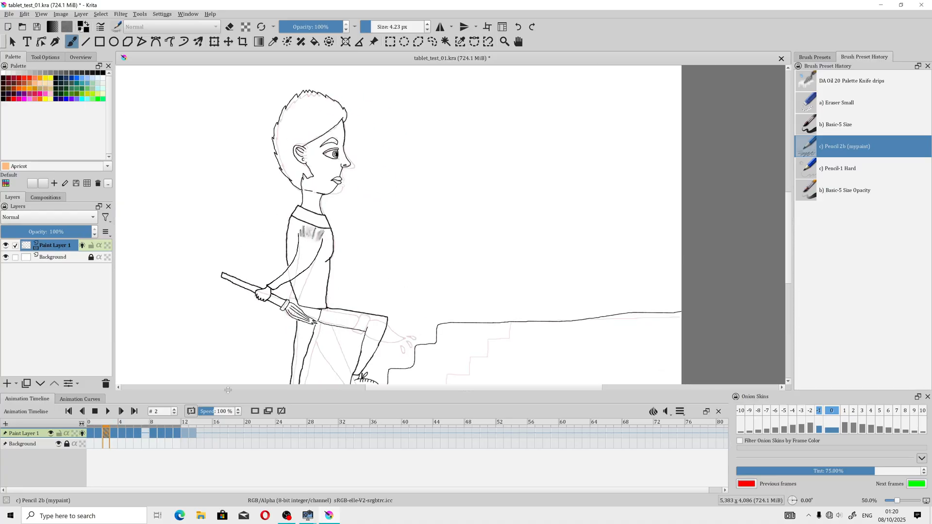
Check the canvas acceleration and animation cache settings in the configuration, then accept and close it.
{"action": "left_click", "coordinate": [162, 15]}
{"action": "left_click", "coordinate": [165, 23]}
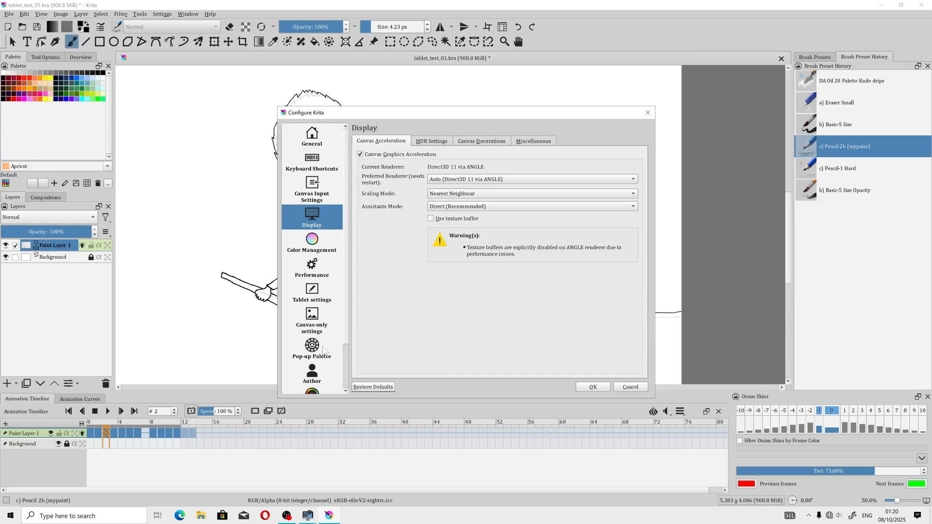
{"action": "left_click", "coordinate": [312, 268]}
{"action": "left_click", "coordinate": [451, 155]}
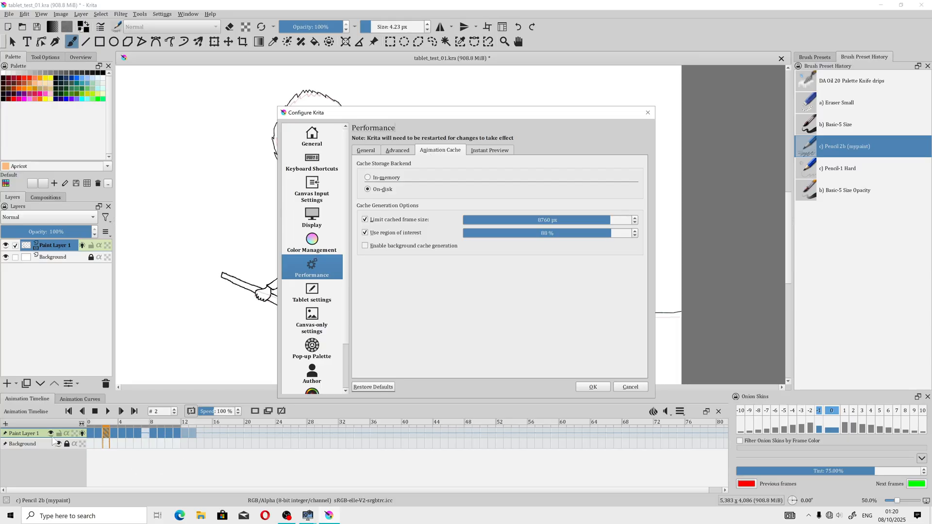
{"action": "left_click", "coordinate": [589, 387]}
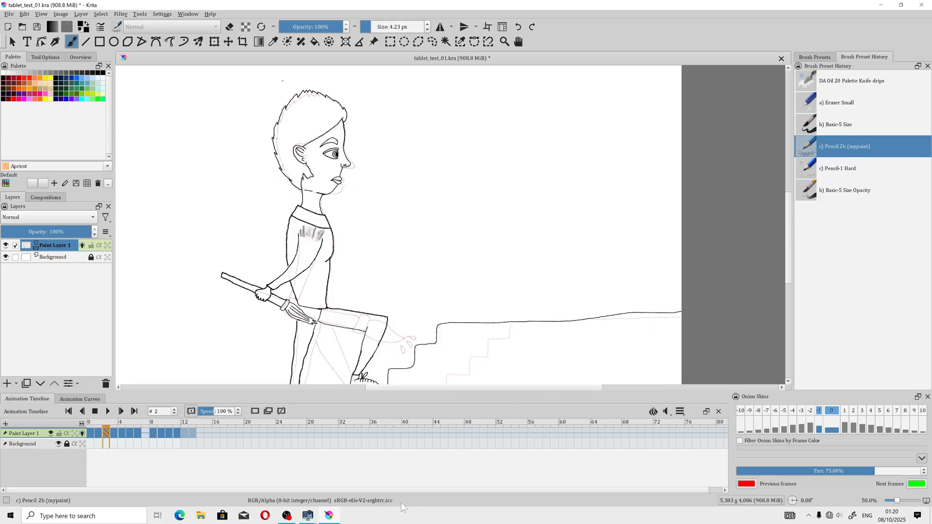